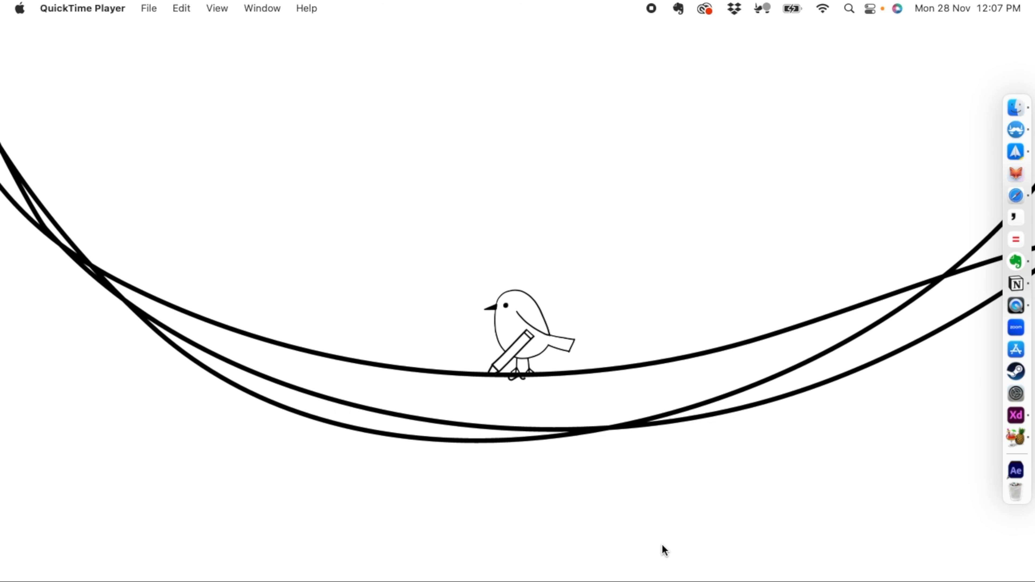
Switch to Safari, open Pinterest and save the Classical Music Festival phone design from the home feed to the Design board.
click(1016, 196)
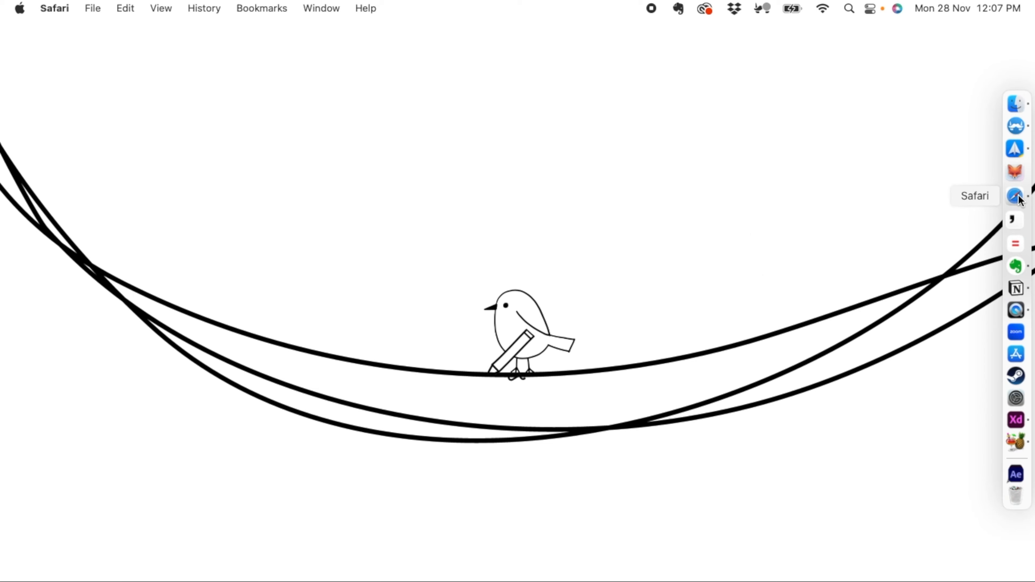
click(604, 64)
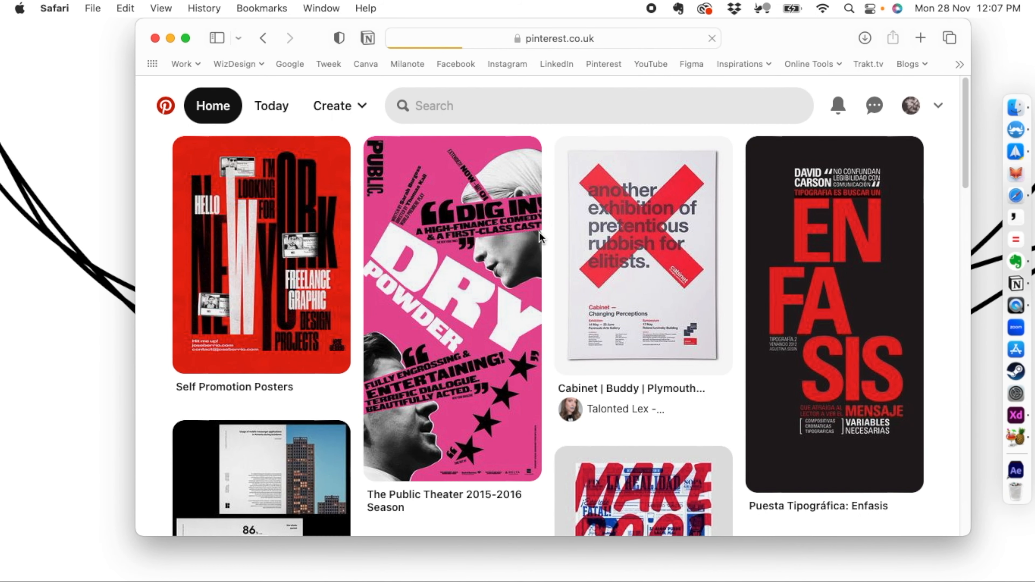
scroll(426, 274, down, 20)
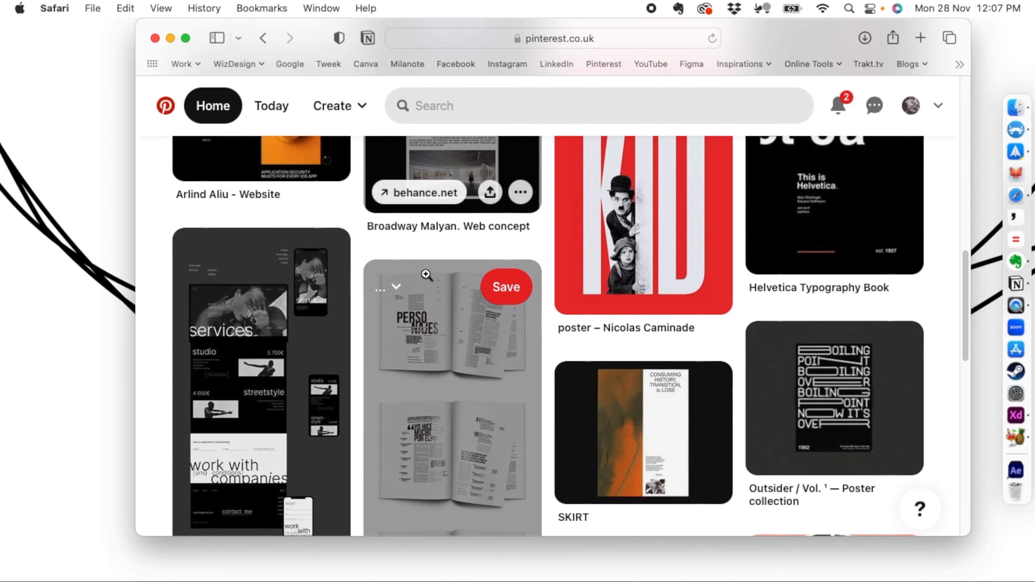
scroll(426, 274, down, 20)
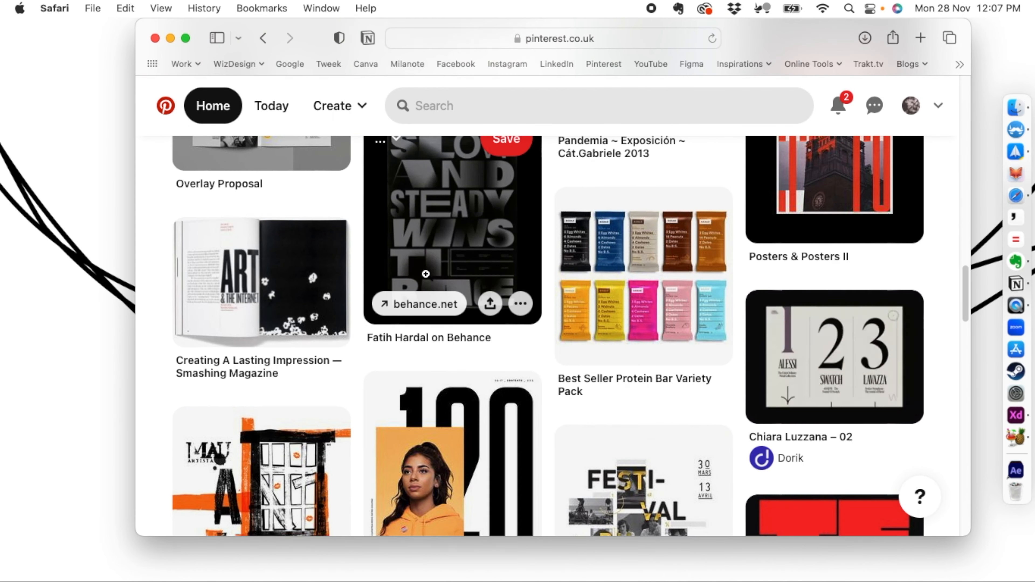
scroll(425, 272, down, 3)
scroll(425, 273, down, 5)
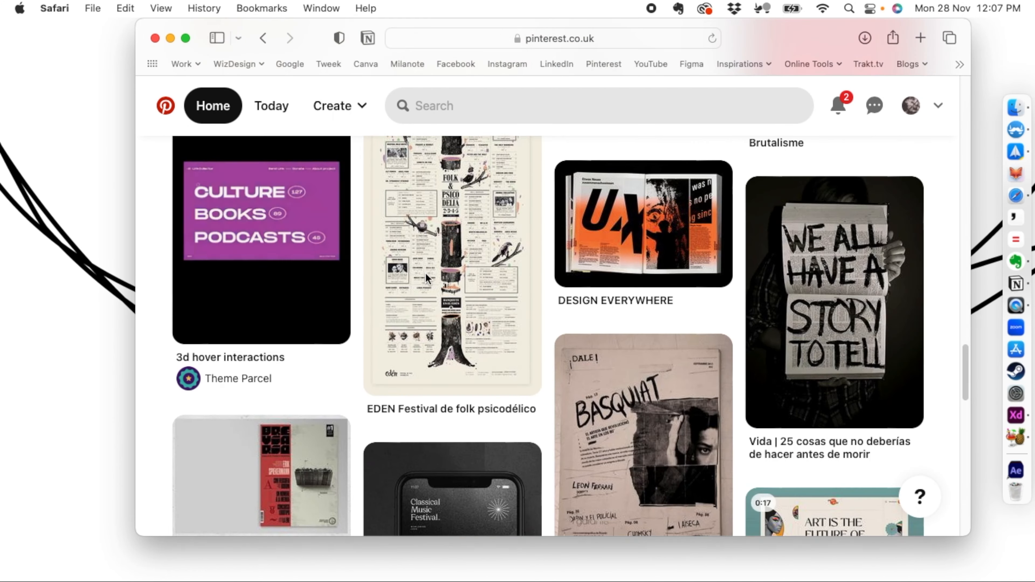
scroll(425, 274, down, 6)
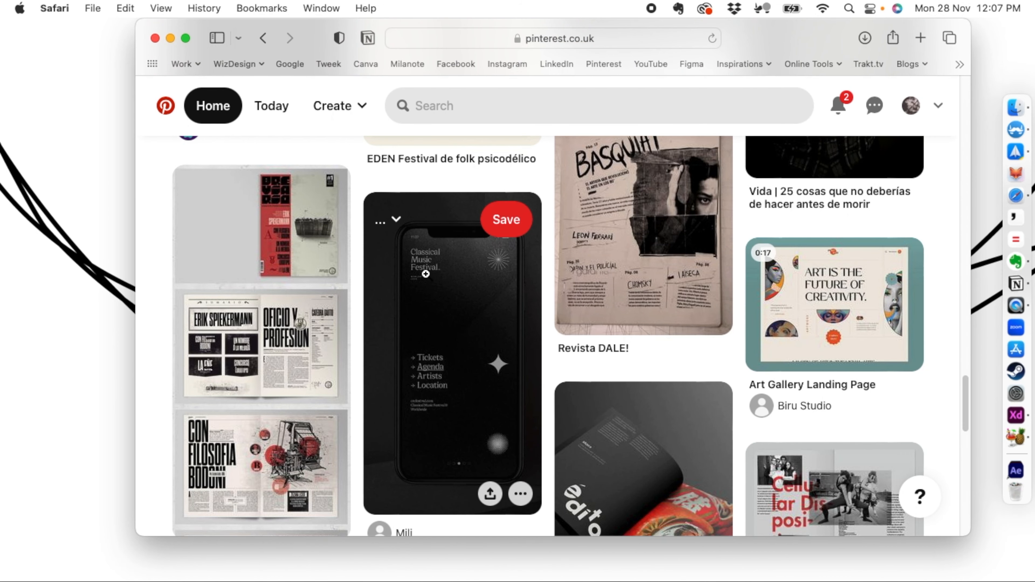
click(470, 227)
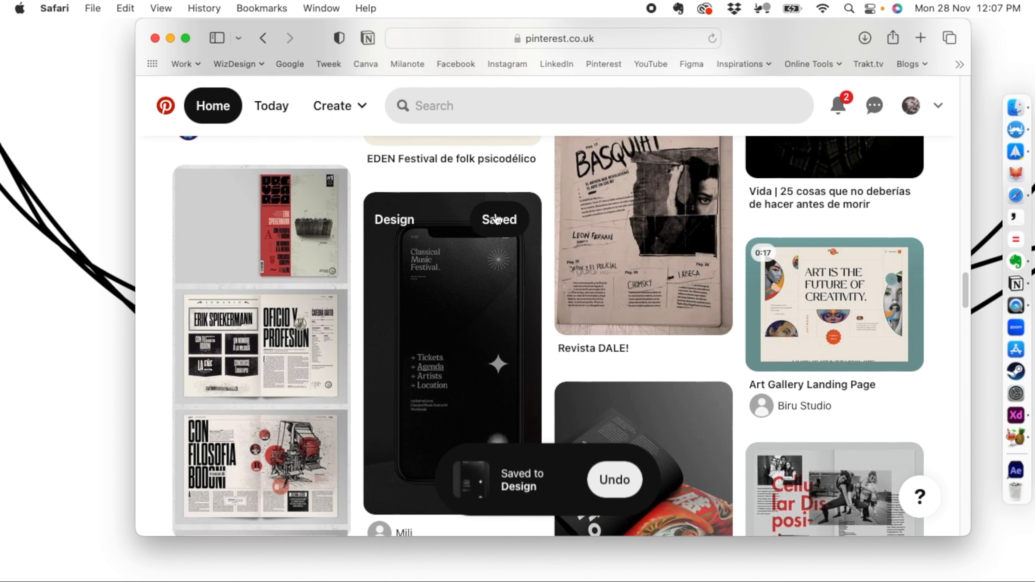
Browse further through the home feed and open the Dogway Skateboard Magazine — Redesign pin.
scroll(412, 322, down, 3)
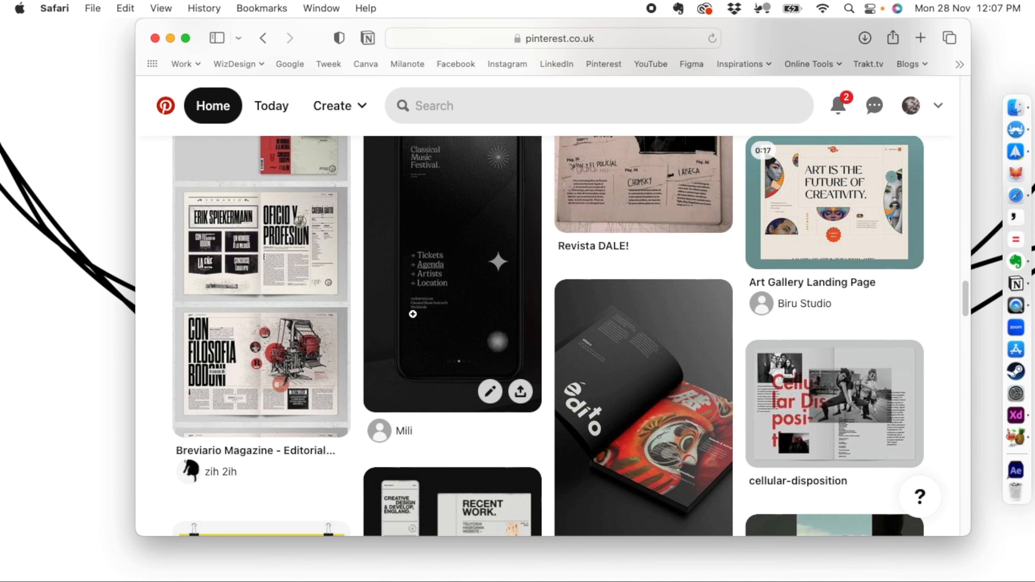
scroll(435, 289, down, 5)
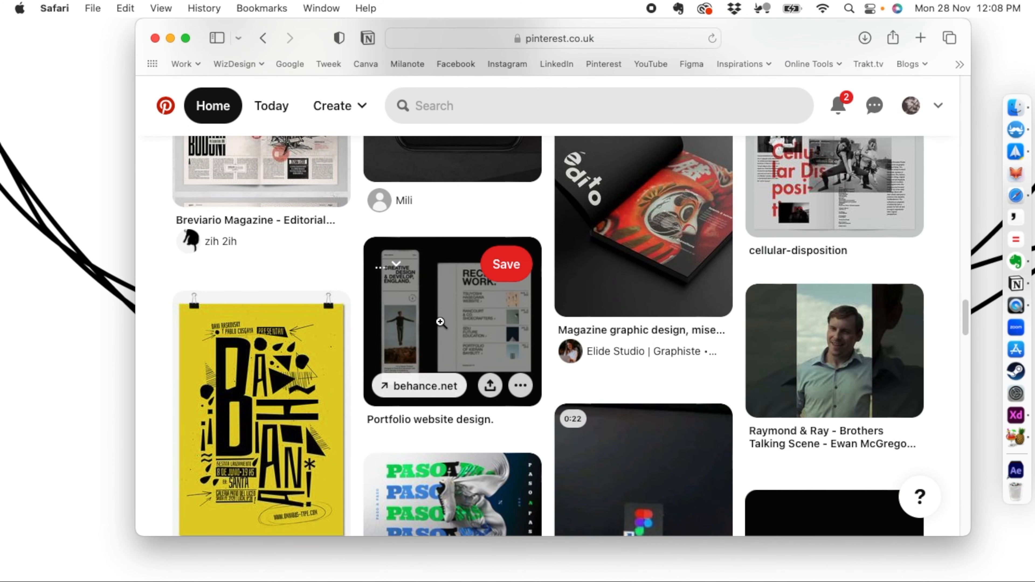
scroll(440, 322, down, 3)
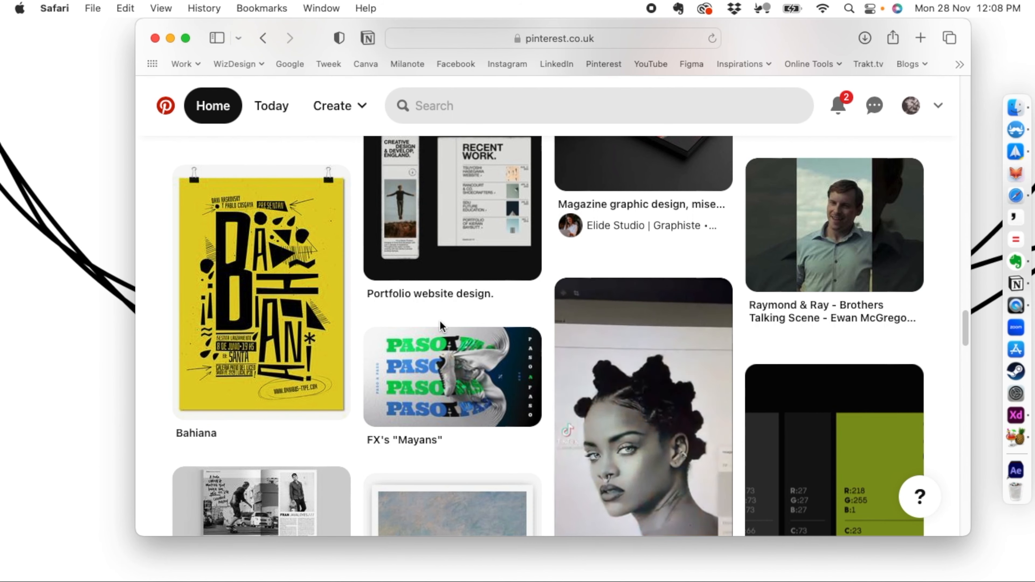
scroll(440, 322, down, 5)
click(214, 330)
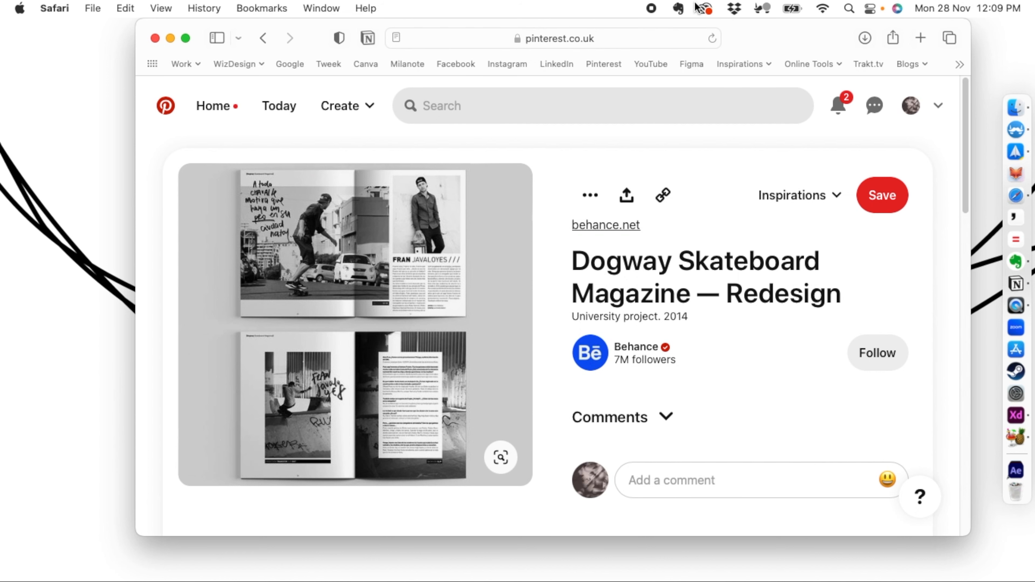
Look up the Ship of Theseus article on Wikipedia in a new tab, and close the browser window after reading its introduction.
click(908, 39)
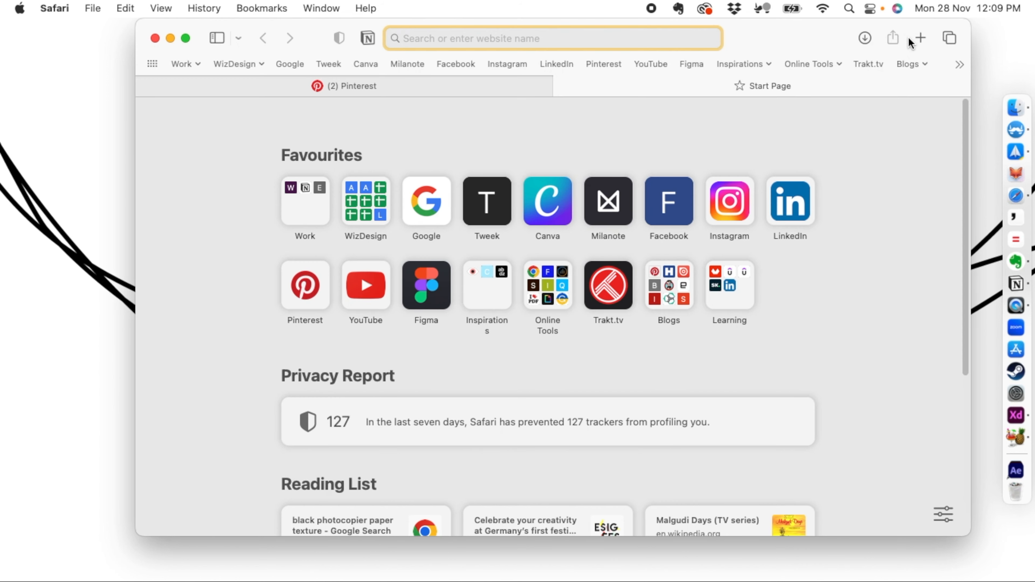
text(hsipa)
key(super+a)
text(shop o)
key(BackSpace)
key(BackSpace)
key(BackSpace)
key(BackSpace)
text(ip of the)
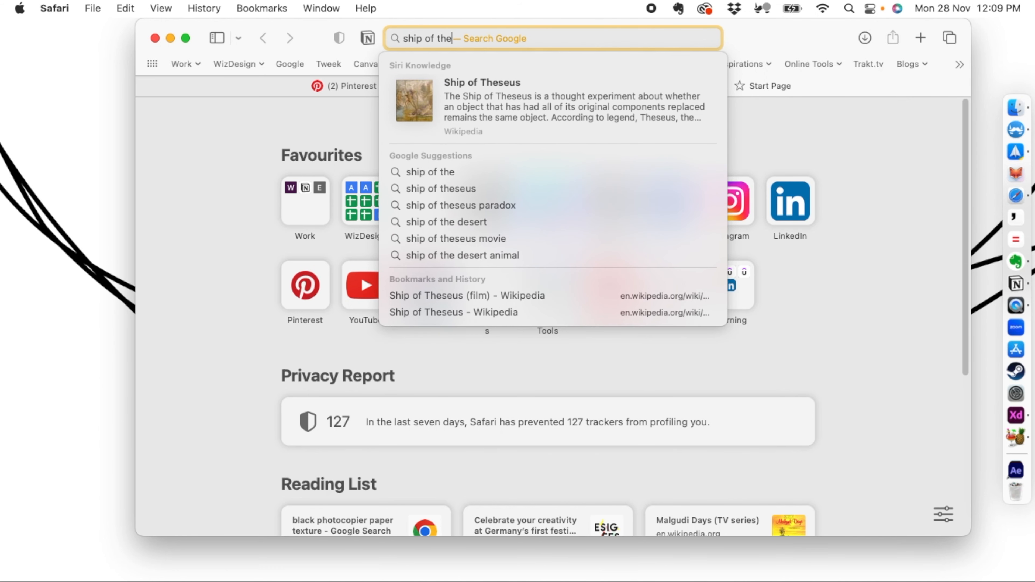
click(608, 93)
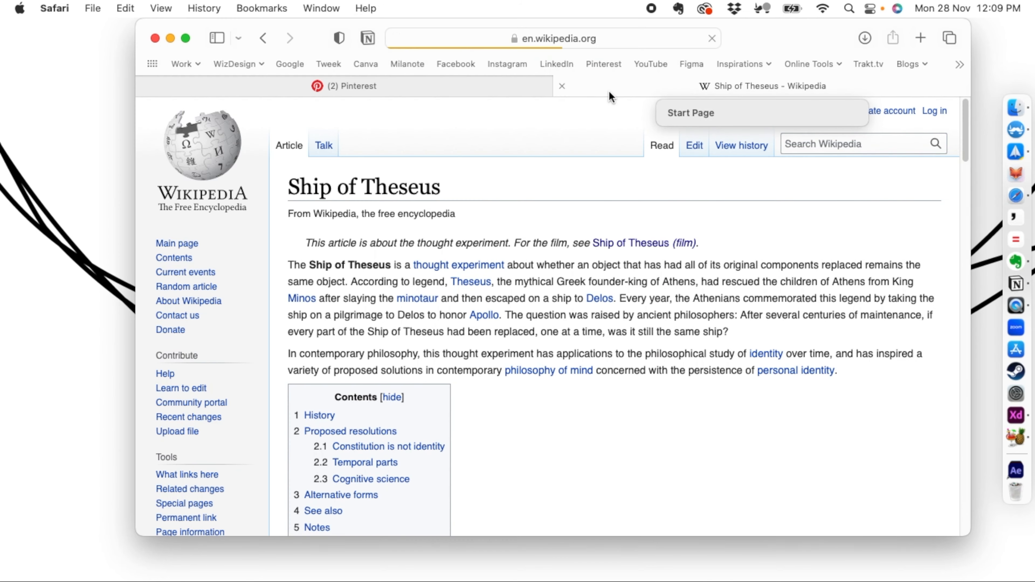
drag(606, 265, 632, 261)
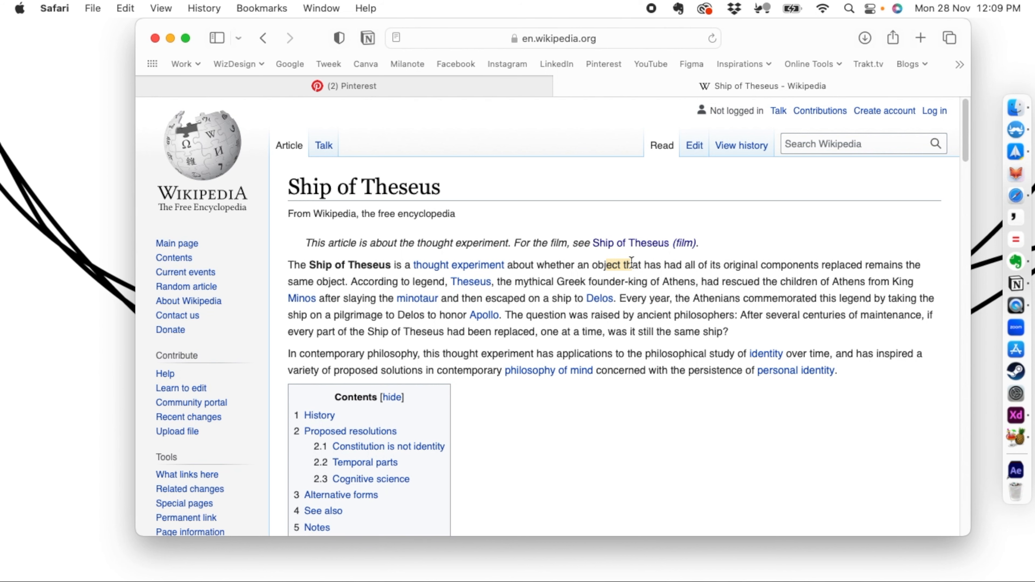
click(155, 38)
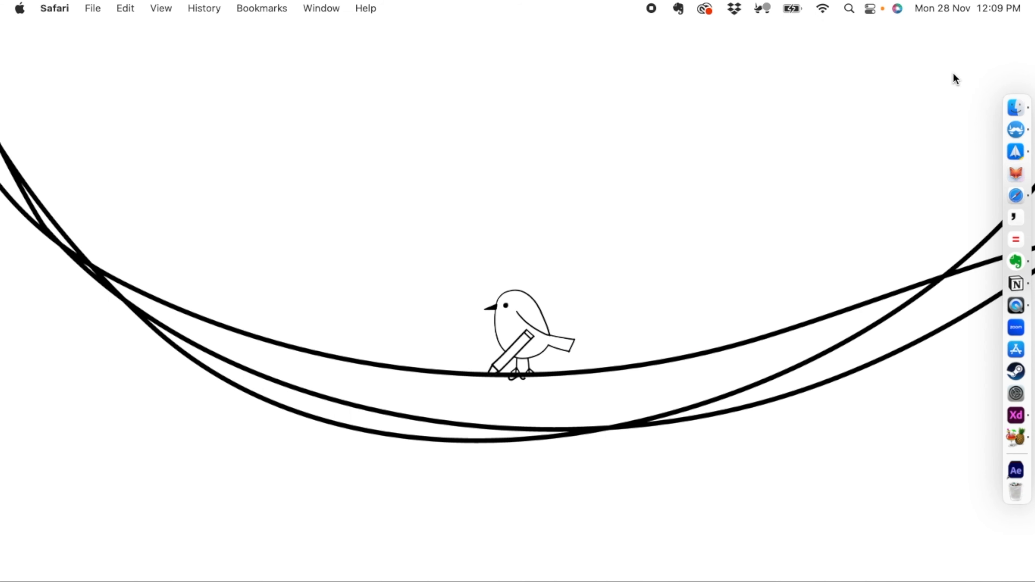
Preview the desktop screenshot of the three Reflaunt page designs and close the preview.
click(968, 48)
key(space)
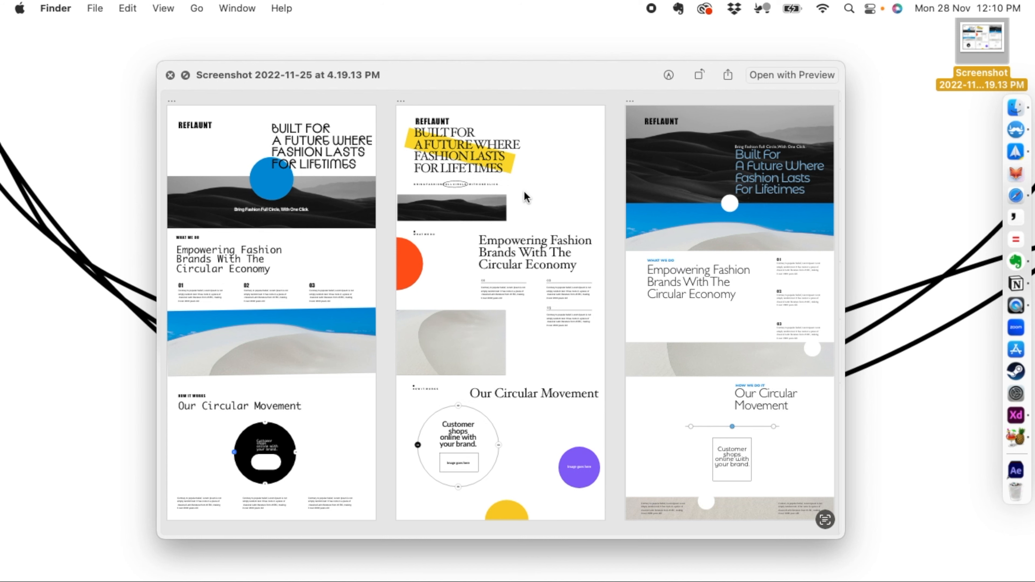
key(space)
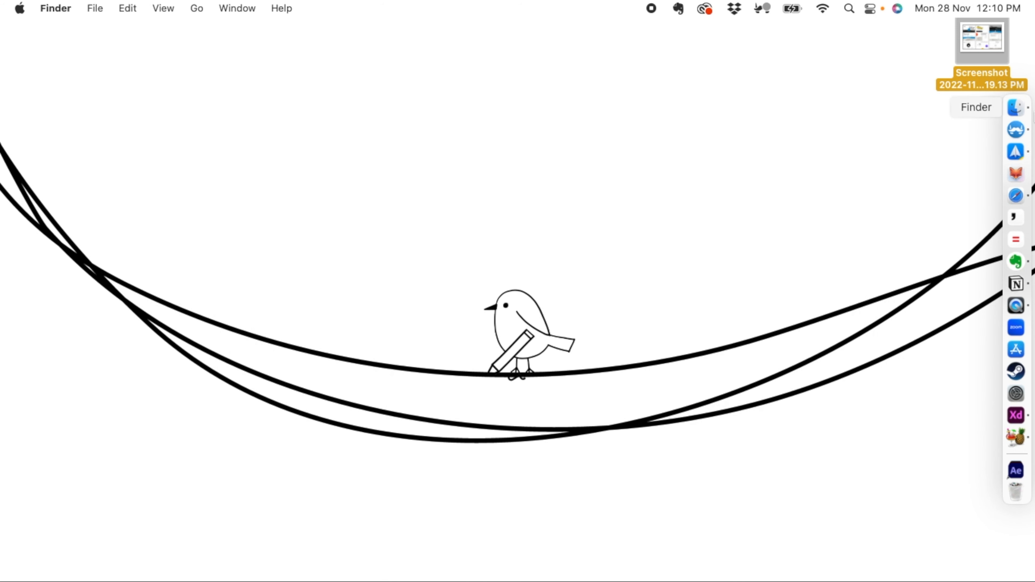
Reopen Pinterest in Safari and open the Reflaunt web page pin from All Pins on the profile.
click(1015, 195)
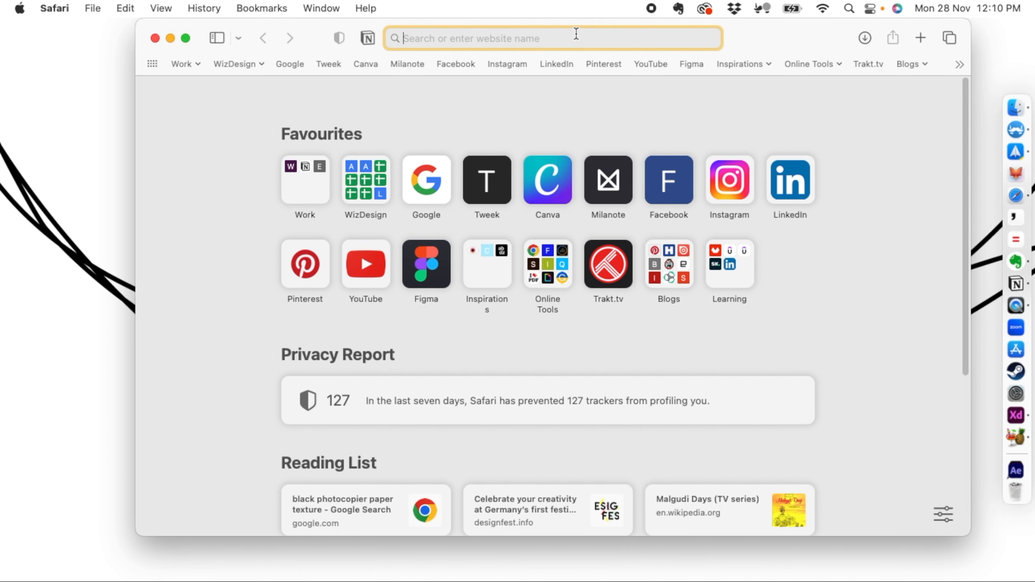
text(pi)
key(Return)
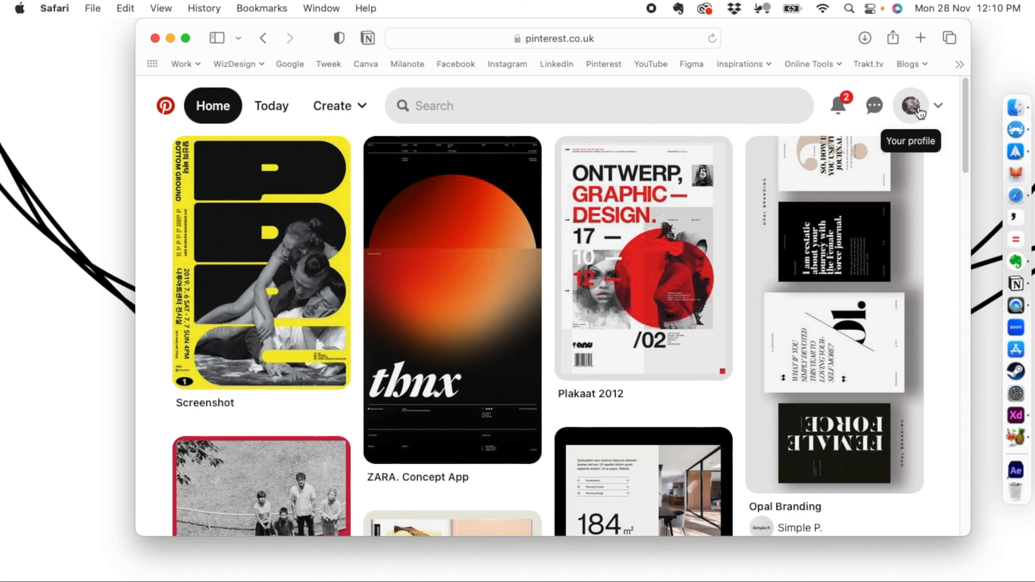
click(912, 107)
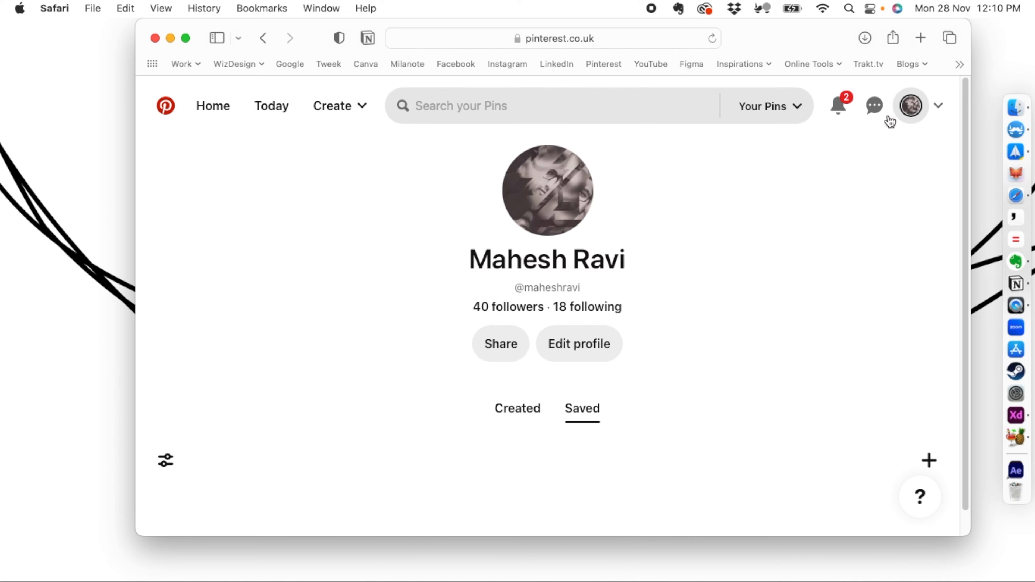
scroll(344, 271, down, 5)
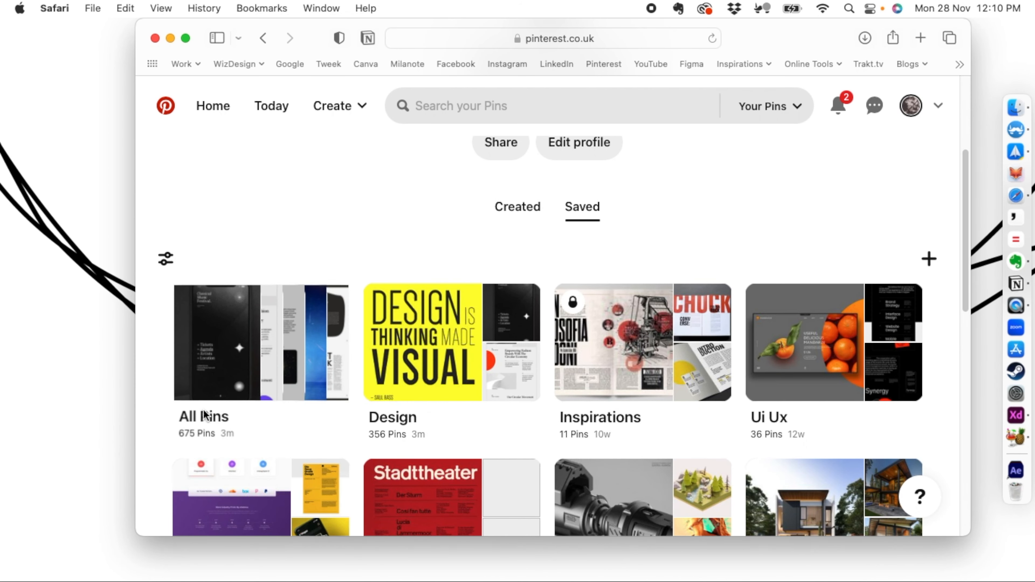
click(204, 412)
click(326, 267)
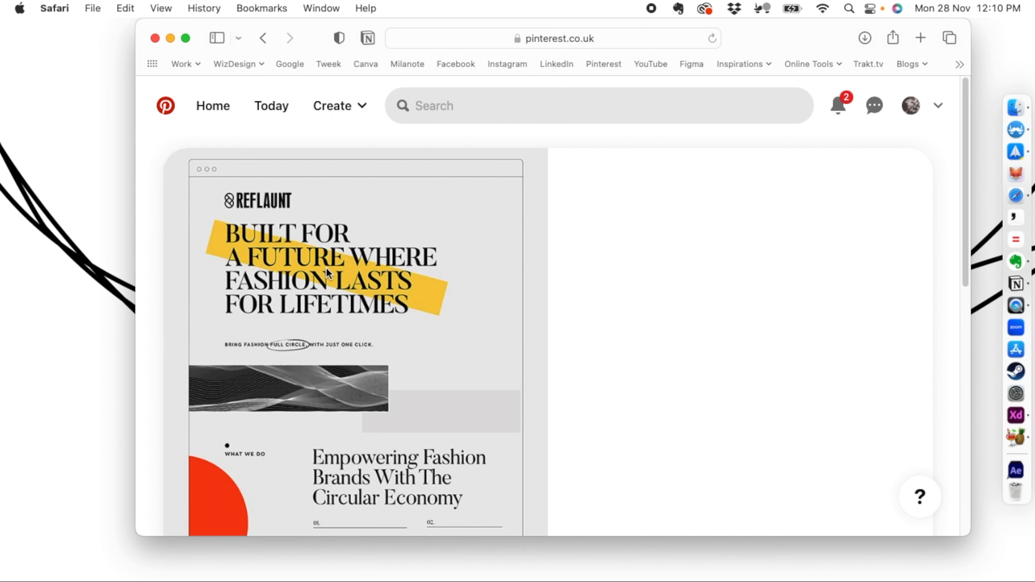
Save the Reflaunt pin's image to the desktop, minimise the browser and place the image file clear of the window thumbnail.
scroll(251, 362, down, 5)
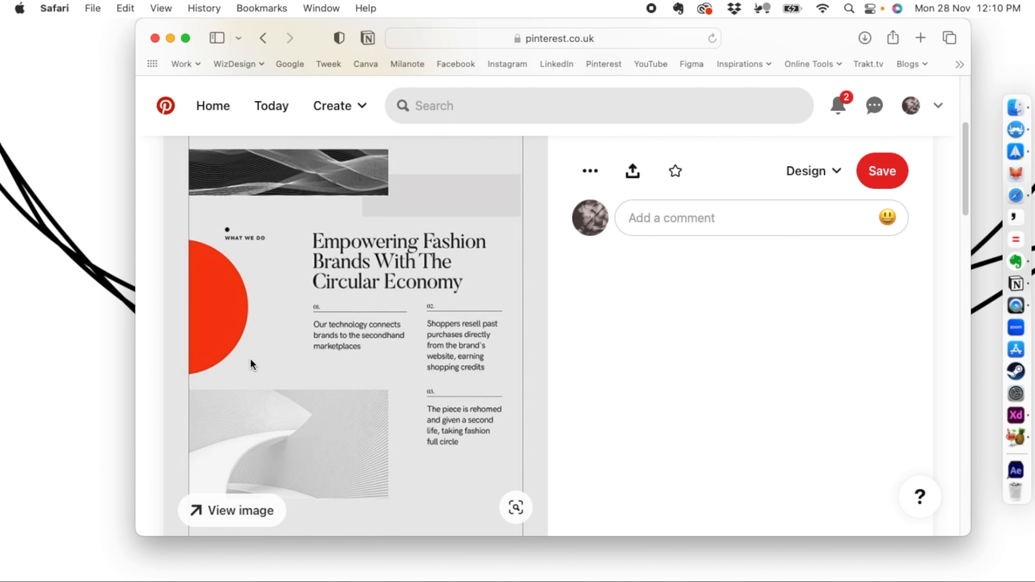
scroll(253, 359, down, 3)
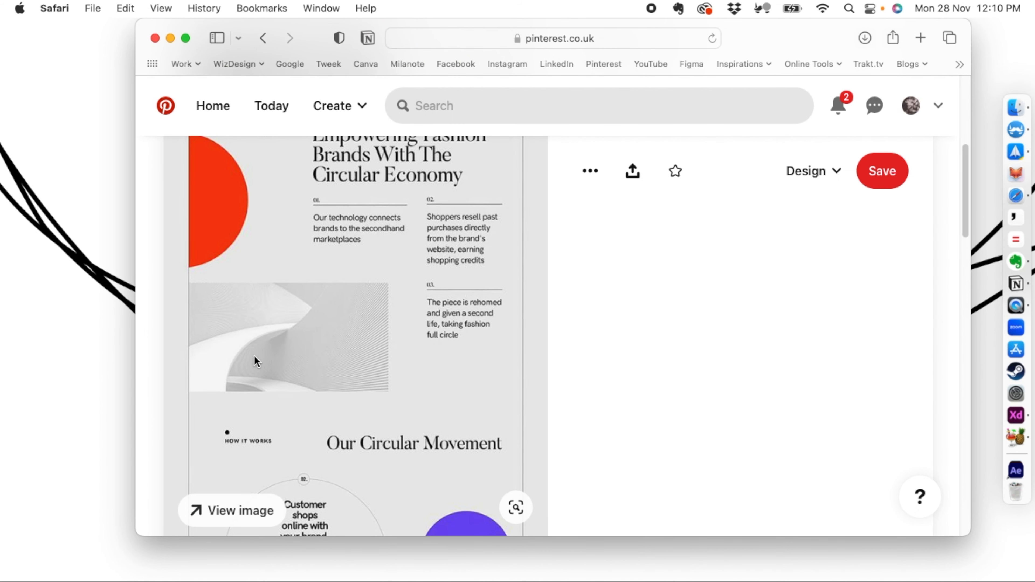
drag(327, 189, 67, 221)
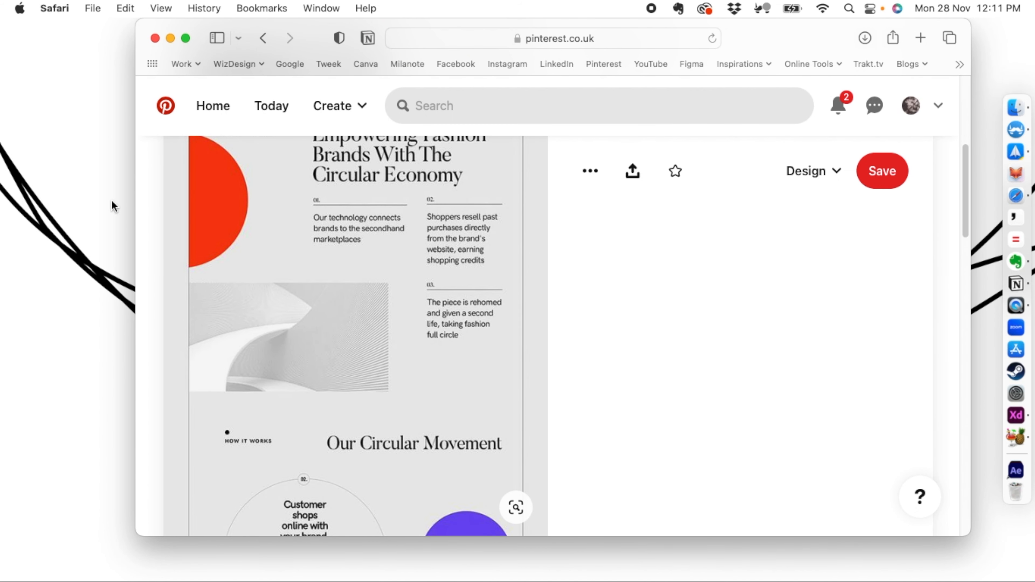
click(170, 38)
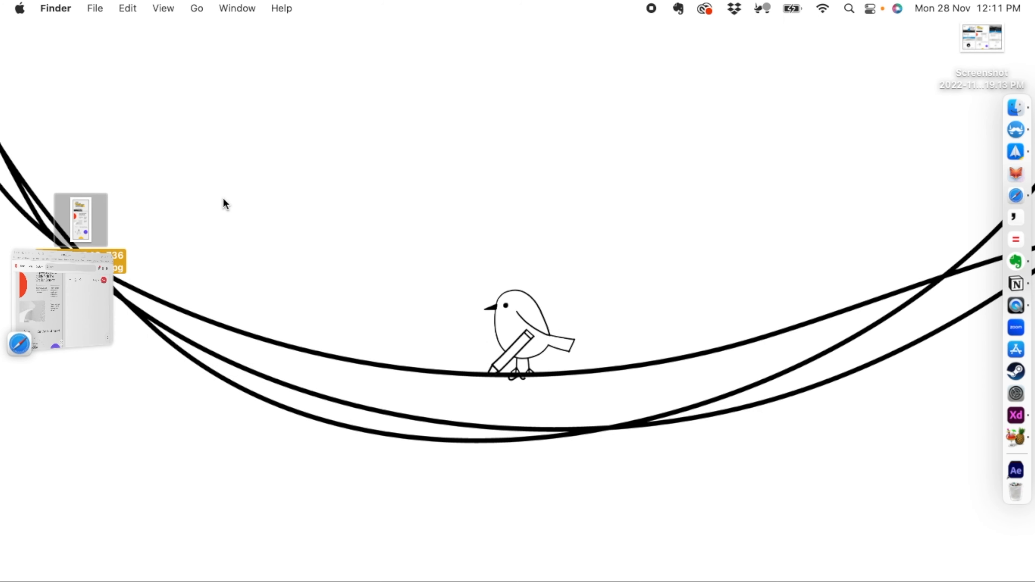
drag(80, 211, 85, 152)
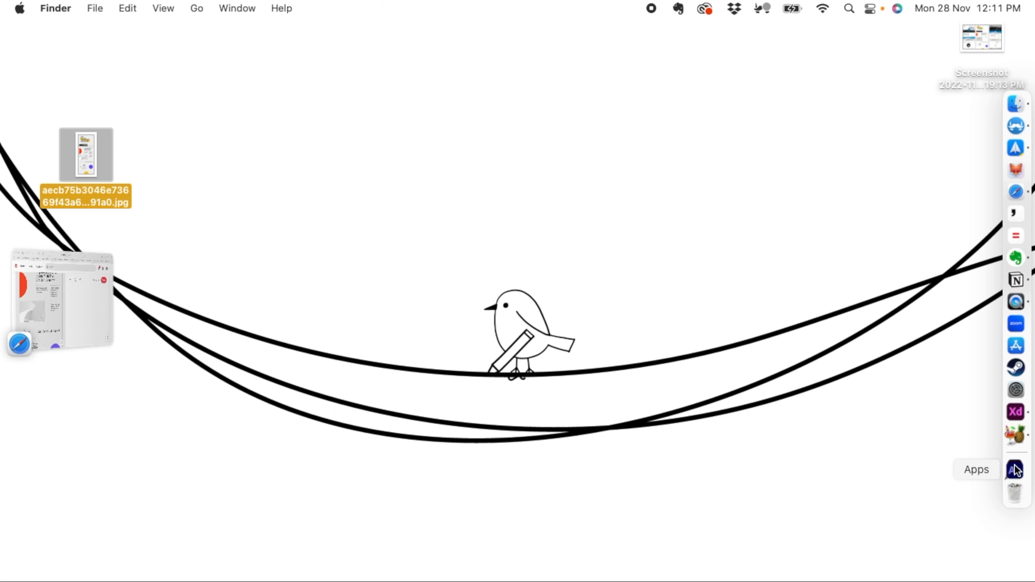
Switch to Adobe XD and create a new document with the Web 1920 artboard preset.
click(1015, 415)
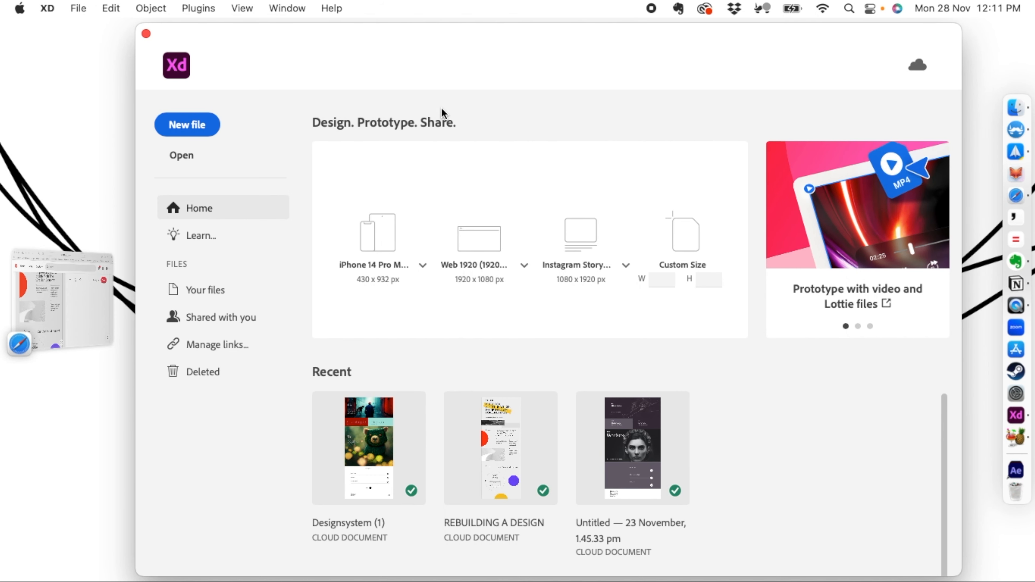
drag(475, 32, 449, 28)
click(431, 243)
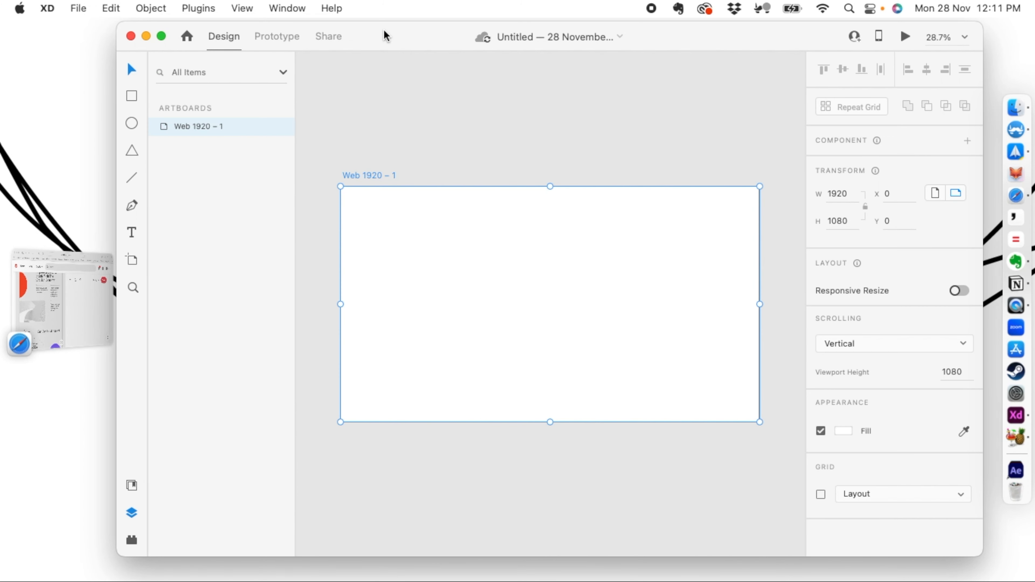
Extend the Web 1920 artboard downward to a height of about 3965 px.
click(337, 92)
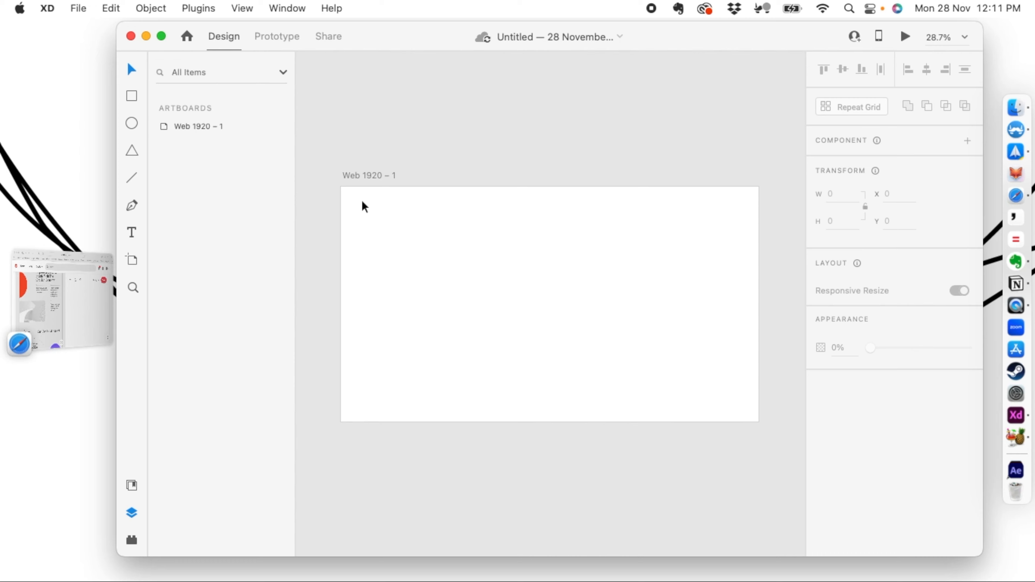
click(364, 207)
click(70, 155)
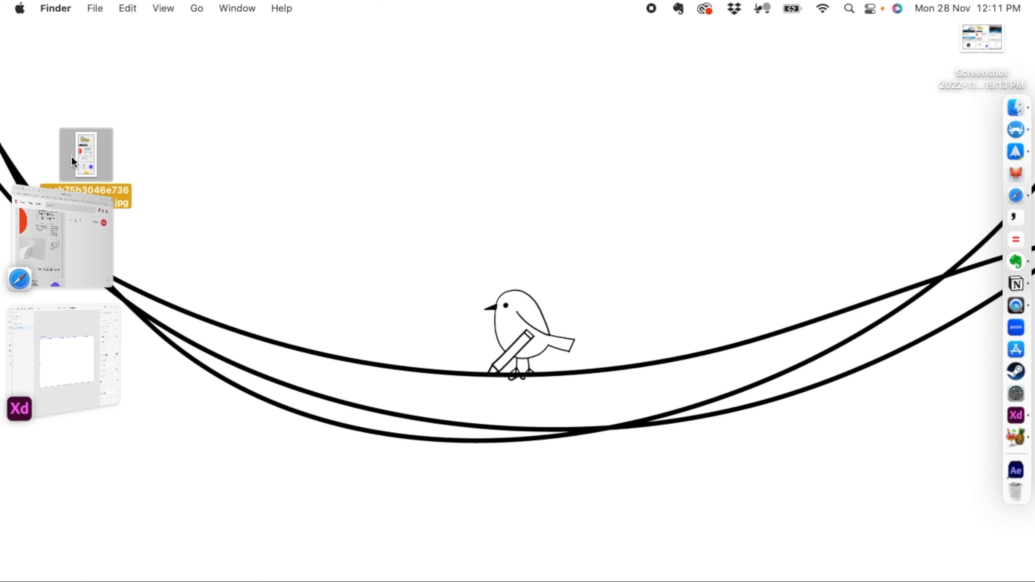
click(81, 340)
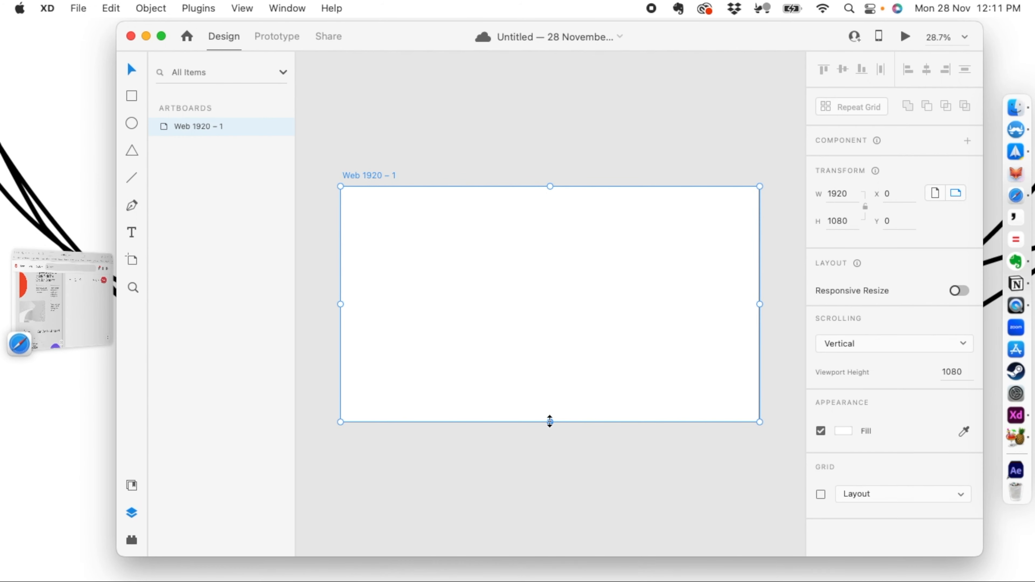
drag(549, 422, 568, 529)
key(super+minus)
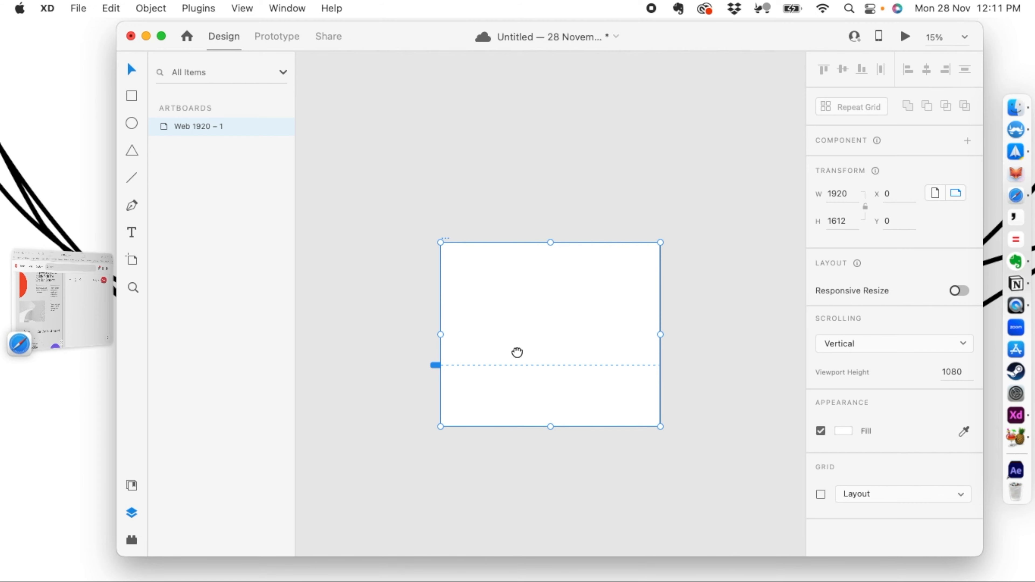
drag(517, 351, 466, 148)
drag(498, 224, 498, 494)
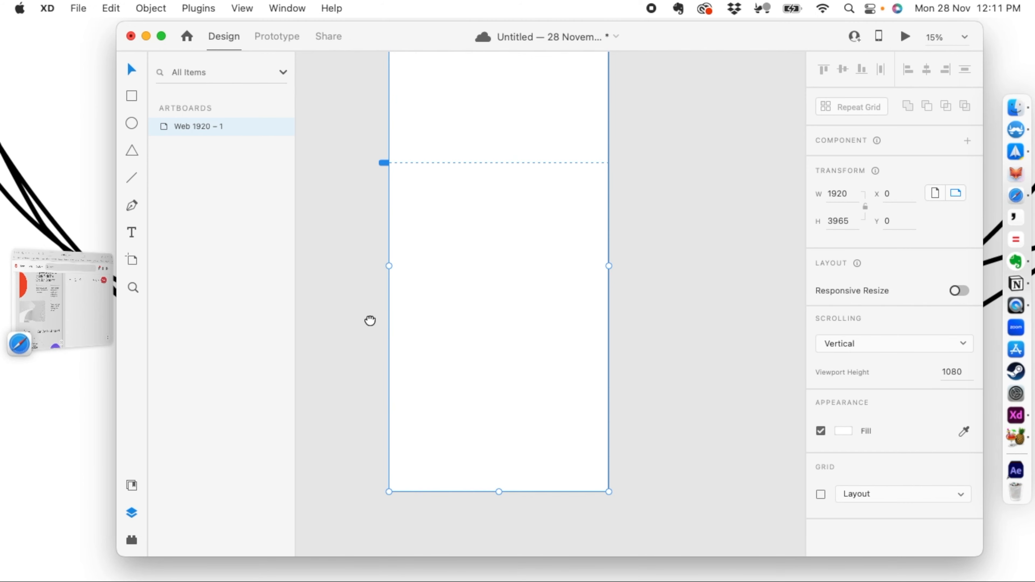
Place the saved Reflaunt image on the Web 1920 artboard, aligned to its upper-left corner, and scale it to about 1693 by 3965 px.
scroll(370, 316, up, 3)
click(110, 185)
drag(110, 189, 457, 238)
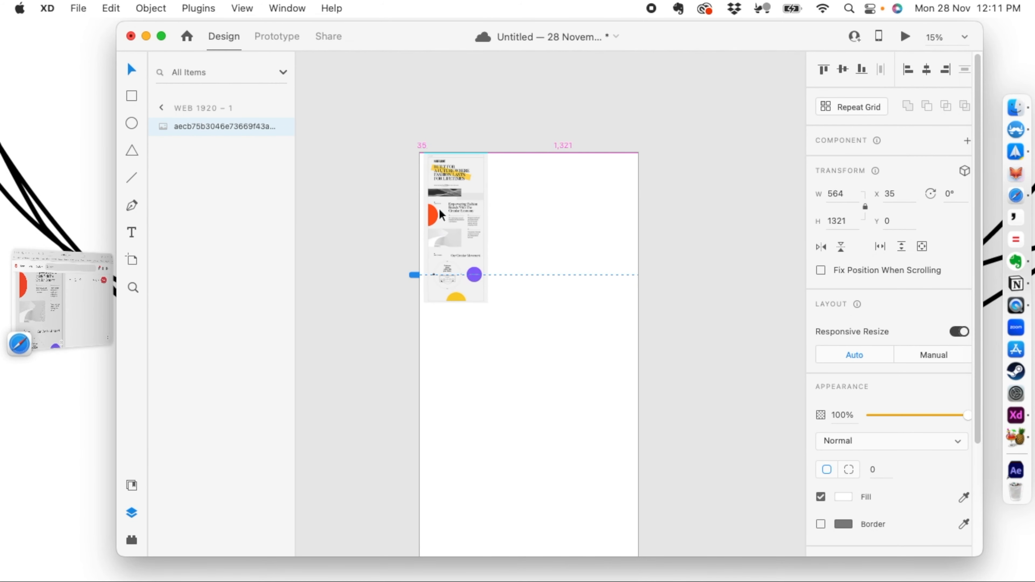
drag(485, 304, 598, 541)
scroll(612, 520, down, 2)
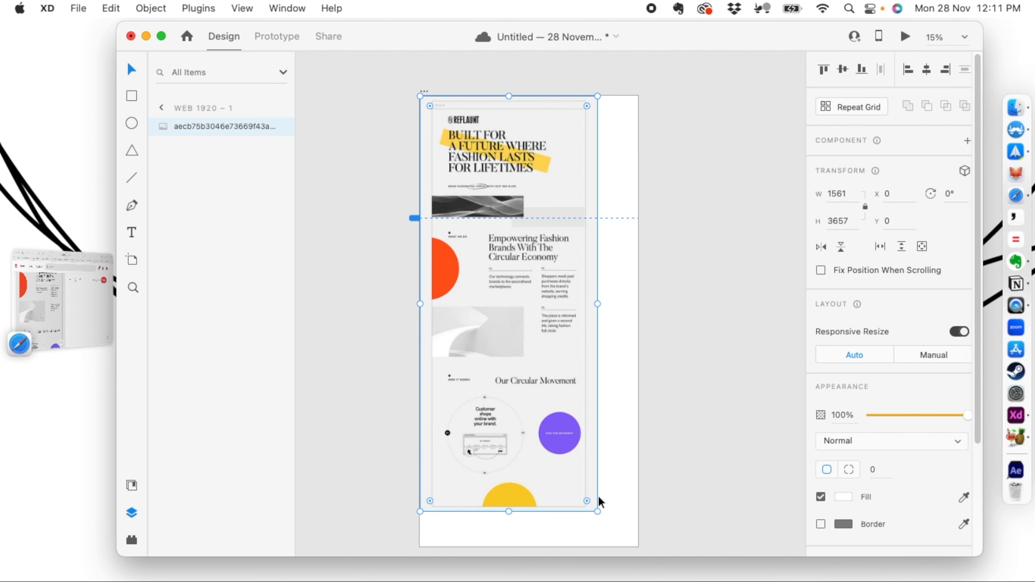
drag(592, 514, 612, 471)
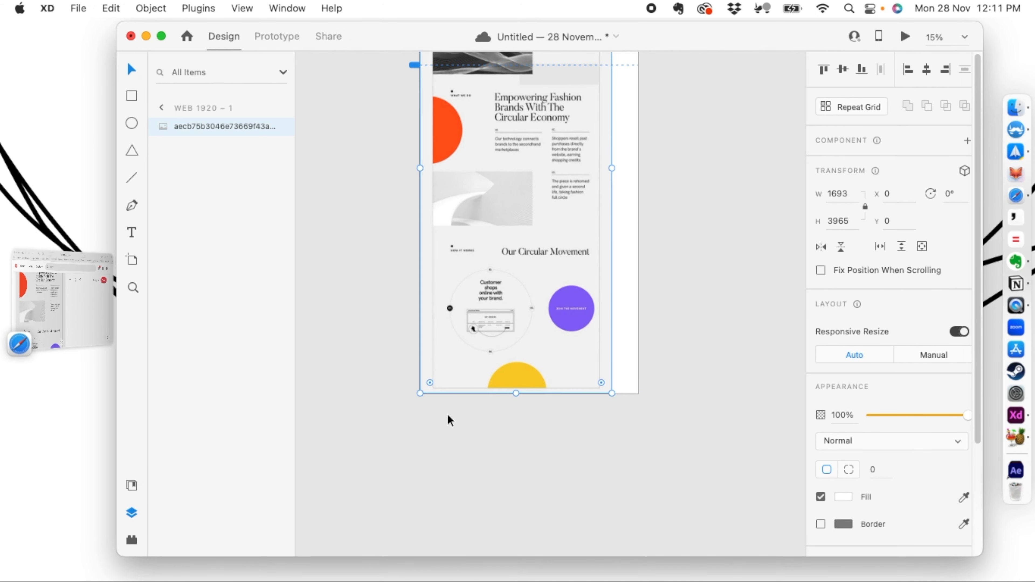
click(330, 327)
Narrow the artboard to the reference image's width, about 1691 px.
scroll(330, 328, up, 5)
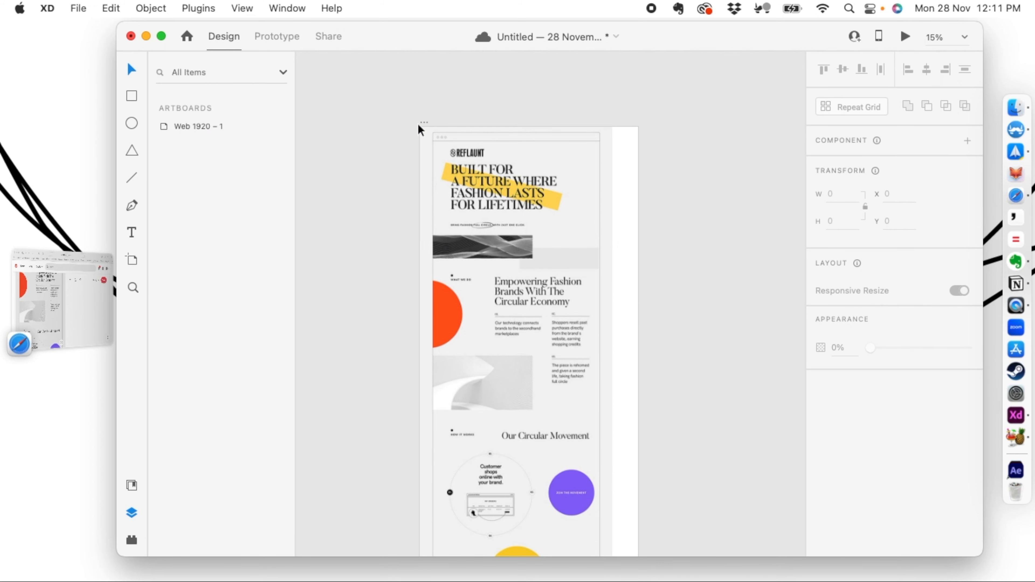
click(420, 128)
click(637, 353)
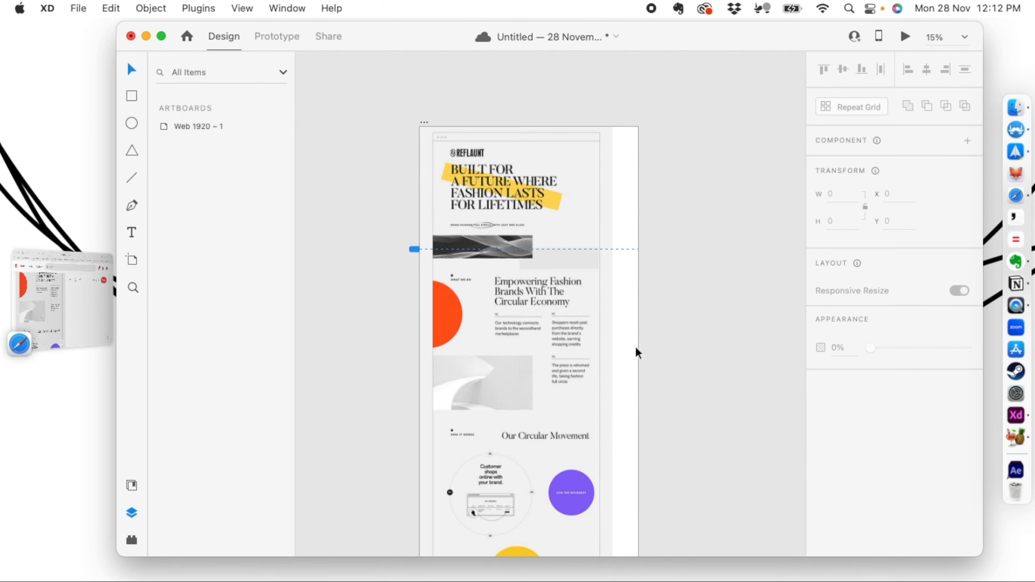
click(424, 122)
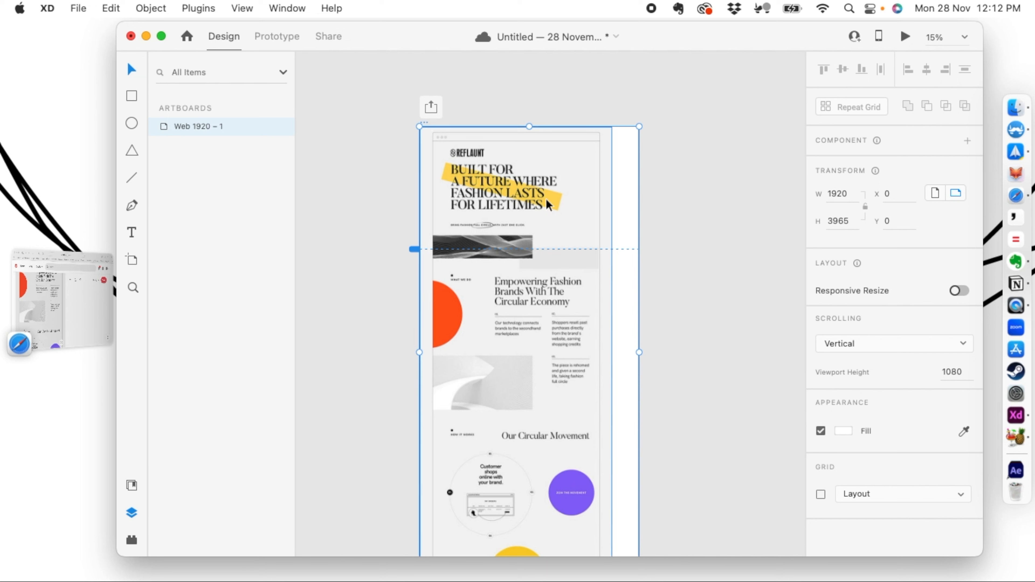
drag(639, 352, 612, 352)
click(619, 347)
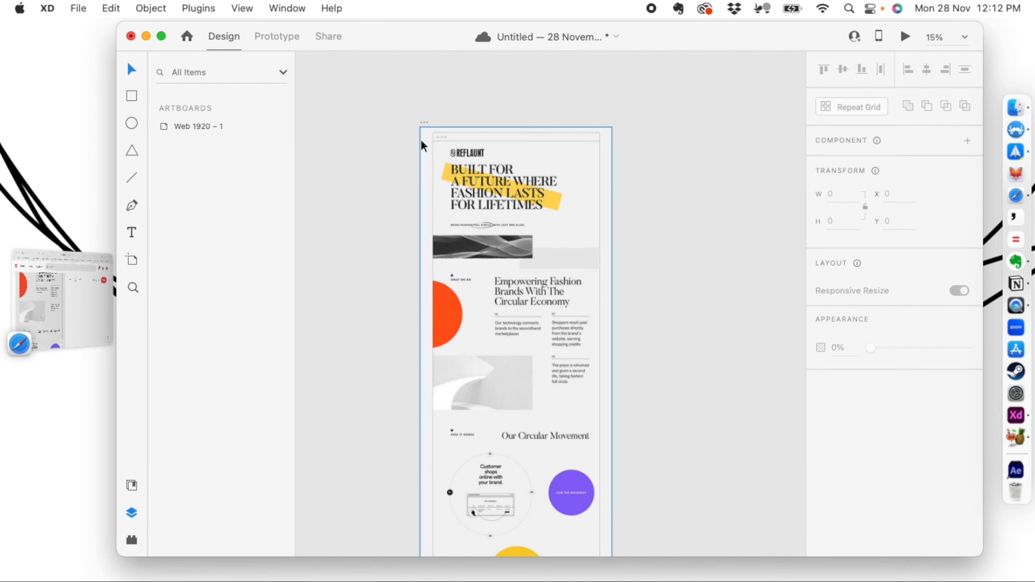
Duplicate the reference artboard beside the original and delete the image from the copy.
drag(368, 207, 334, 148)
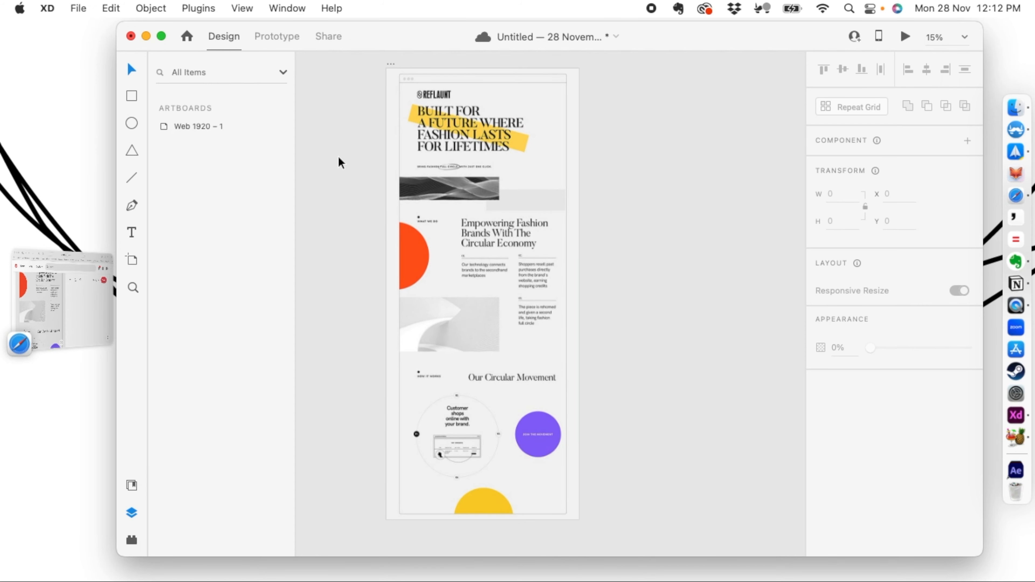
key(super+equal)
drag(557, 127, 667, 309)
drag(524, 333, 411, 270)
key(super+minus)
click(378, 123)
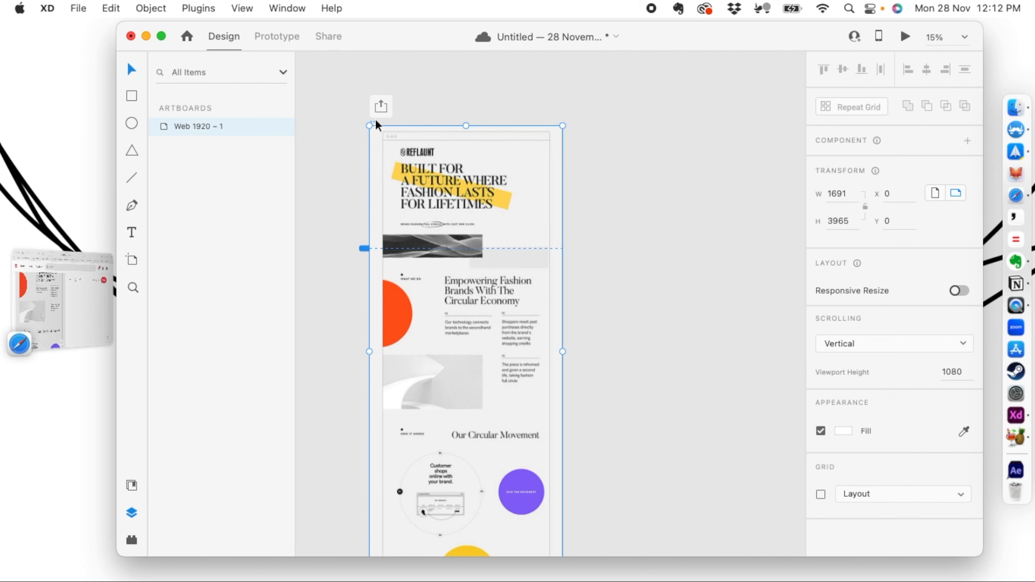
key(super+d)
drag(731, 179, 799, 236)
key(super+a)
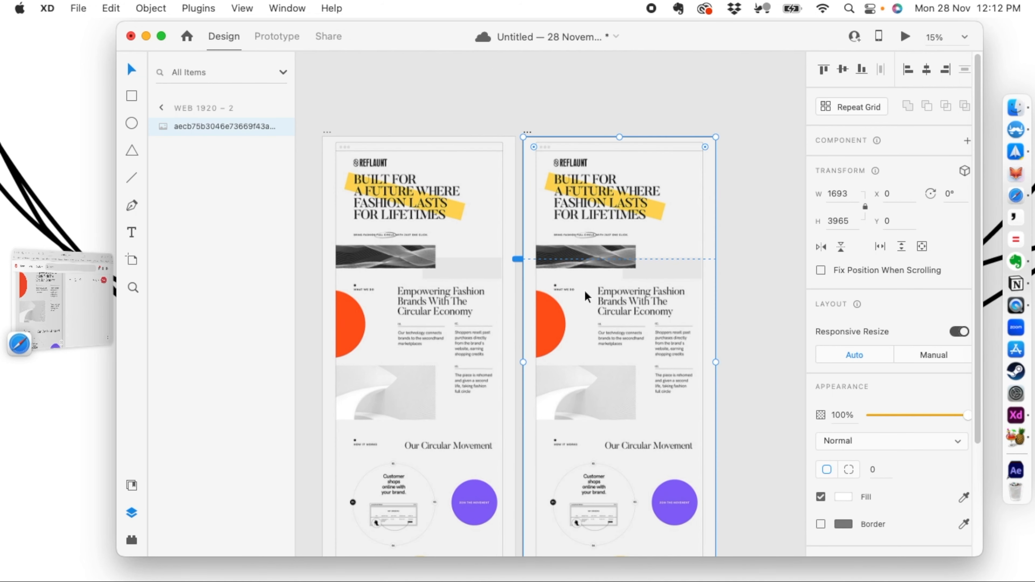
key(Delete)
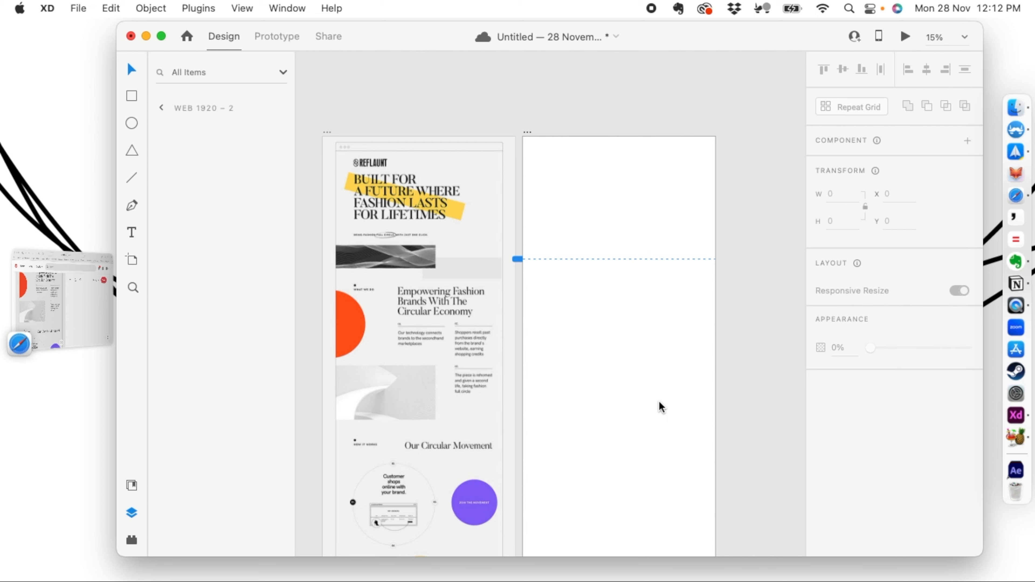
key(super+s)
Add the four-line headline "BUILT FOR A FUTURE WHERE FASHION LASTS FOR LIFETIMES" to the blank artboard and scale it to about size 80.
click(131, 233)
click(546, 174)
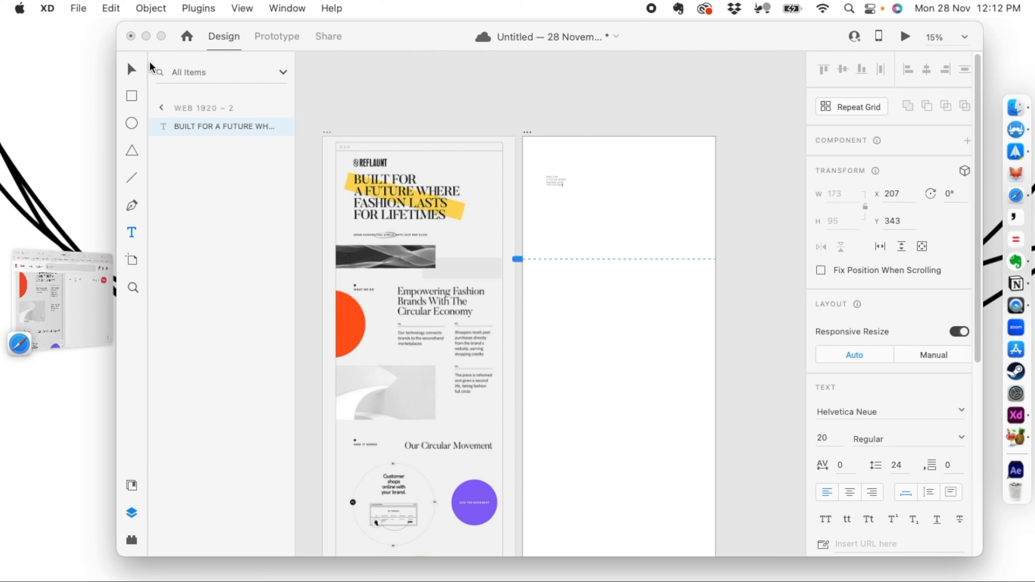
key(Escape)
drag(551, 189, 572, 204)
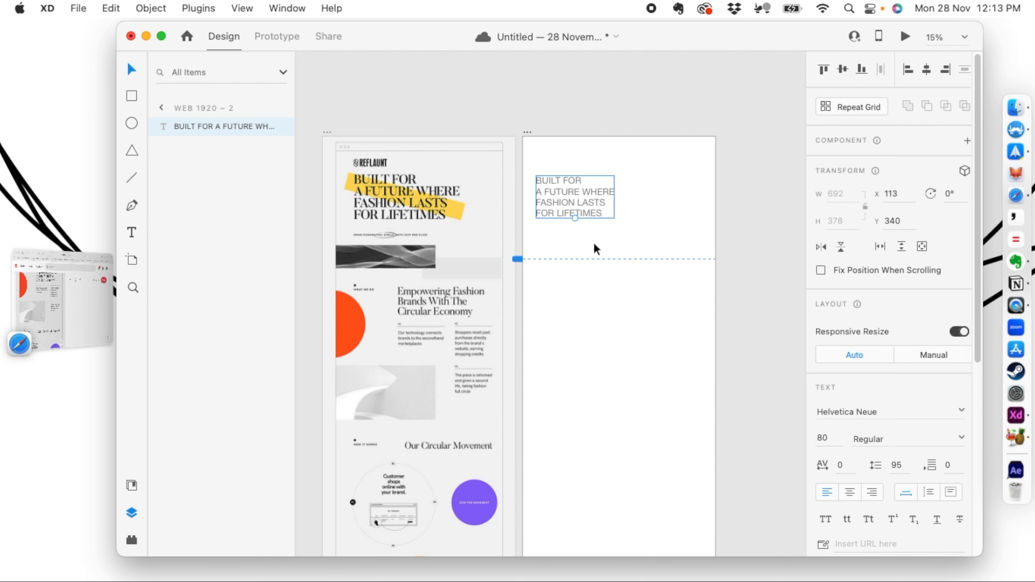
Change the headline's font to Hoefler Text, enlarge it to about size 89 and set its character spacing to -40.
click(960, 410)
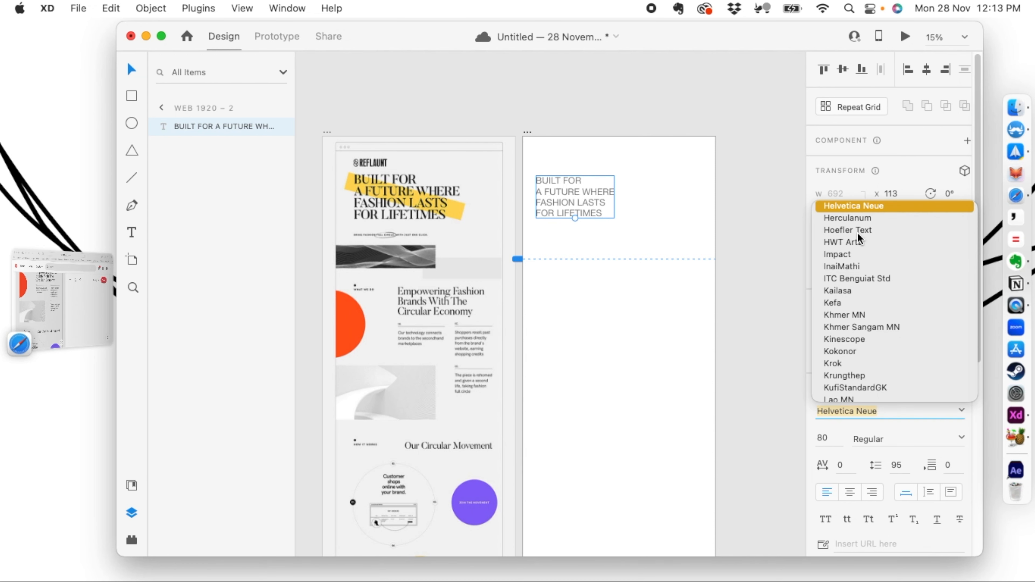
click(845, 230)
drag(583, 189, 587, 221)
scroll(873, 436, down, 2)
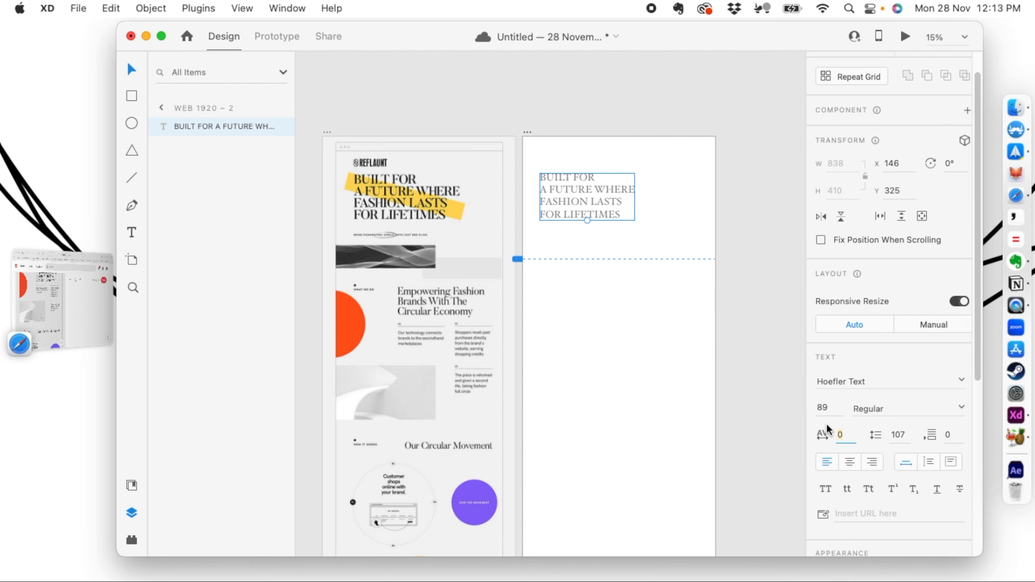
key(Return)
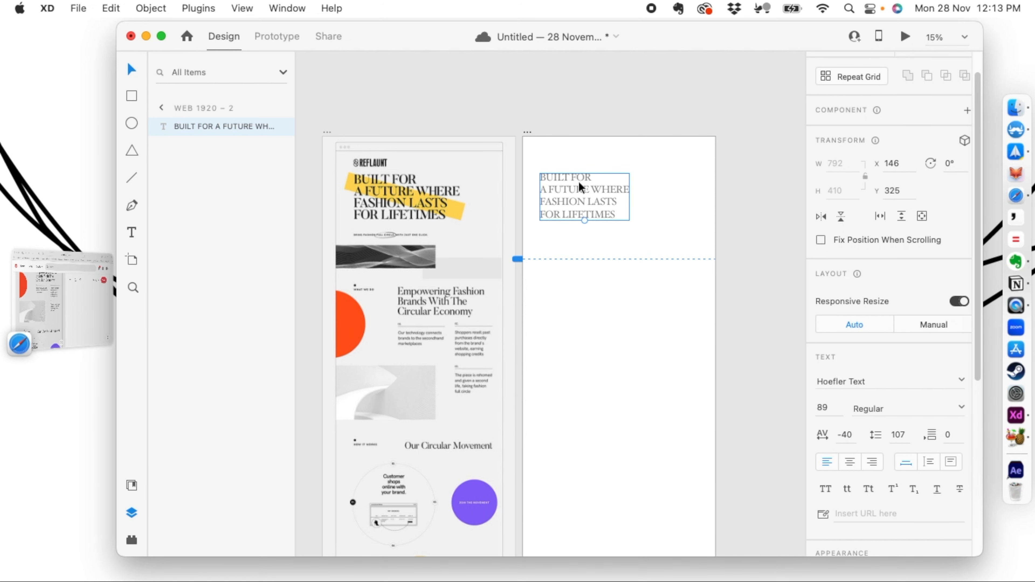
Set the headline's fill colour to black, 000000.
scroll(815, 445, down, 6)
click(843, 528)
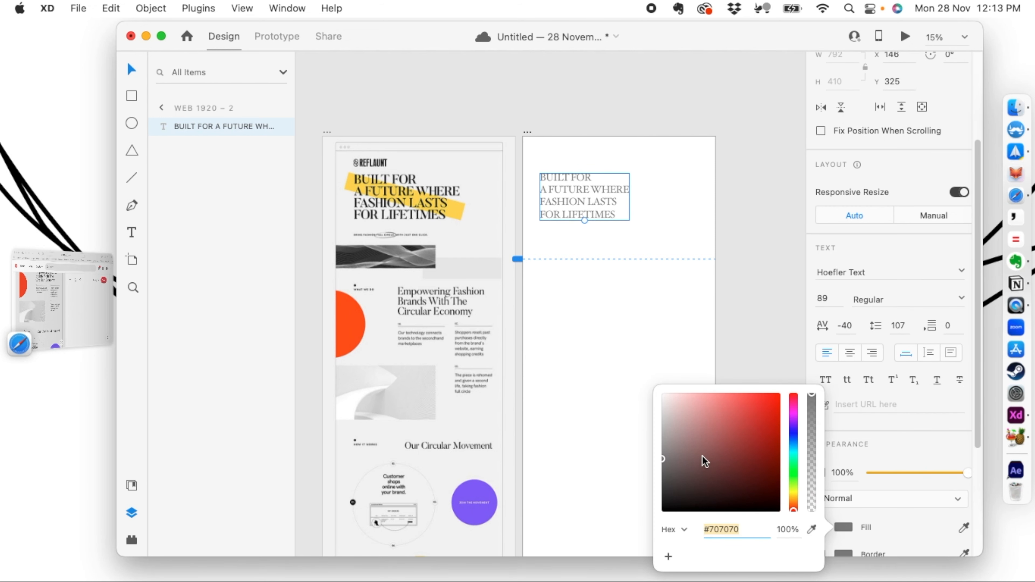
text(000000)
key(Return)
key(Escape)
Enlarge the headline to about size 103, set its line spacing to 90, and scale the text up to about size 124.
mouse_move(585, 221)
mouse_down()
mouse_move(580, 203)
mouse_move(584, 212)
mouse_up()
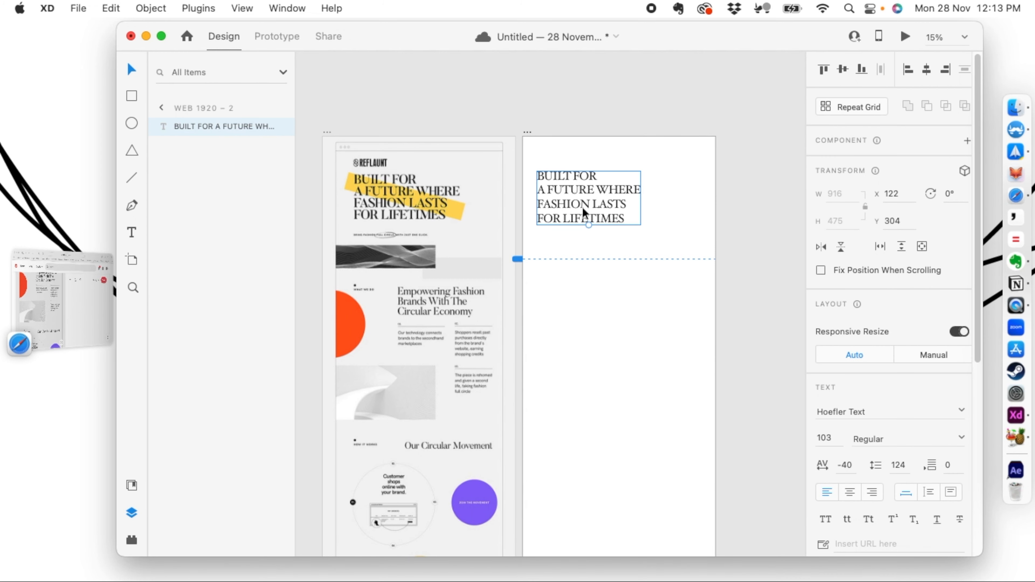
click(900, 465)
click(907, 464)
text(90)
key(Return)
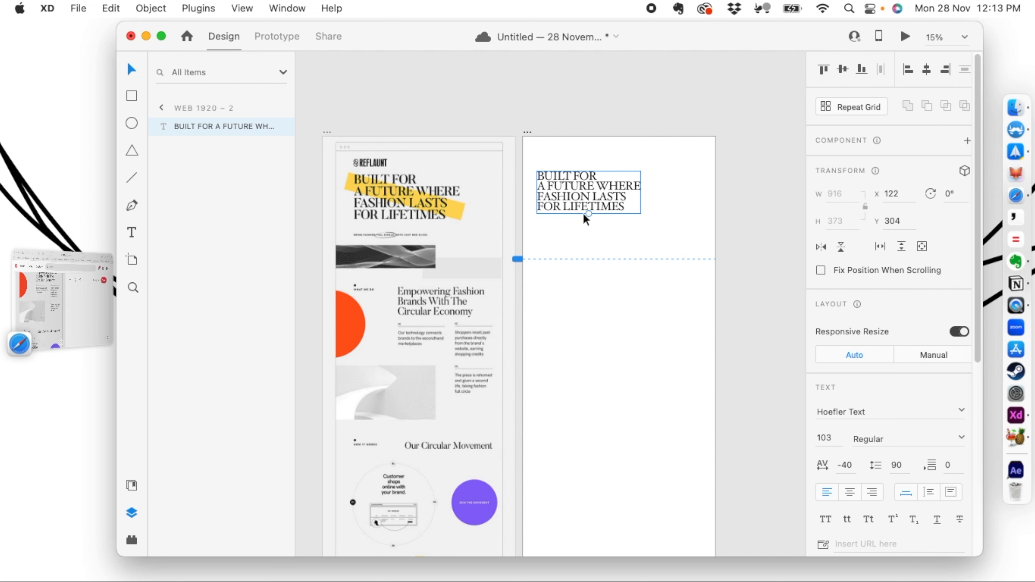
mouse_move(587, 217)
mouse_down()
mouse_move(594, 225)
mouse_move(579, 231)
mouse_up()
click(583, 244)
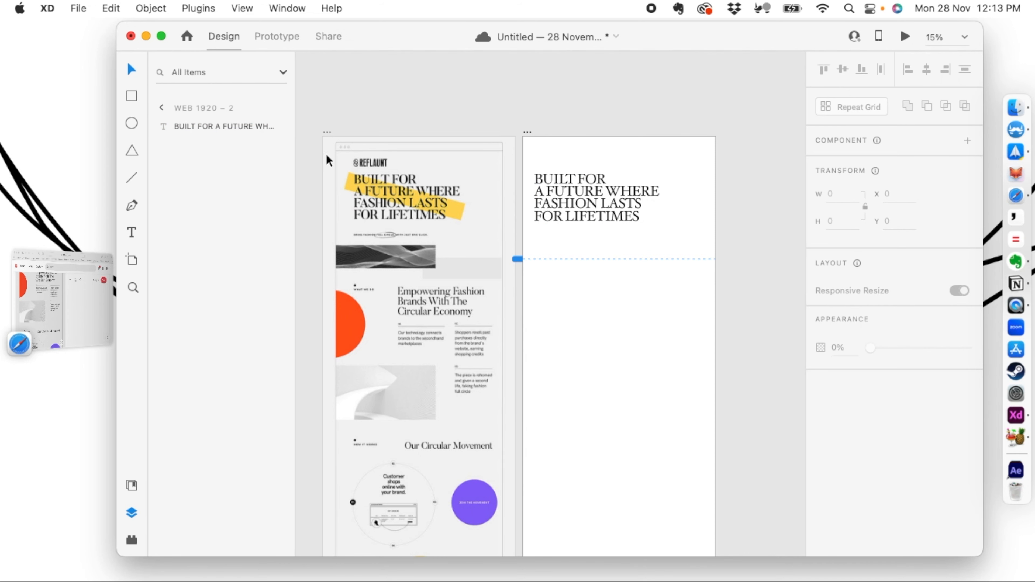
Draw a rectangle about 1034 by 196 px above the headline.
click(133, 96)
drag(563, 148, 542, 169)
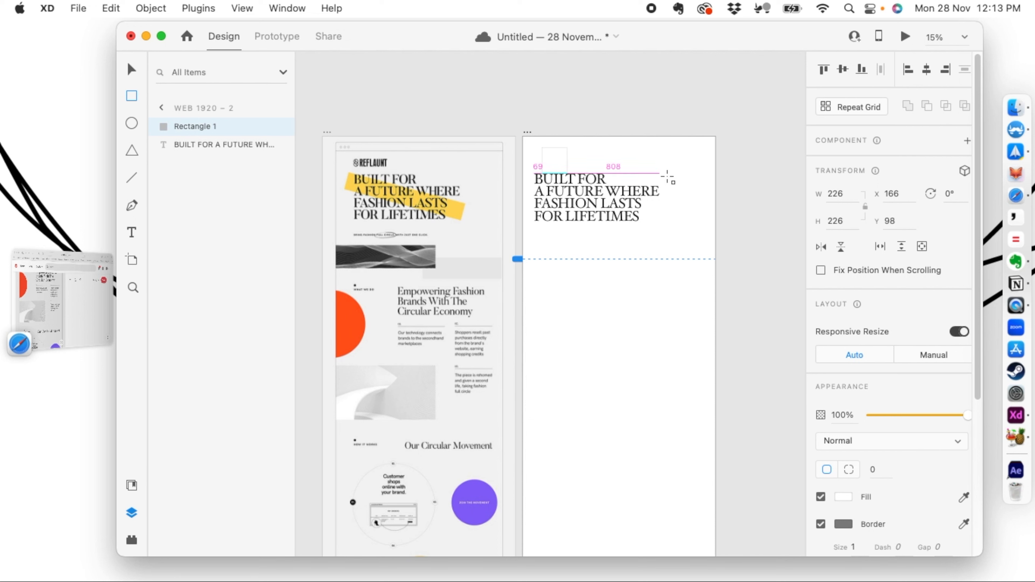
drag(681, 171, 659, 171)
Fill the rectangle with the yellow #FDCF3F sampled from the reference's highlight strip and remove its border.
click(843, 496)
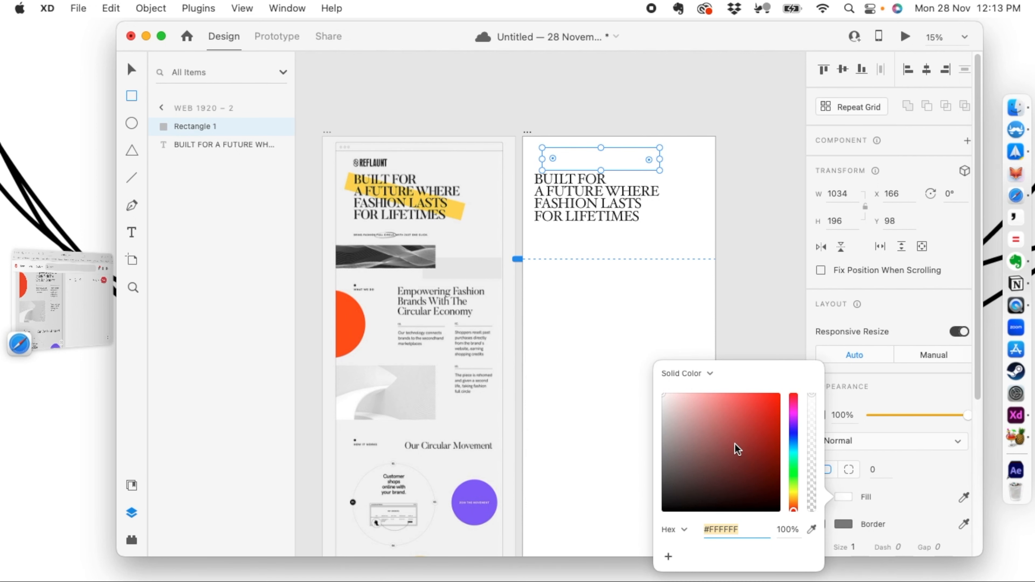
click(812, 529)
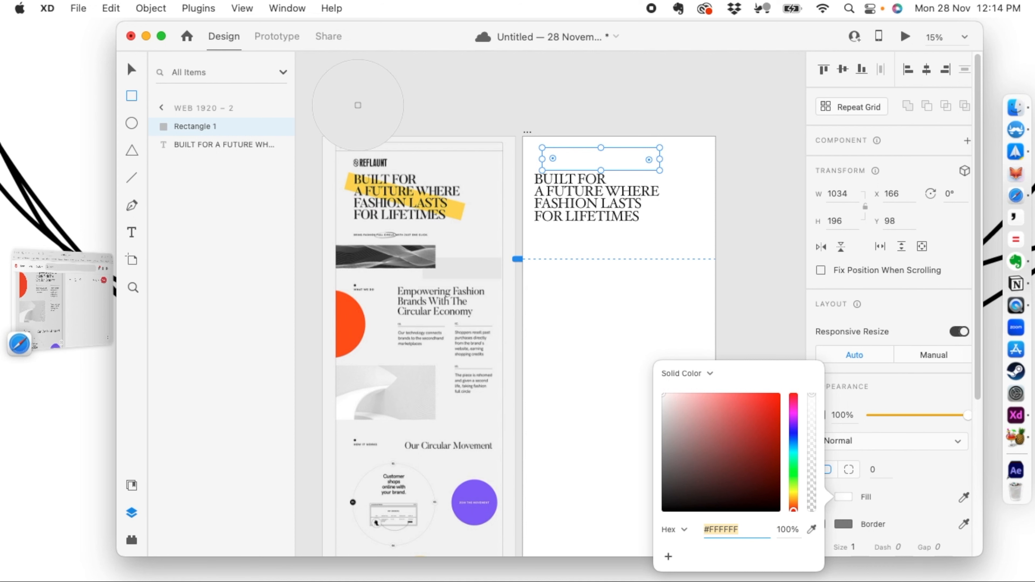
click(451, 209)
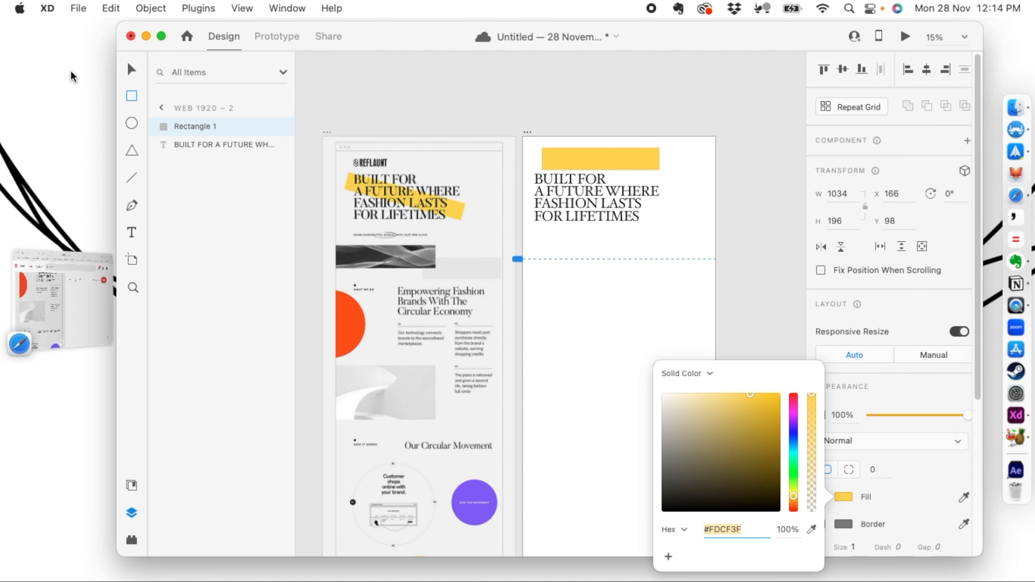
click(132, 69)
click(820, 524)
Move the yellow rectangle over the headline, send it behind the text and tilt it about 22°.
drag(625, 160, 604, 193)
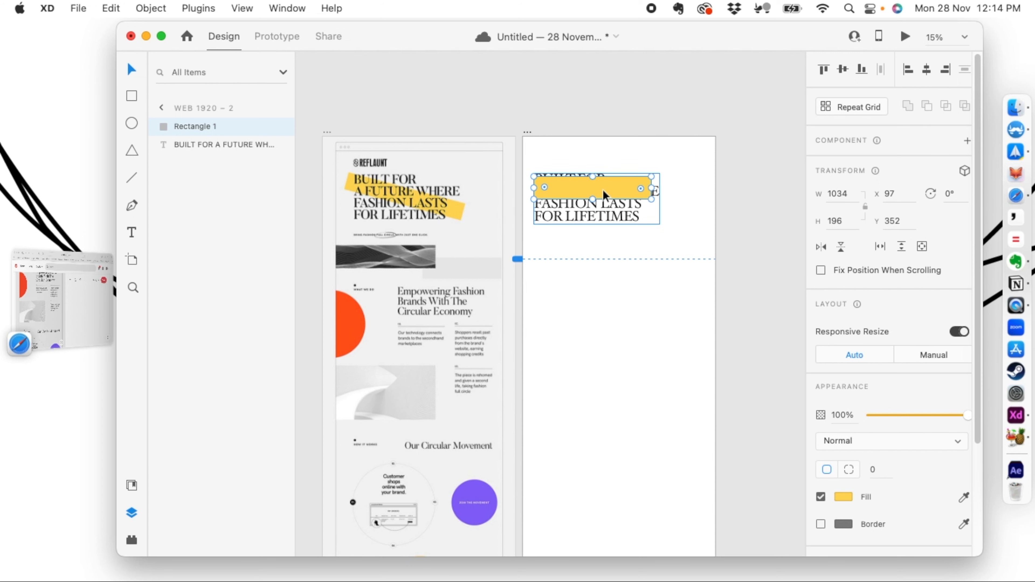
key(super+bracketleft)
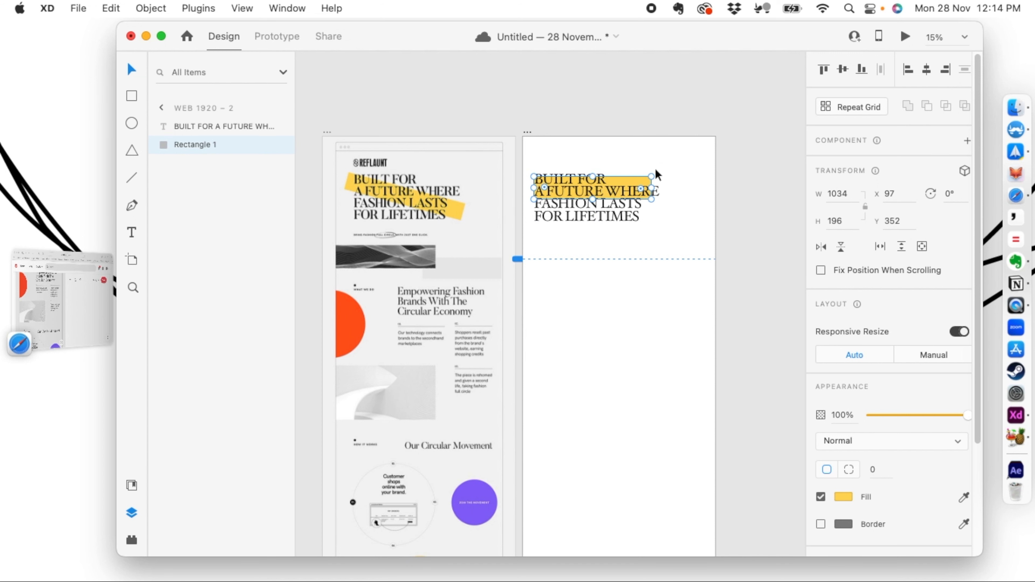
drag(658, 206, 651, 215)
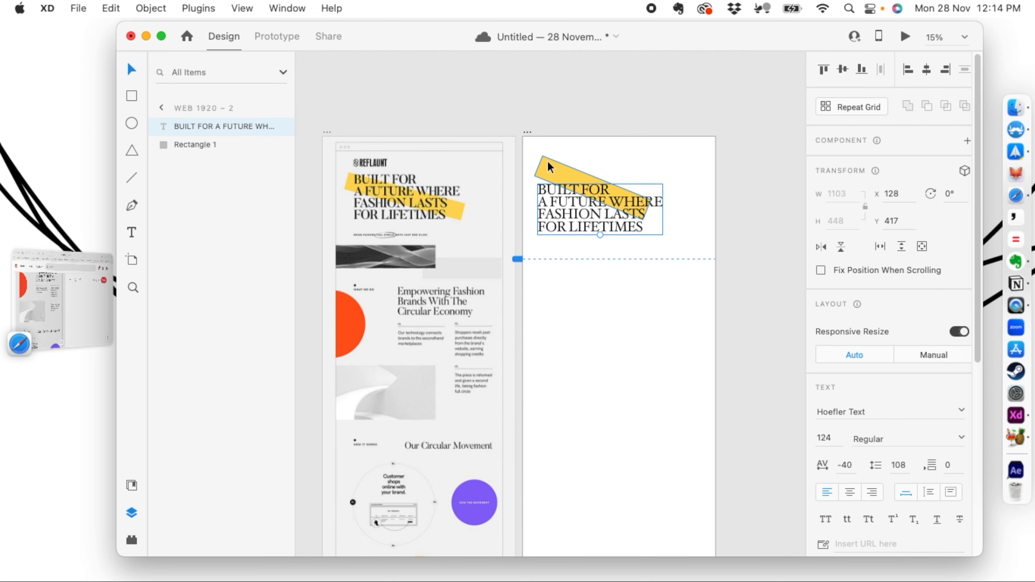
Move the headline up over the yellow strip and reduce the strip's rotation to about 16°.
click(565, 212)
drag(565, 212, 568, 192)
click(638, 214)
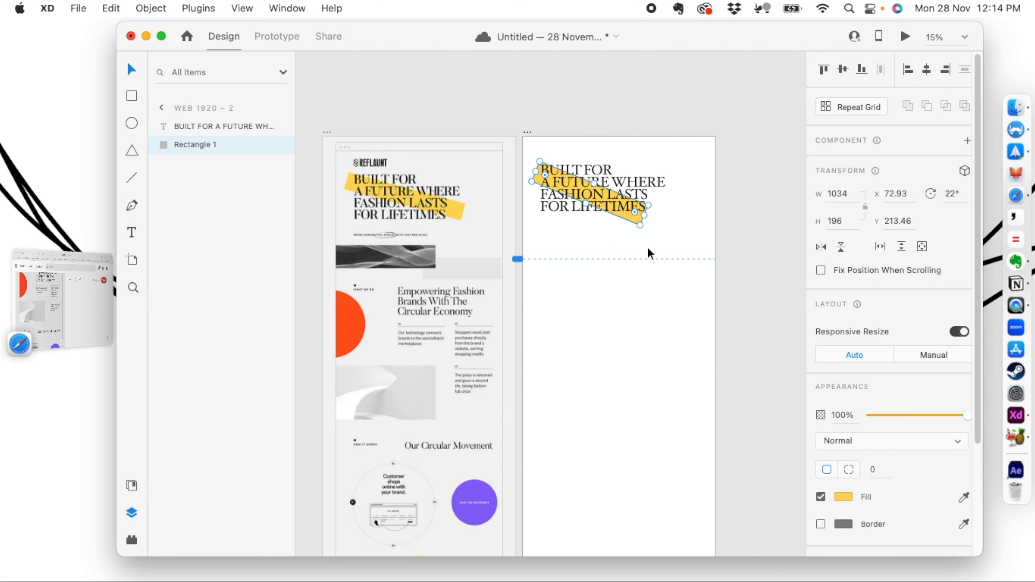
click(654, 222)
click(643, 220)
drag(648, 218, 647, 221)
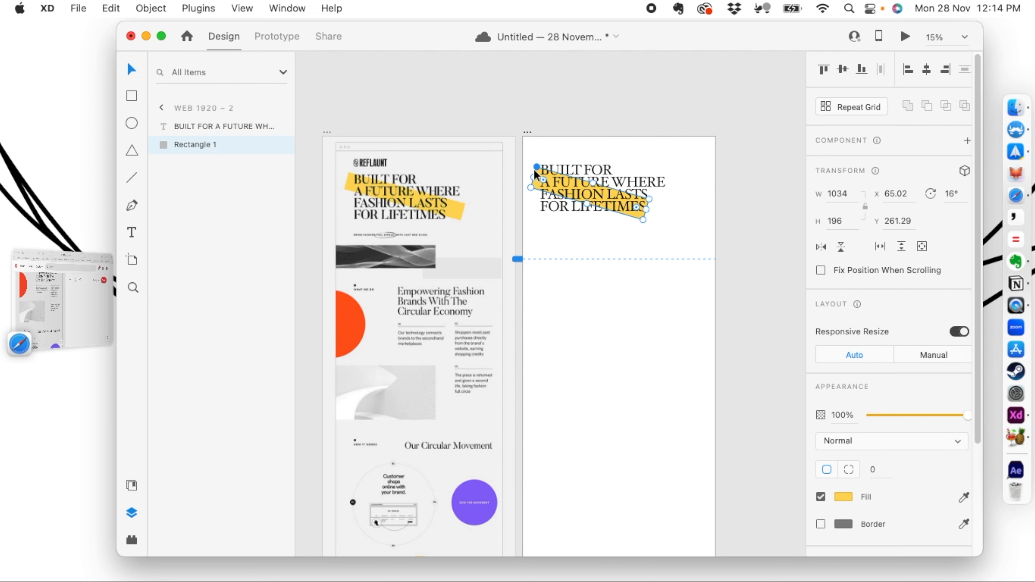
Shift the headline slightly down over the yellow strip and lengthen the strip to about 1128 px.
click(620, 203)
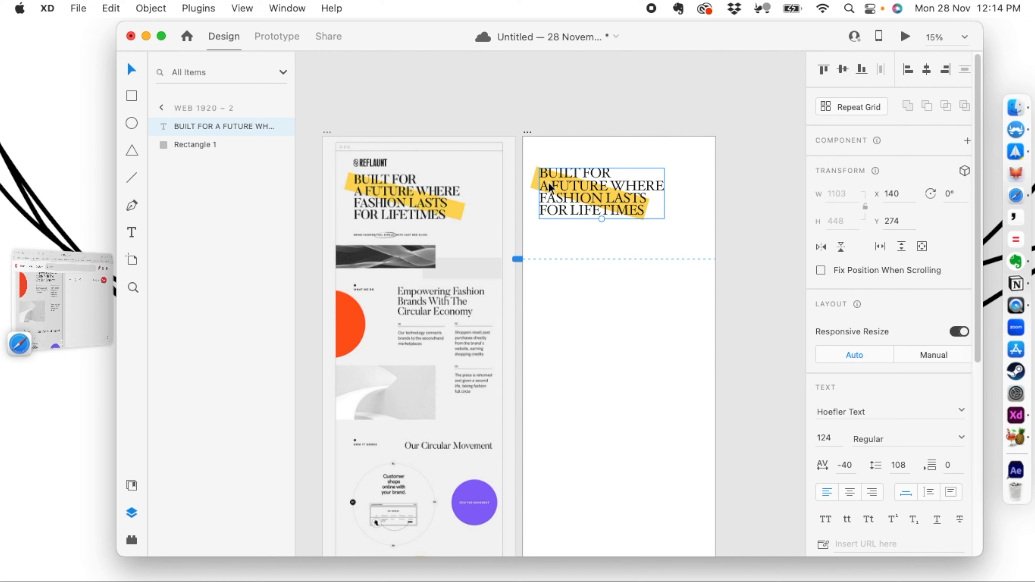
click(536, 187)
drag(648, 211, 654, 215)
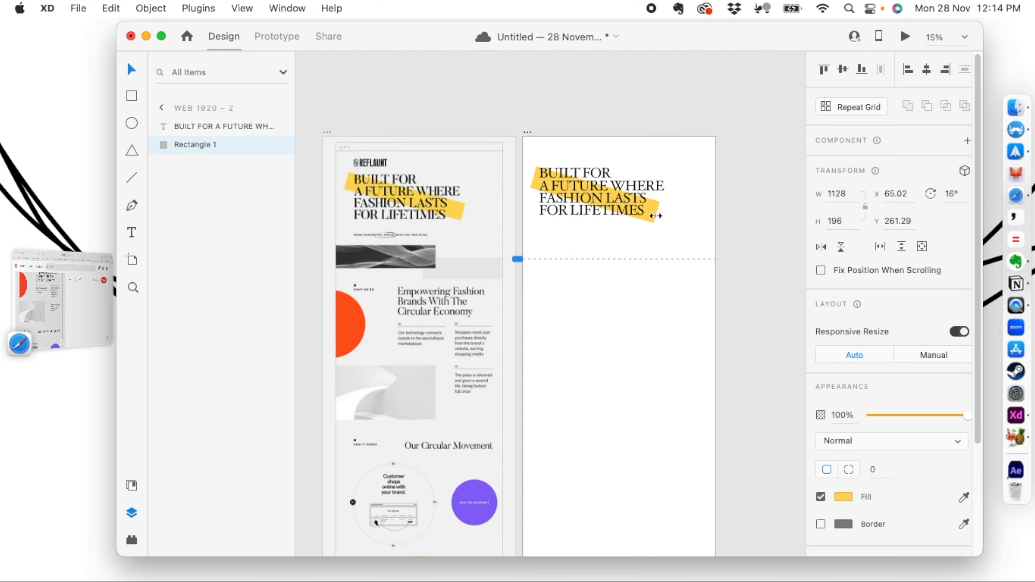
Scale the headline down slightly so the yellow strip extends past the end of its lines.
click(653, 263)
drag(514, 158, 666, 240)
key(super+z)
drag(572, 142, 660, 232)
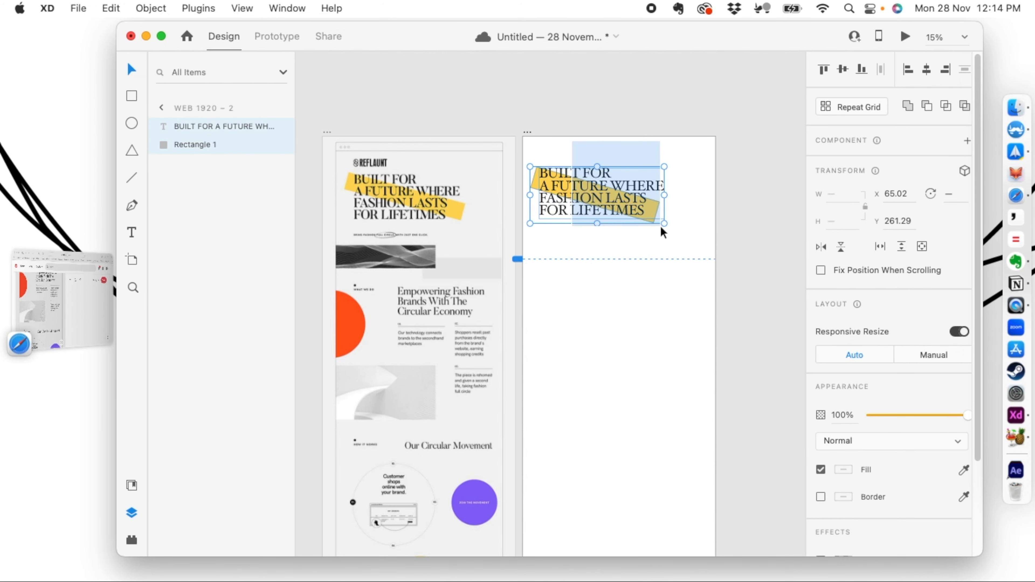
drag(597, 224, 596, 220)
click(616, 233)
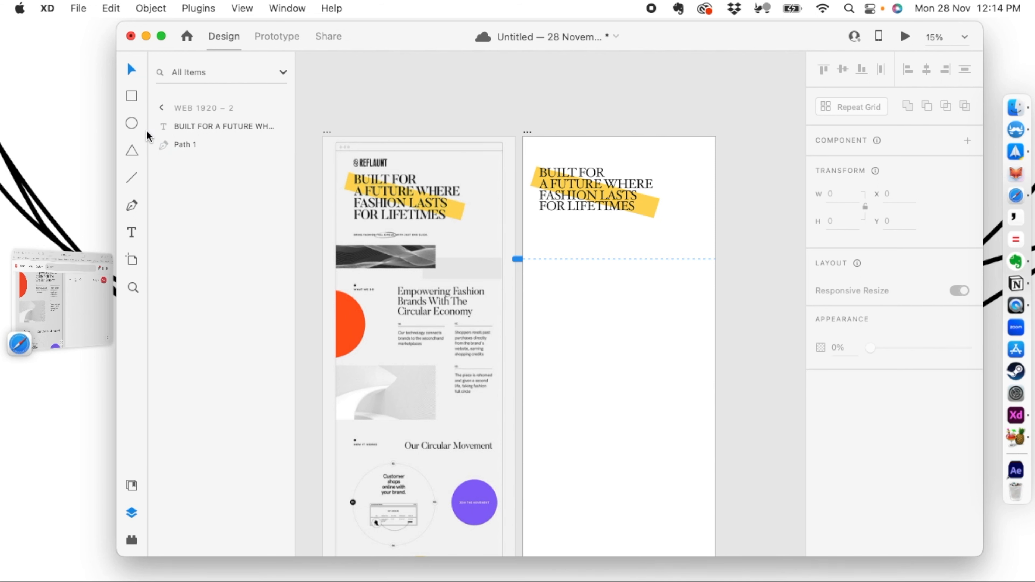
Draw a rectangle about 931 by 238 px below the headline, starting at the artboard's left edge.
click(133, 100)
drag(524, 239, 629, 266)
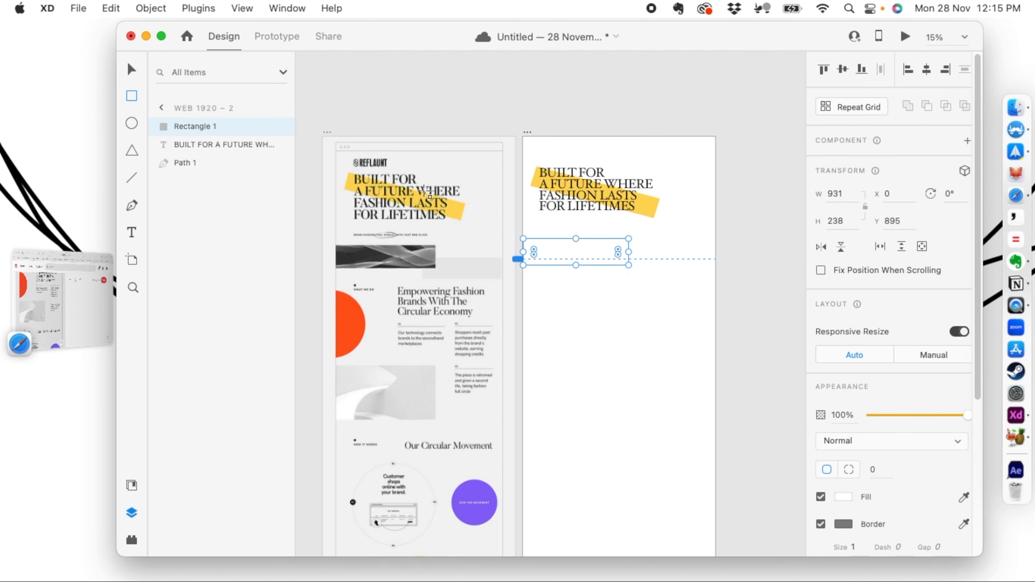
click(132, 70)
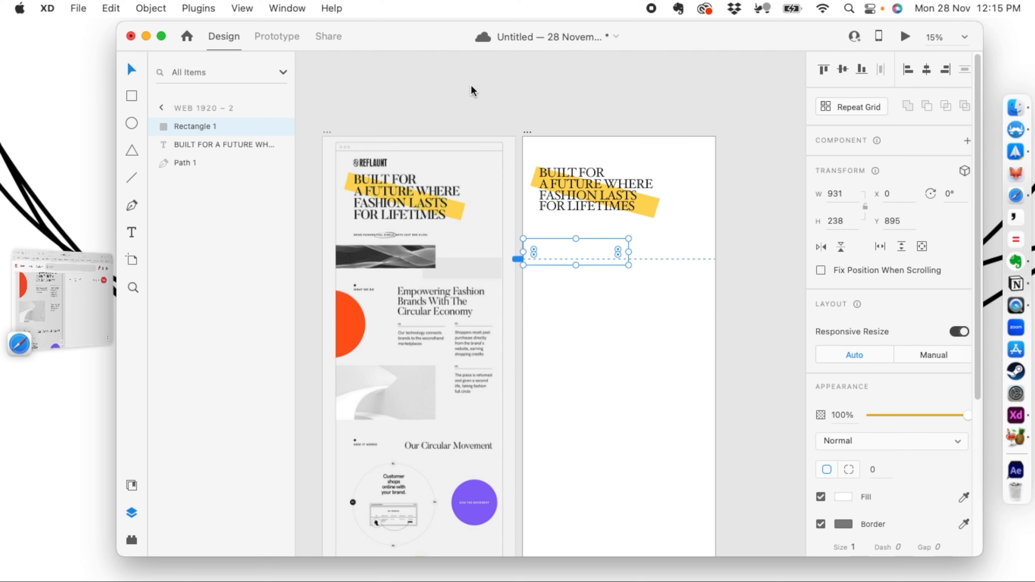
Switch to Safari and open the Unsplash website.
click(1016, 196)
click(605, 48)
text(u)
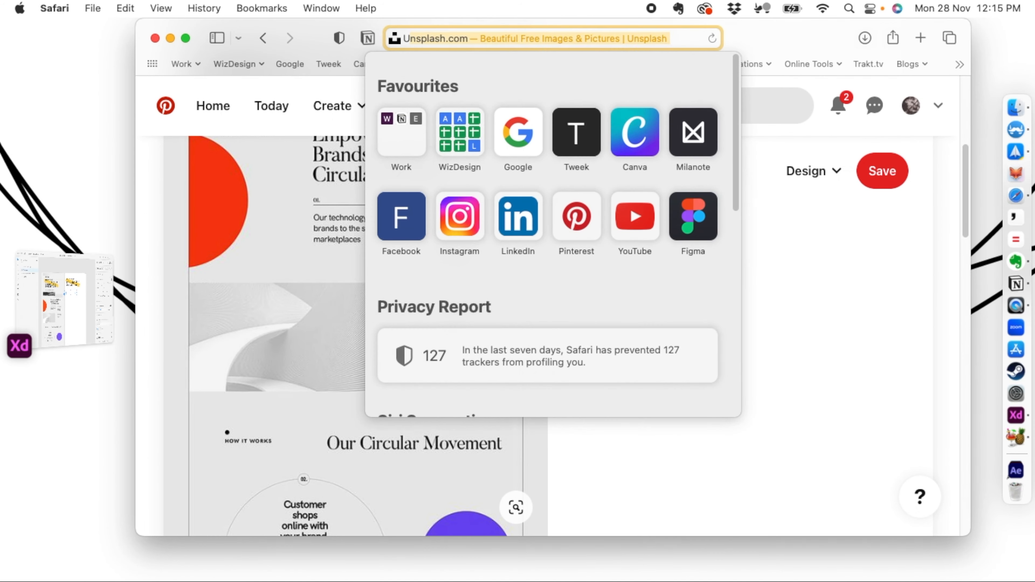
key(Return)
Search Unsplash for "DUNE" and filter the photos to black and white.
click(570, 400)
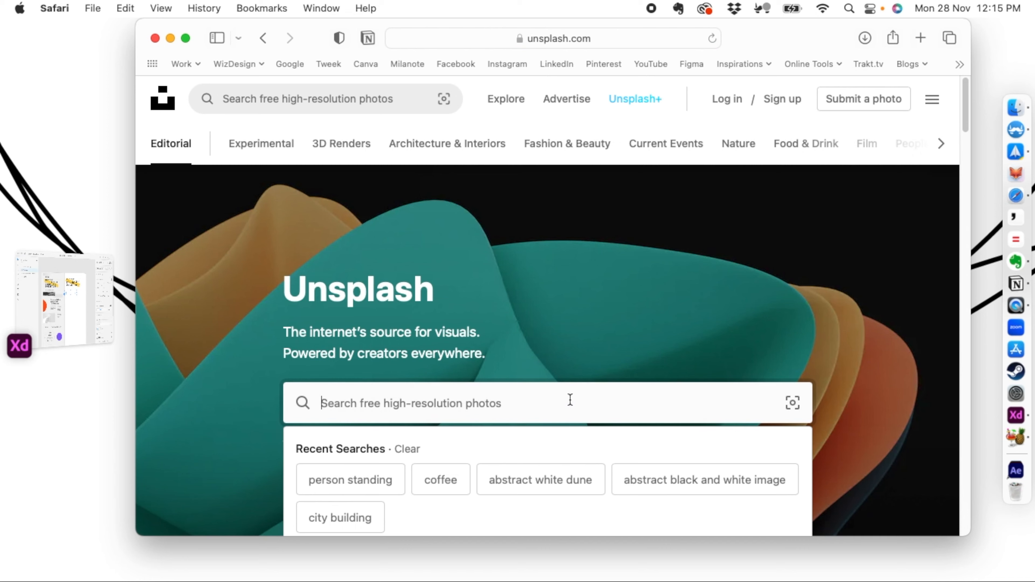
text(DUBNE)
key(BackSpace)
key(BackSpace)
key(BackSpace)
text(NE)
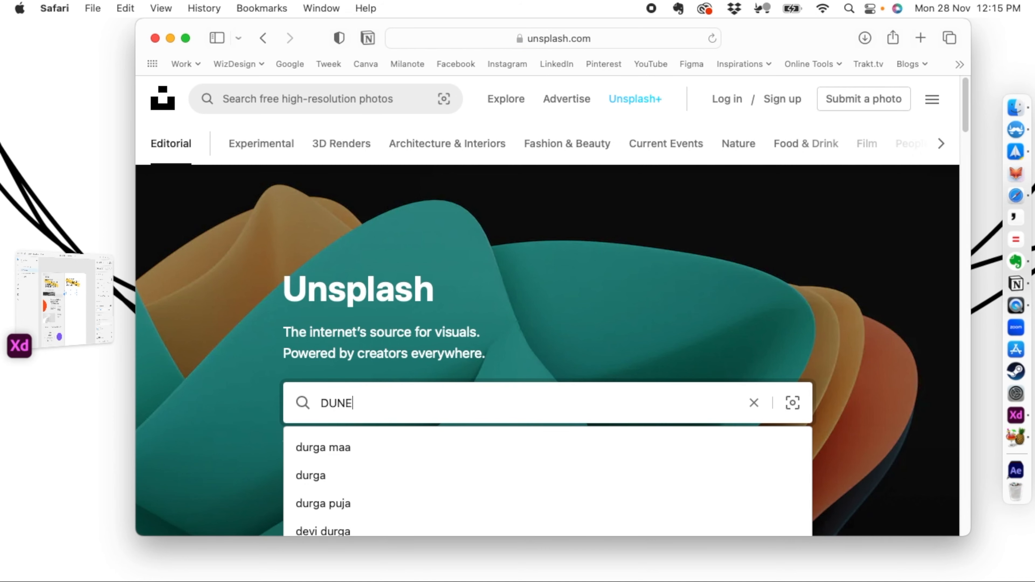
key(Return)
click(799, 330)
click(763, 387)
Find the dark black-and-white photo of layered dune ridges under a pale sky and download it for free.
scroll(657, 245, down, 10)
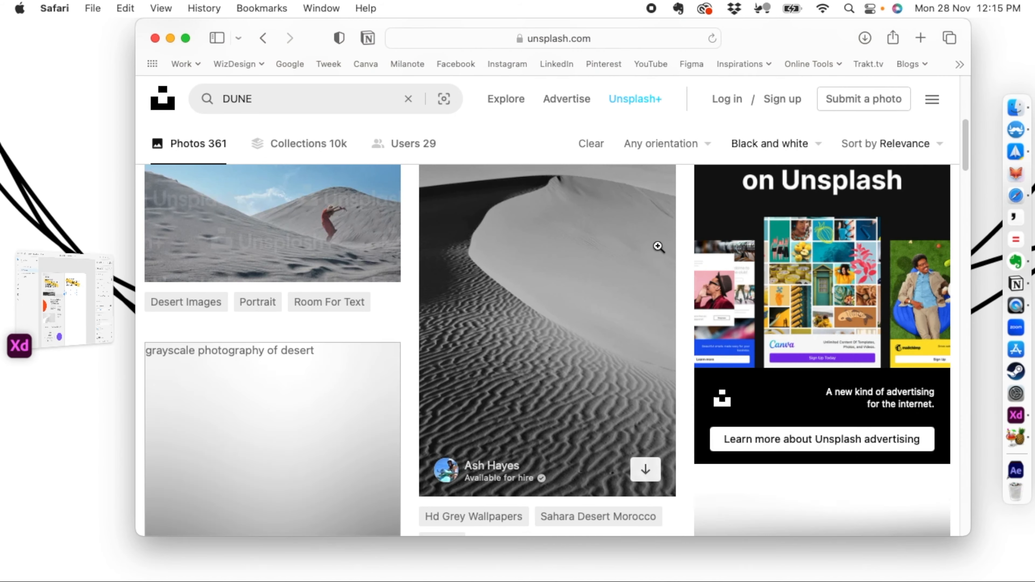
scroll(657, 247, down, 10)
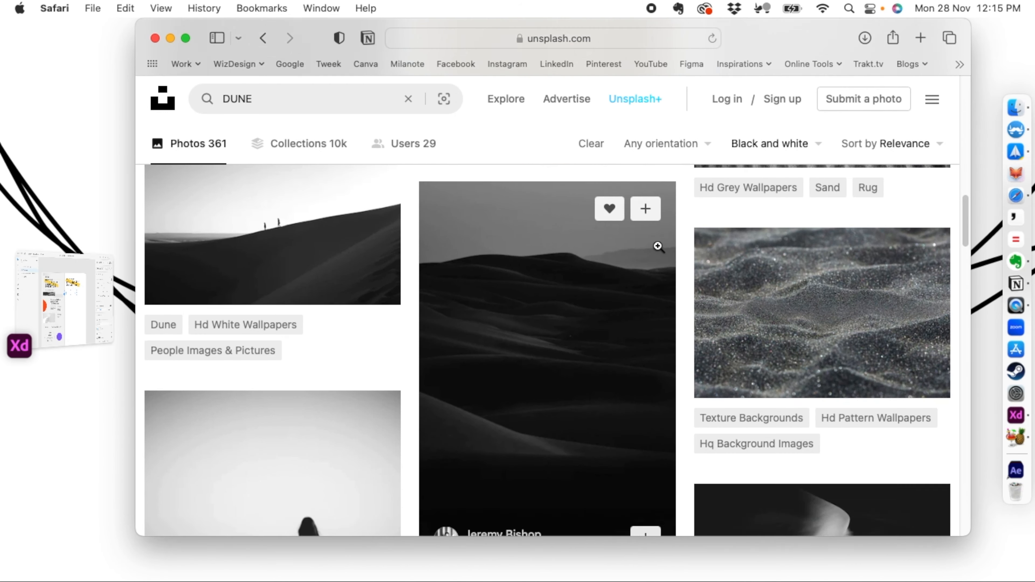
scroll(658, 246, down, 10)
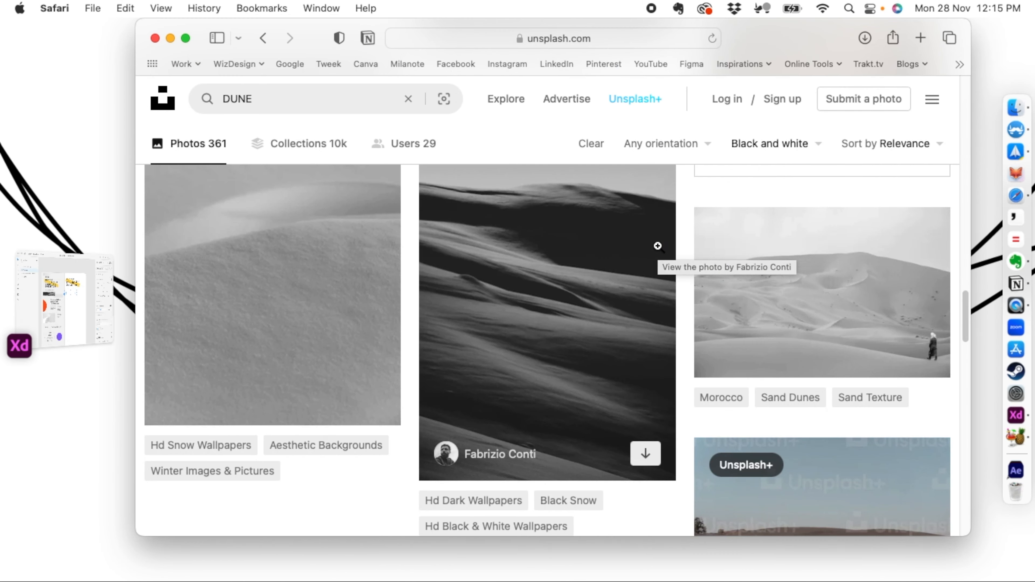
scroll(628, 269, up, 1)
click(594, 298)
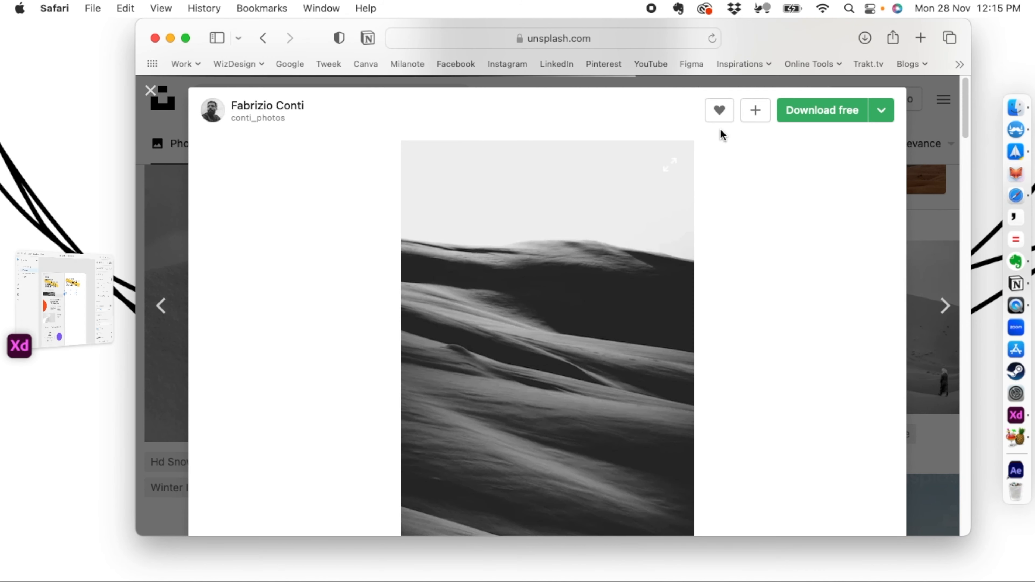
click(834, 116)
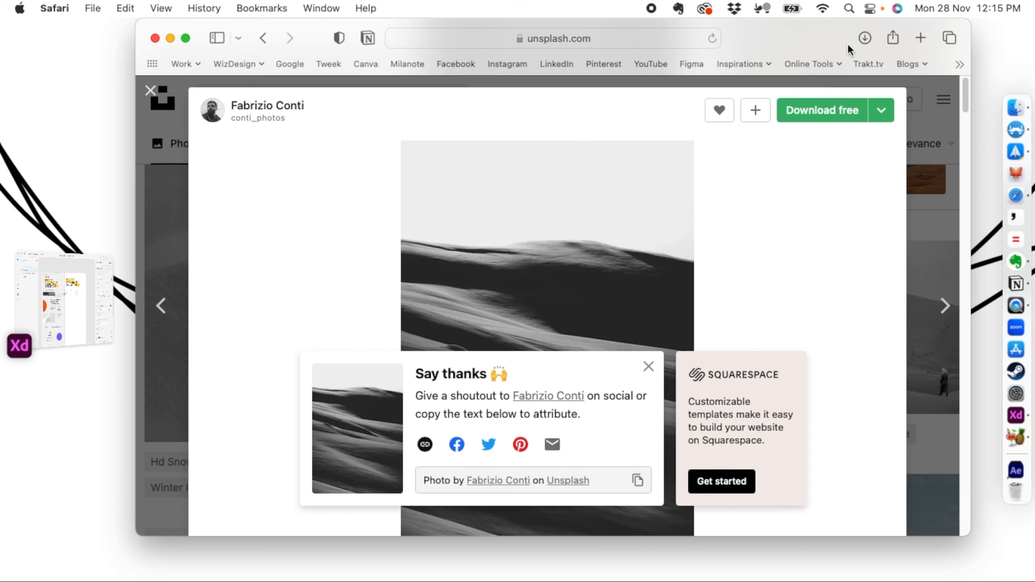
Place the dune photo from the Downloads folder into the rectangle below the headline in Adobe XD.
click(864, 37)
drag(796, 32, 804, 472)
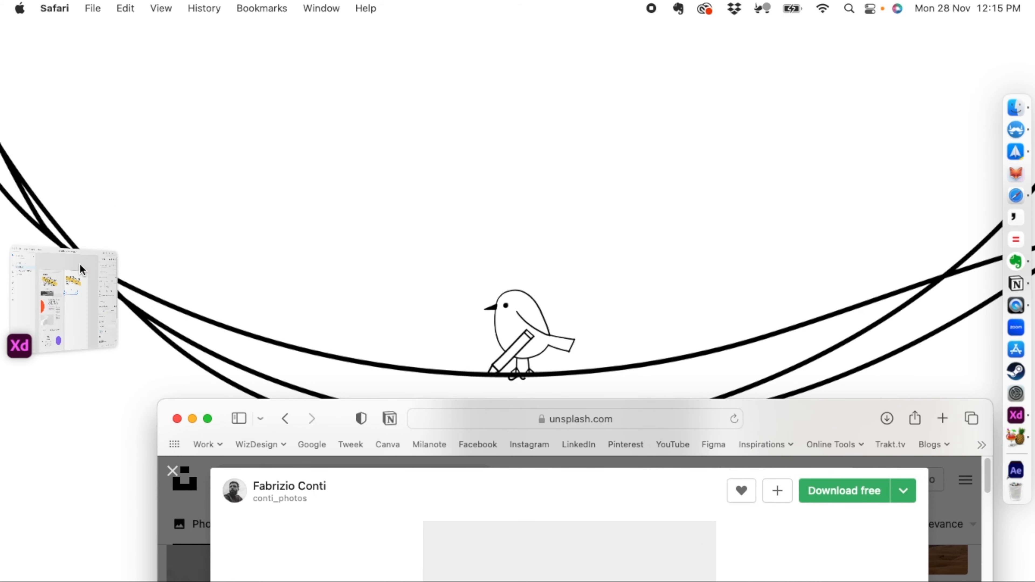
click(44, 322)
click(1015, 108)
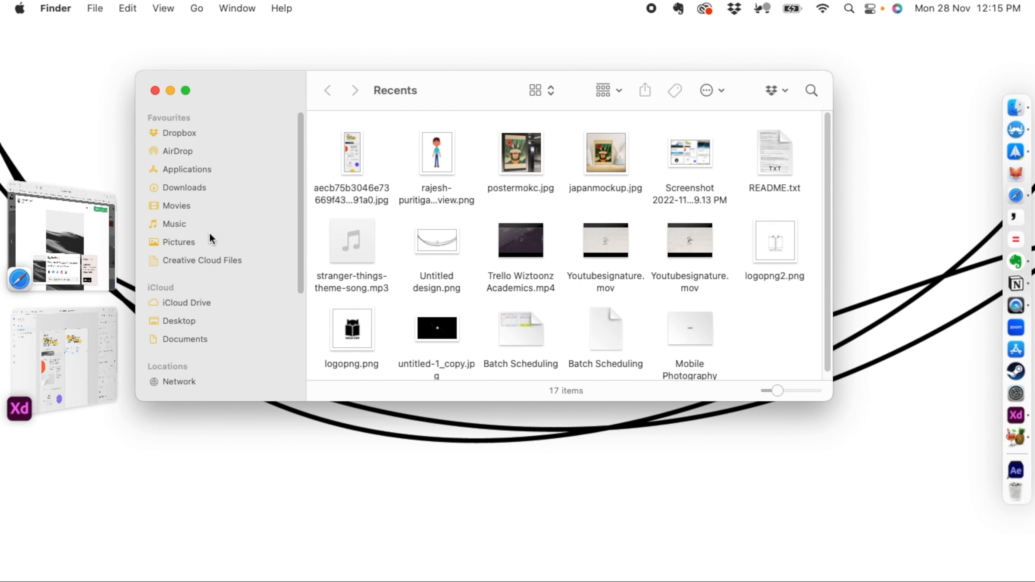
click(183, 187)
drag(605, 149, 590, 254)
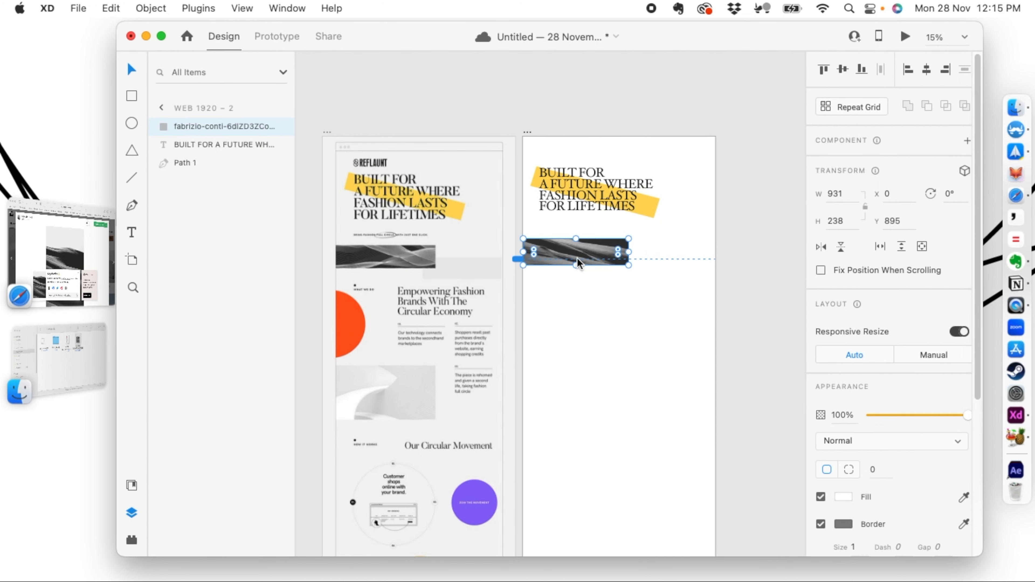
key(Escape)
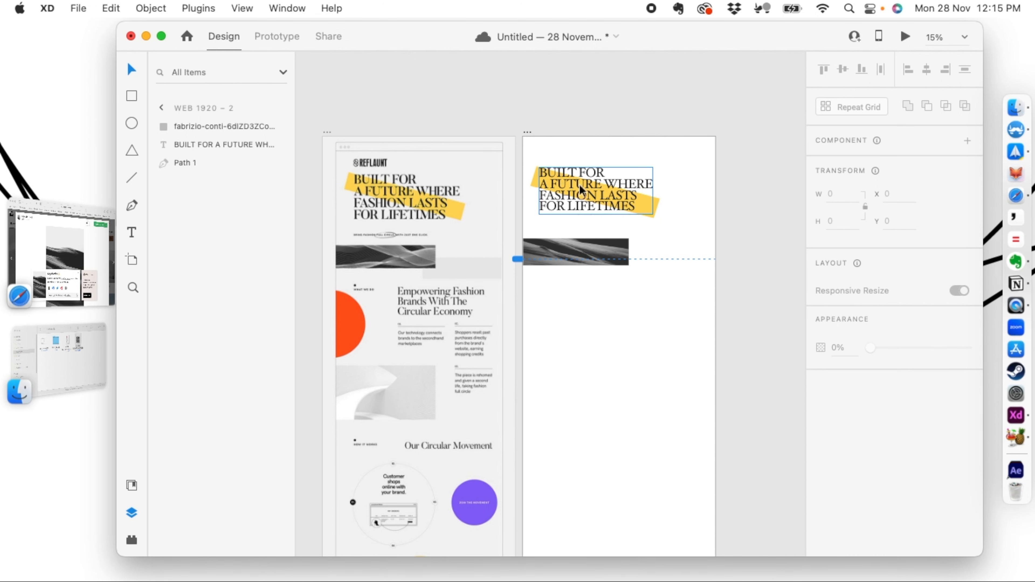
Draw a circle about 643 px wide below the photo at the artboard's left edge and fill it with the reference's orange.
click(131, 121)
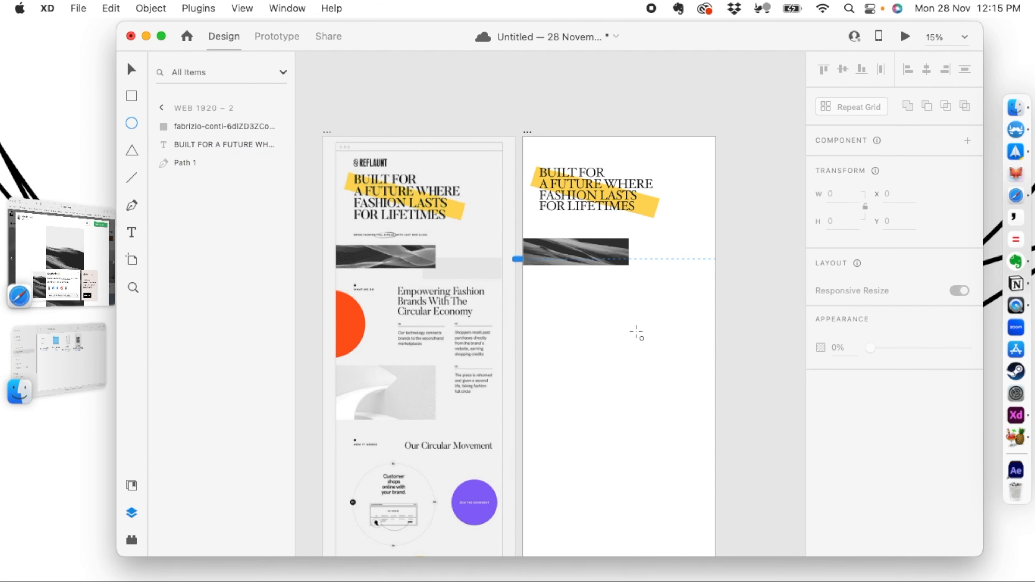
drag(523, 284, 597, 400)
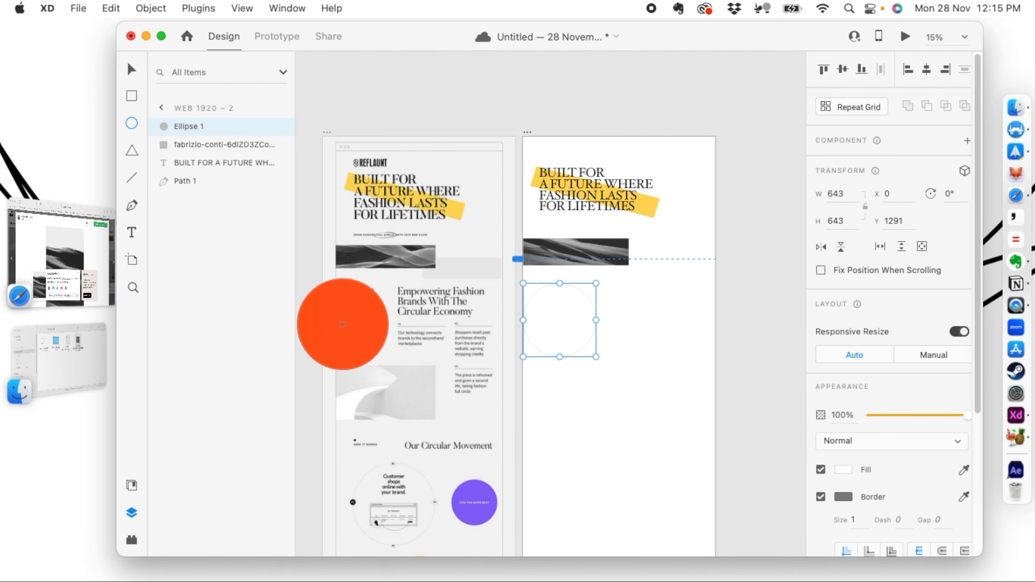
click(342, 324)
Move the orange circle left so that part of it hangs over the artboard's left edge.
click(136, 72)
drag(538, 326, 522, 329)
click(723, 253)
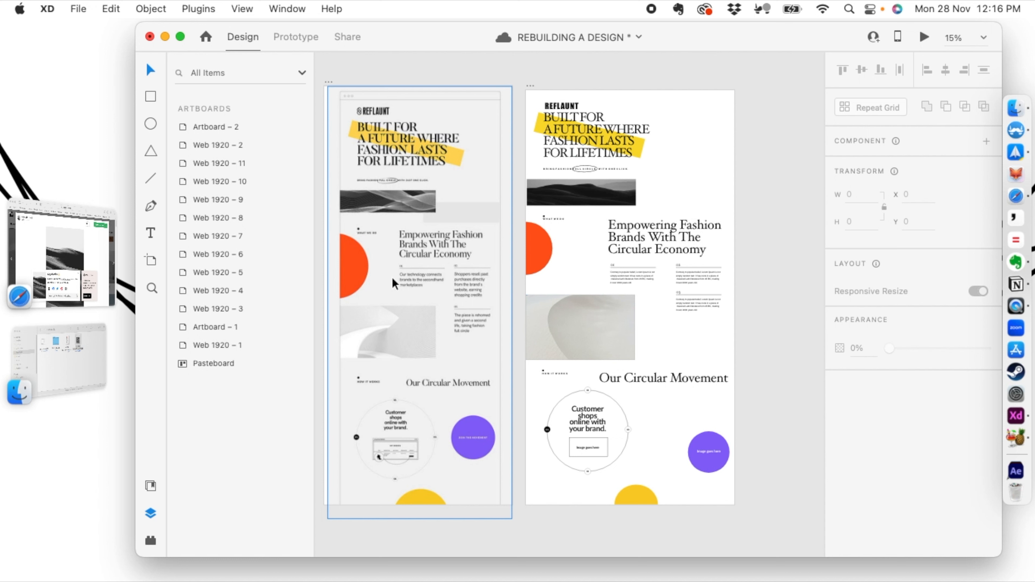
Scale the "Our Circular Movement" heading down to size 98, align its right edge with the text column above, and save.
click(648, 379)
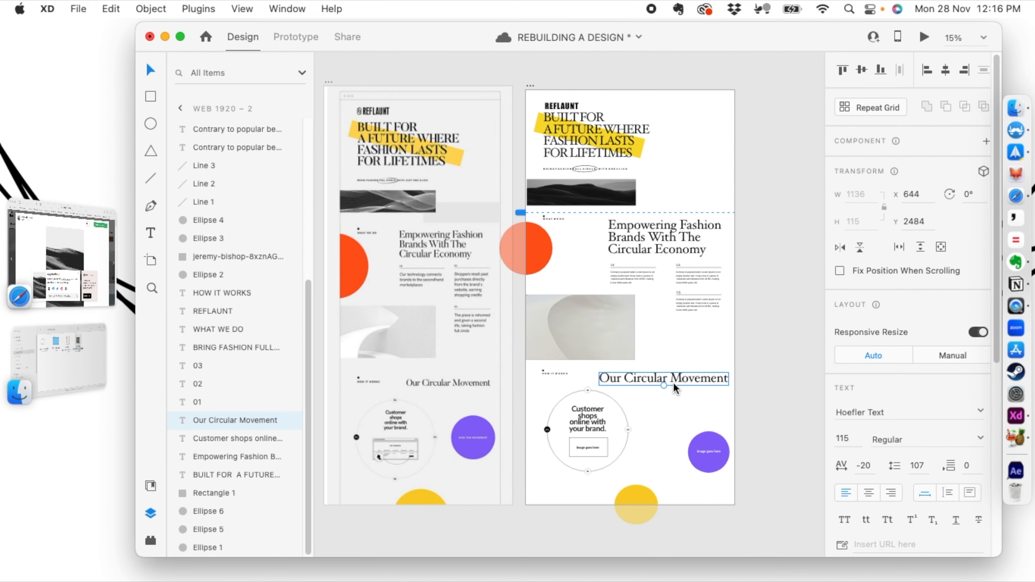
drag(664, 385, 668, 381)
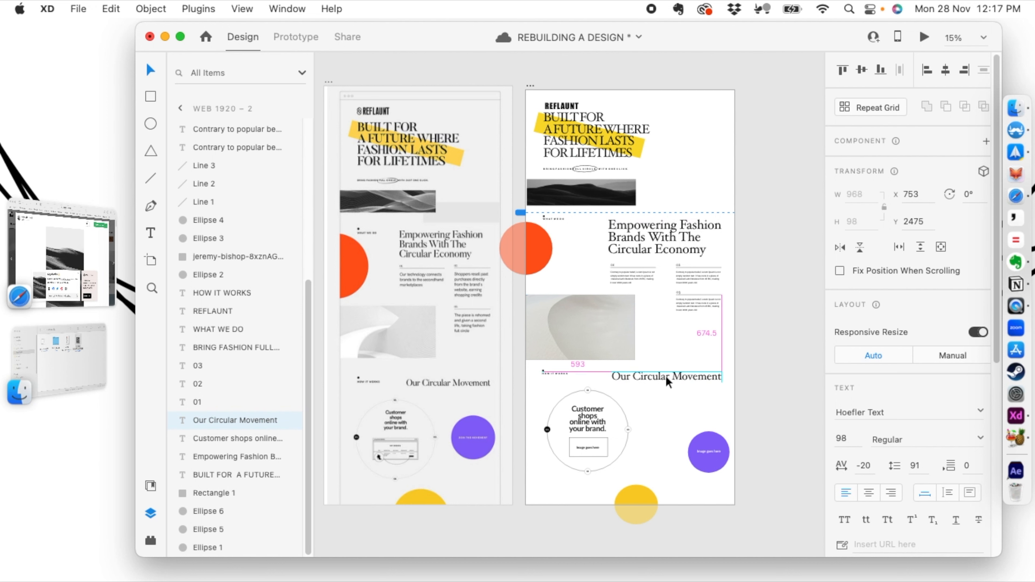
click(744, 330)
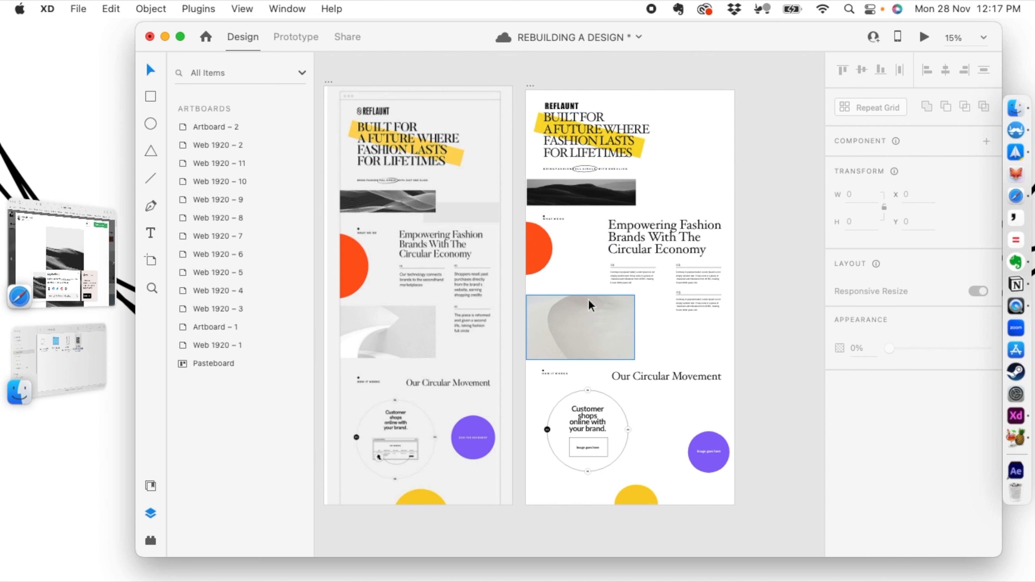
key(super+s)
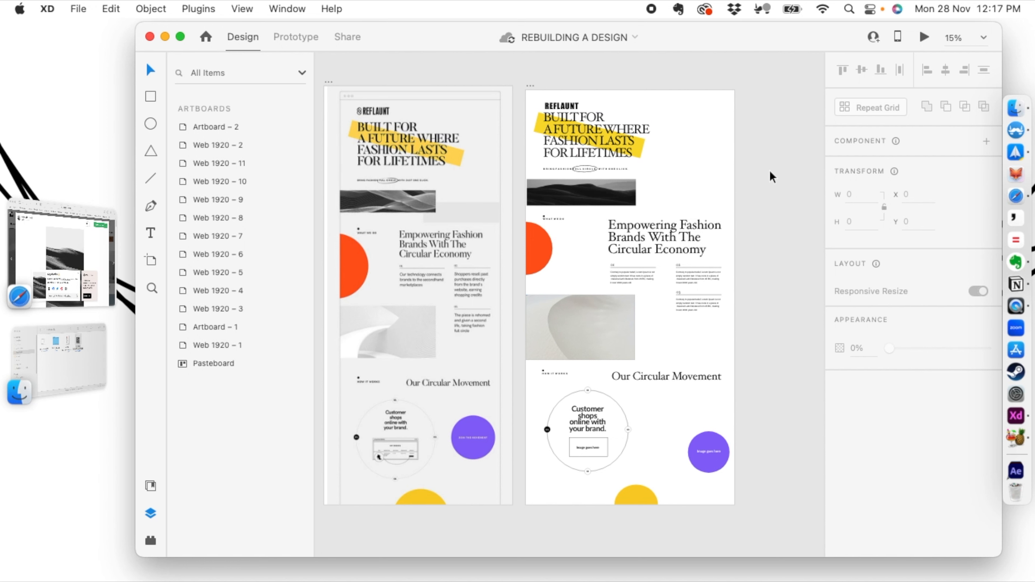
Duplicate the finished artboard Web 1920 – 2 beside the original.
drag(769, 169, 629, 178)
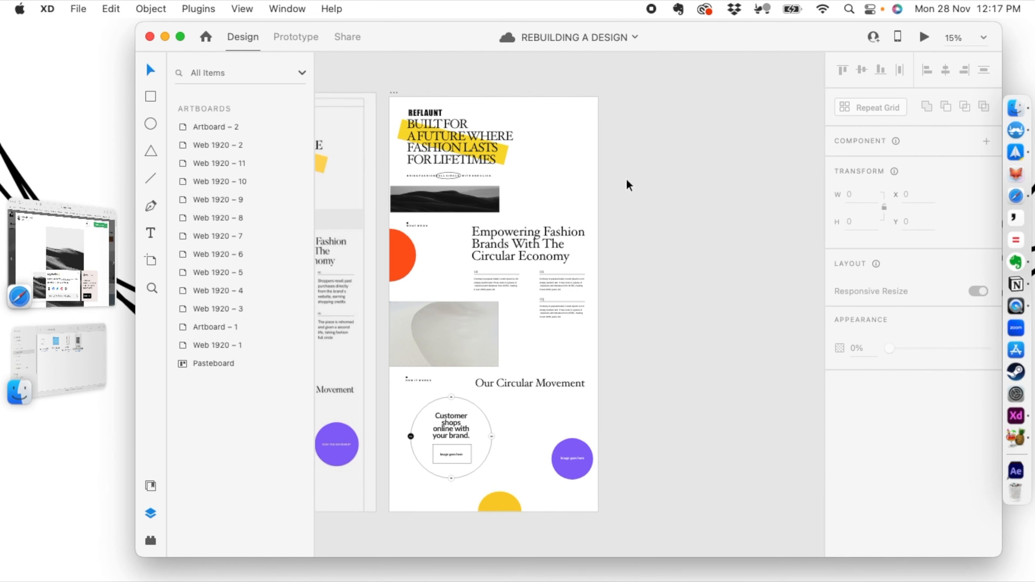
click(393, 93)
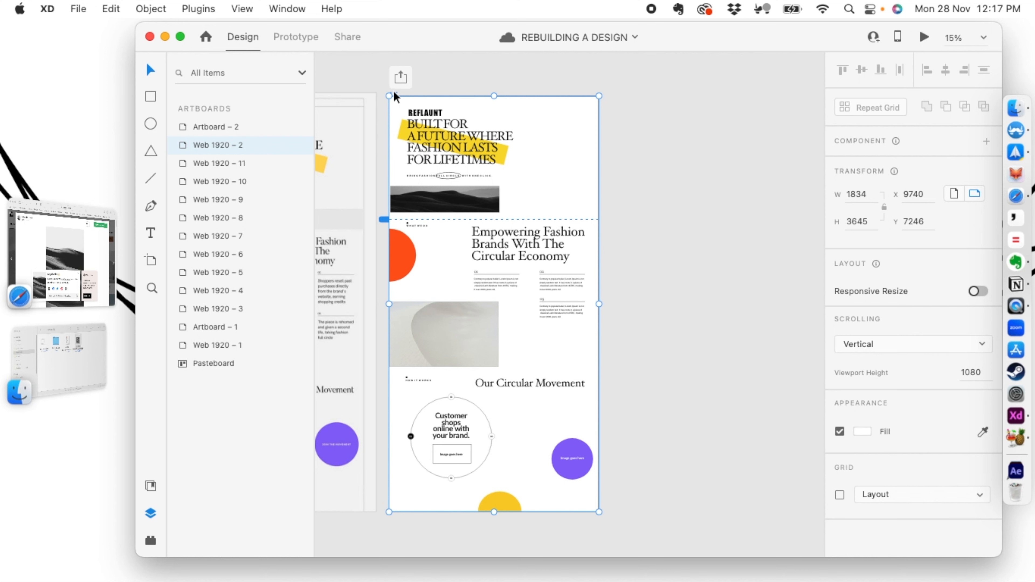
key(super+d)
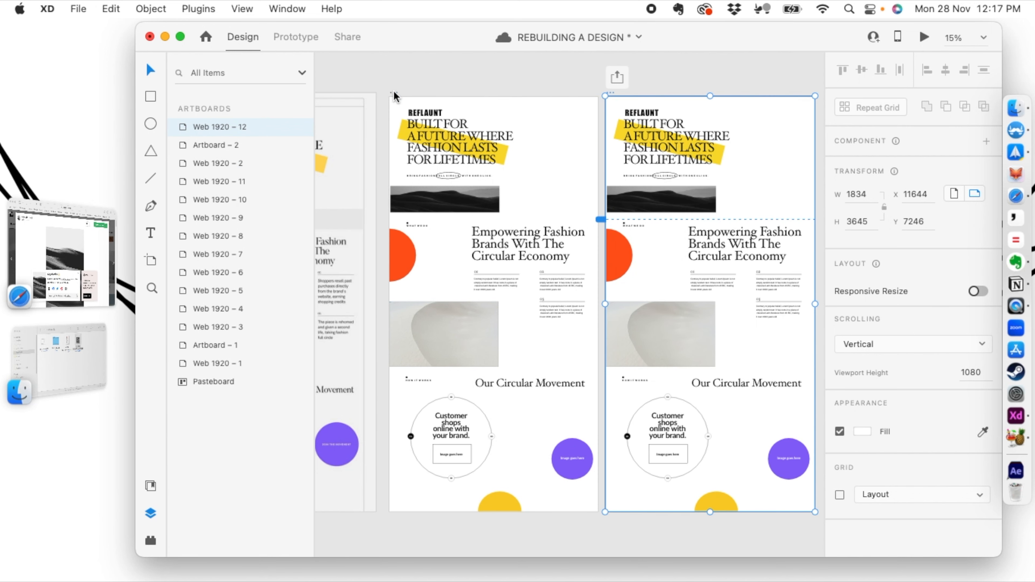
scroll(505, 215, right, 5)
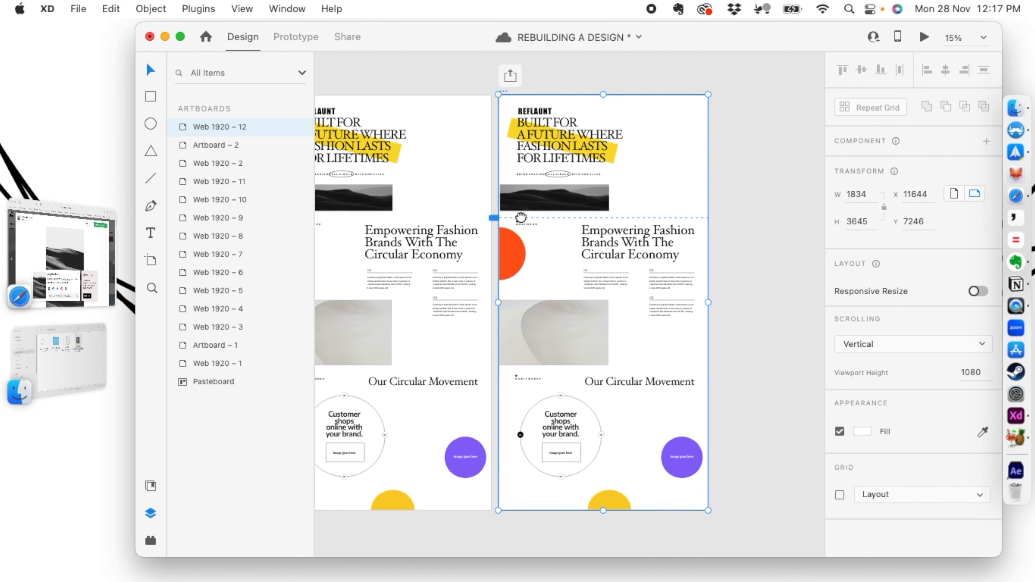
Change the duplicated artboard's "BUILT FOR A FUTURE" headline to title case and save the document.
click(539, 146)
scroll(542, 147, up, 5)
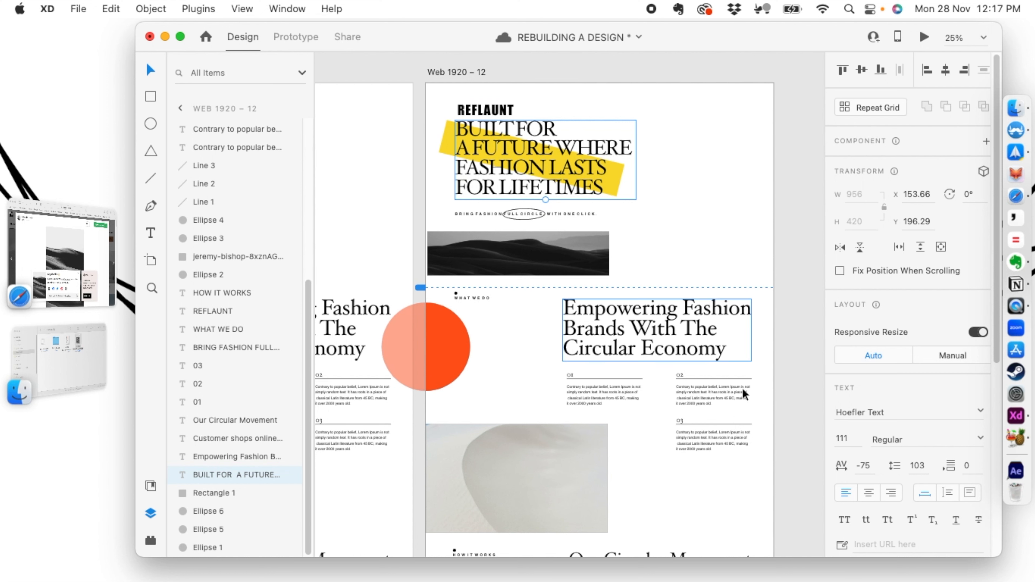
scroll(871, 394, down, 2)
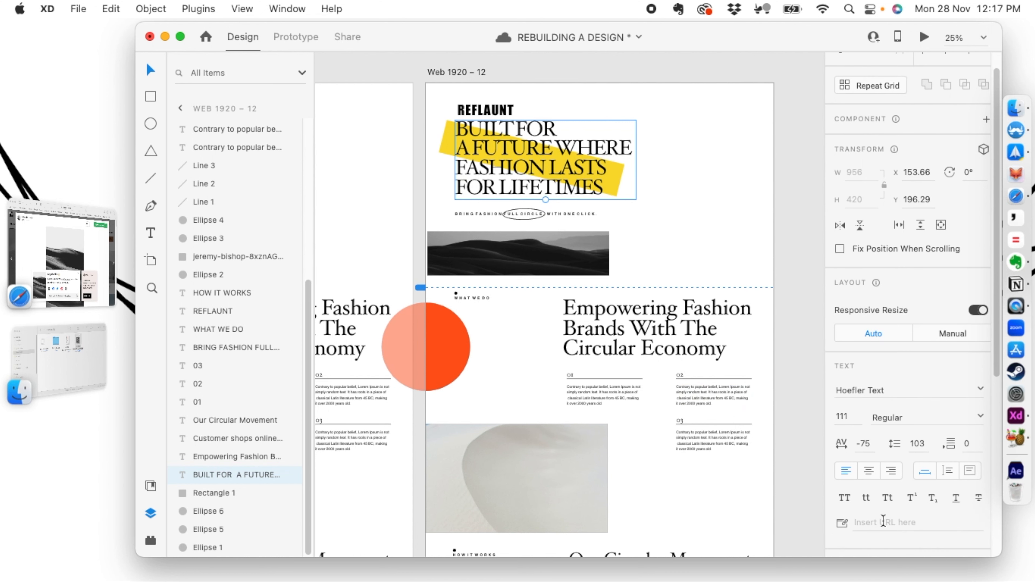
click(887, 504)
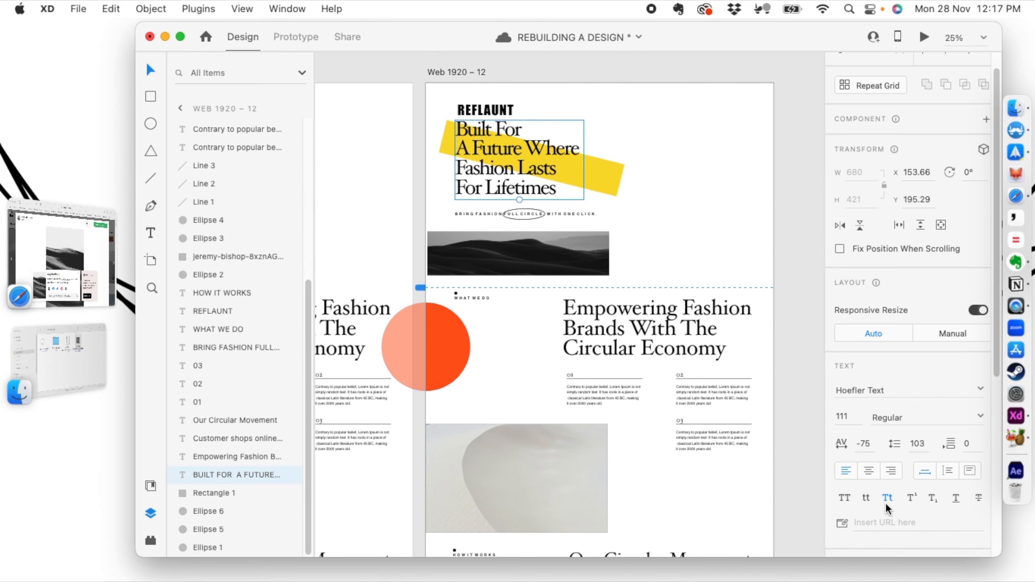
drag(428, 377, 654, 381)
drag(592, 295, 358, 308)
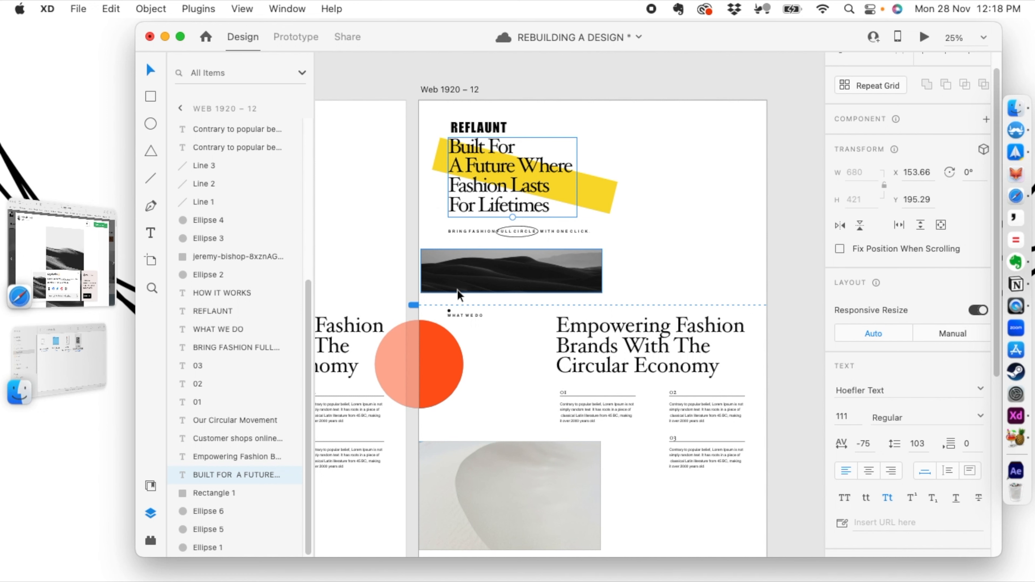
key(super+minus)
key(super+equal)
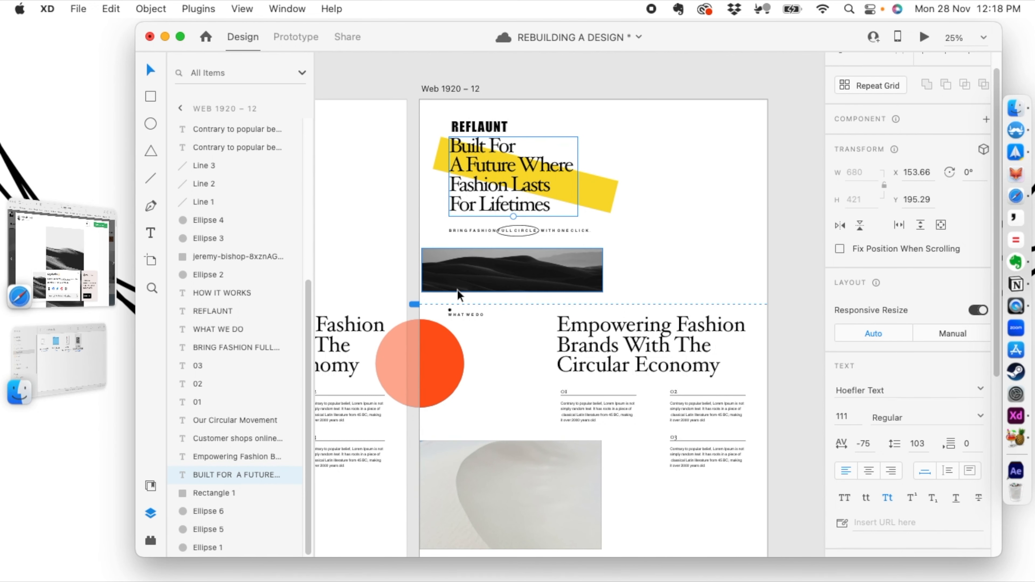
key(super+s)
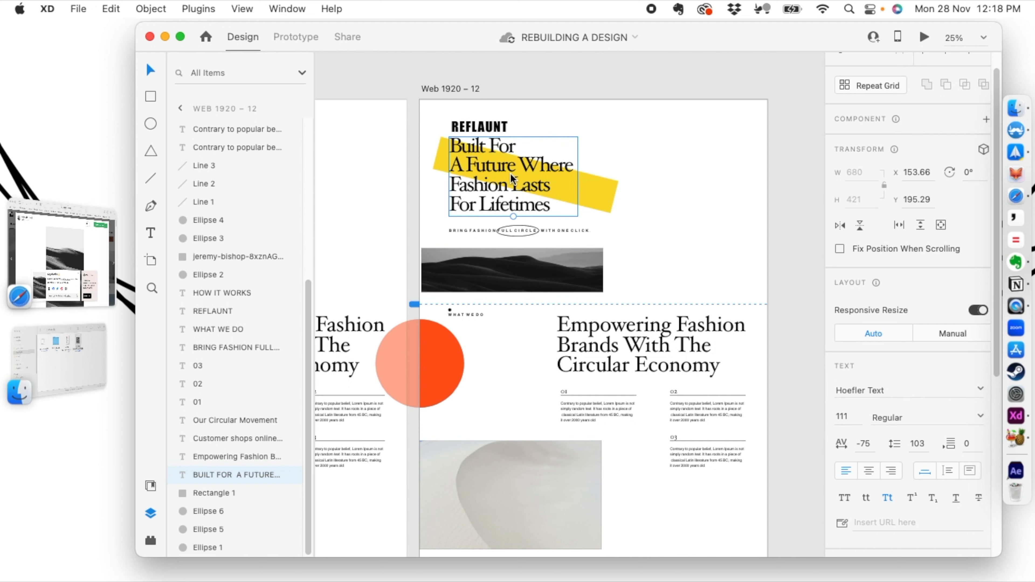
Try the Lato font on the duplicated artboard's headline.
click(981, 391)
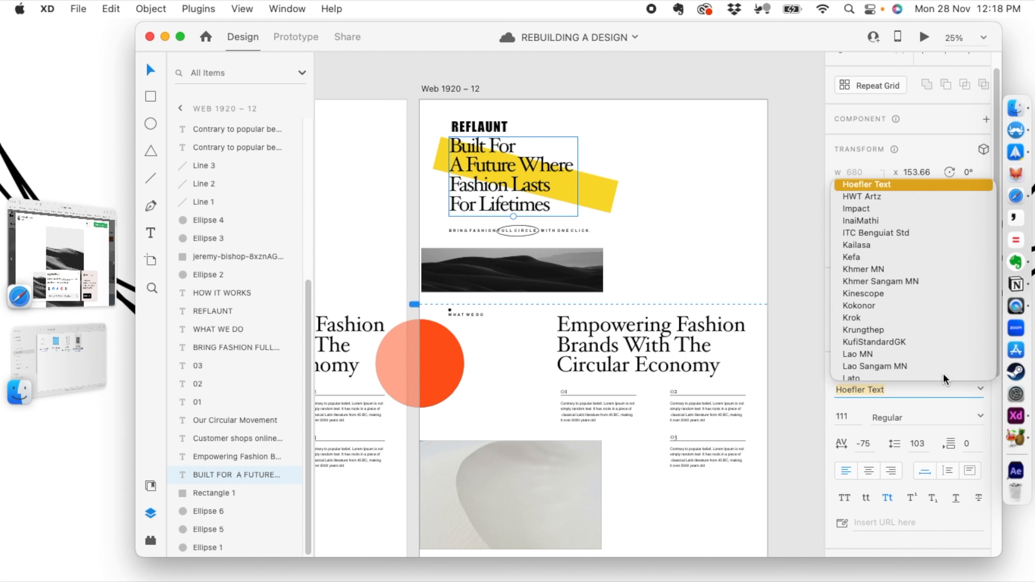
scroll(876, 266, down, 3)
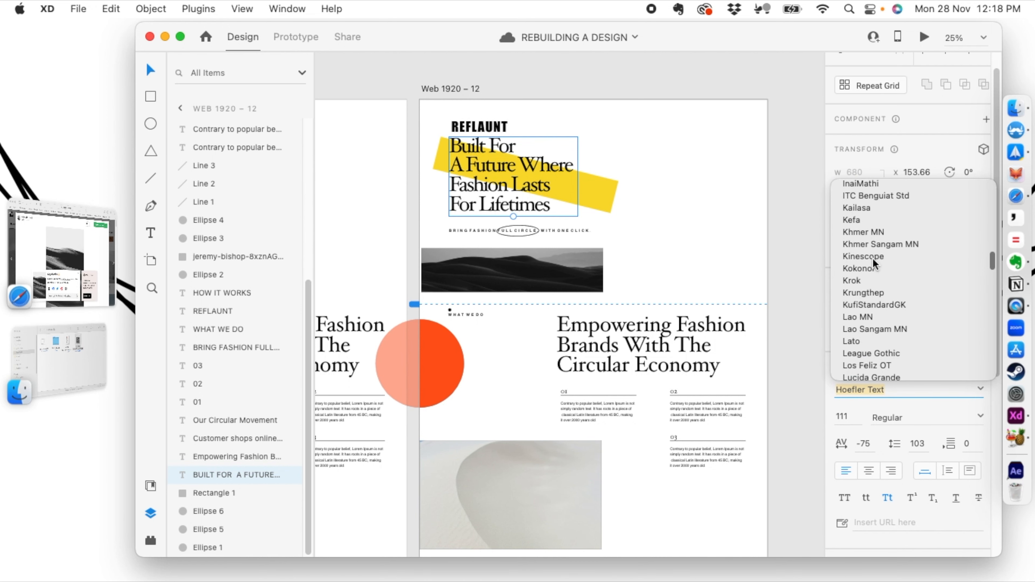
click(864, 337)
scroll(863, 333, down, 1)
drag(415, 298, 728, 312)
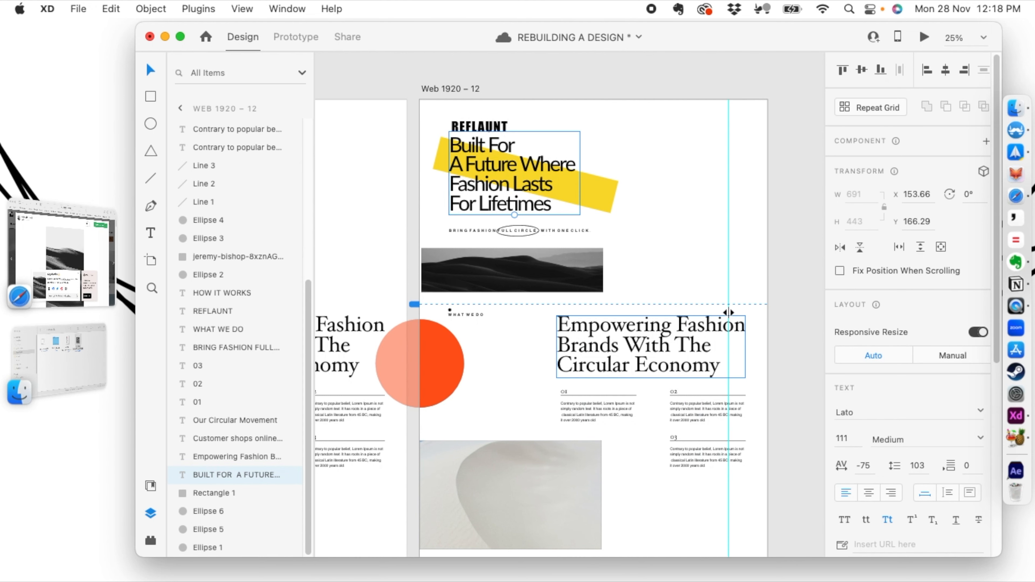
key(super+z)
mouse_move(406, 240)
mouse_down()
mouse_move(522, 238)
mouse_move(707, 293)
mouse_move(396, 223)
mouse_up()
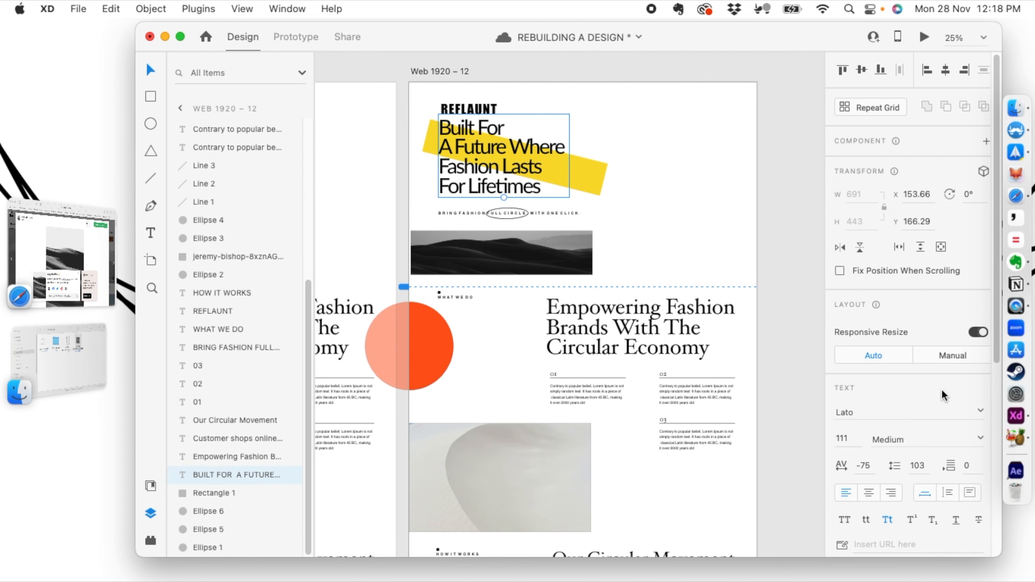
Set the font of the duplicated artboard's headline to Montserrat.
click(982, 440)
click(982, 442)
click(983, 417)
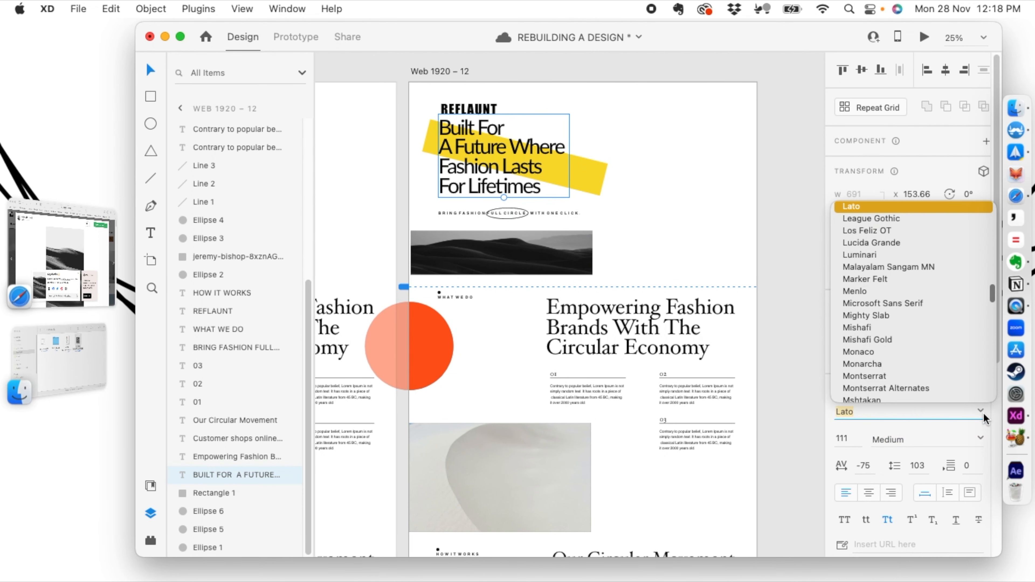
click(880, 376)
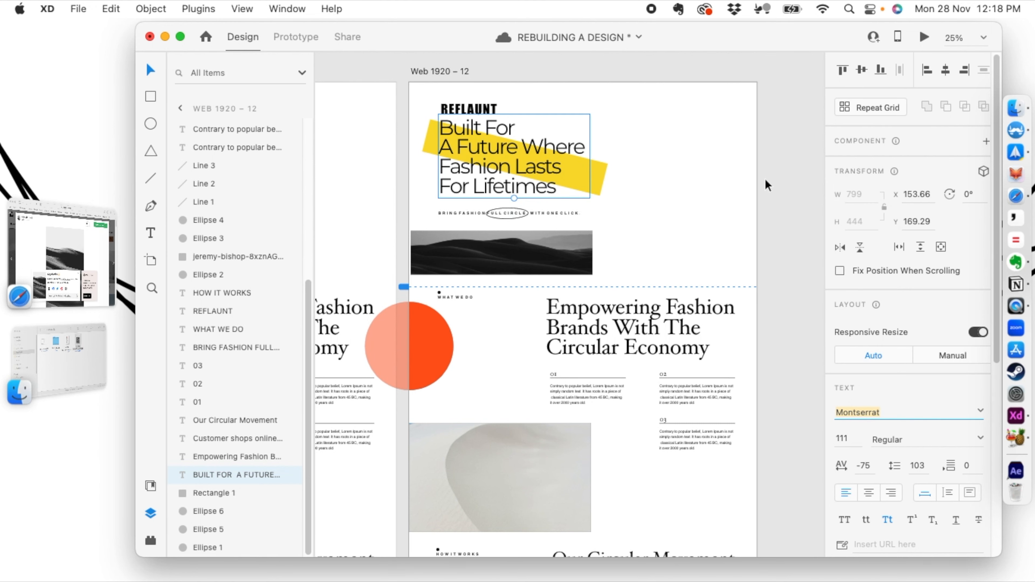
Duplicate the Montserrat headline on Web 1920 – 12 and scale the copy to font size 25, just below the original.
click(778, 181)
scroll(778, 182, down, 5)
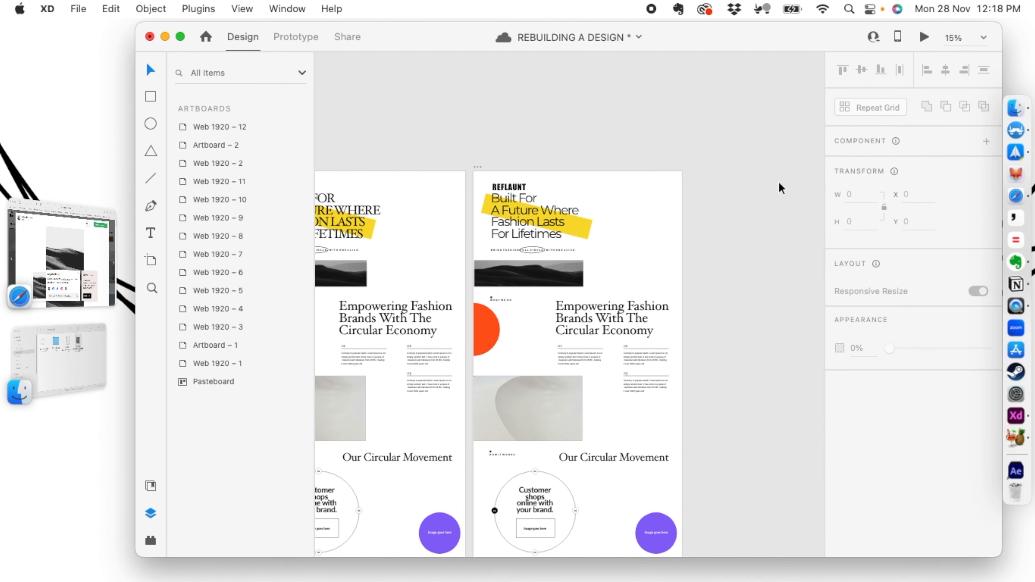
key(super+equal)
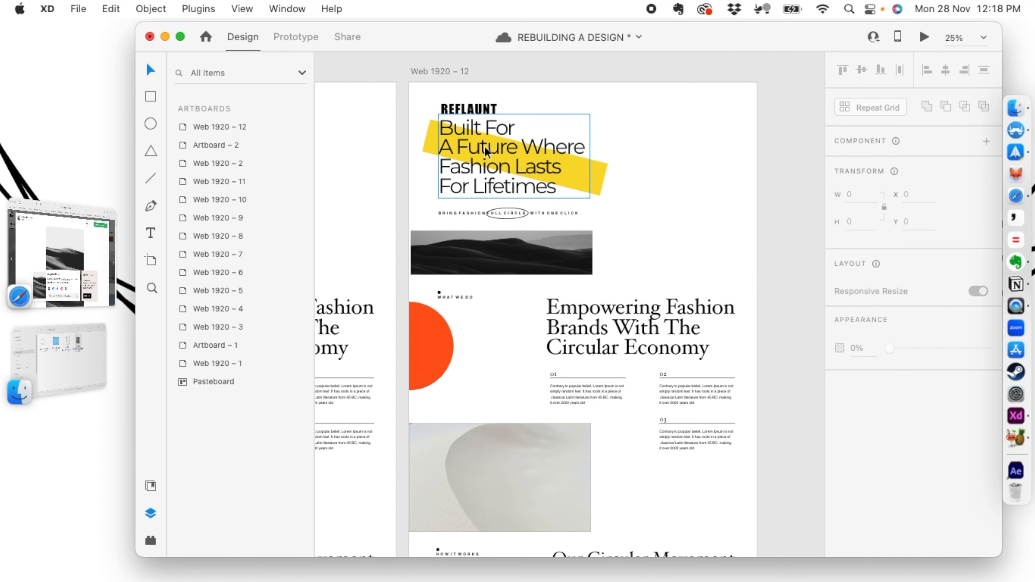
scroll(564, 169, down, 1)
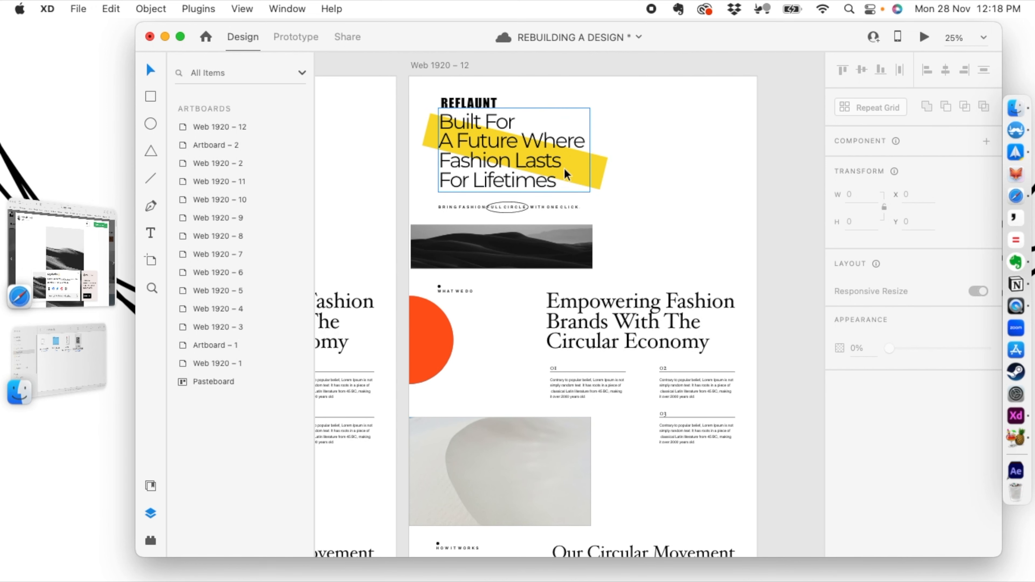
click(456, 206)
drag(416, 205, 462, 308)
key(super+equal)
click(484, 199)
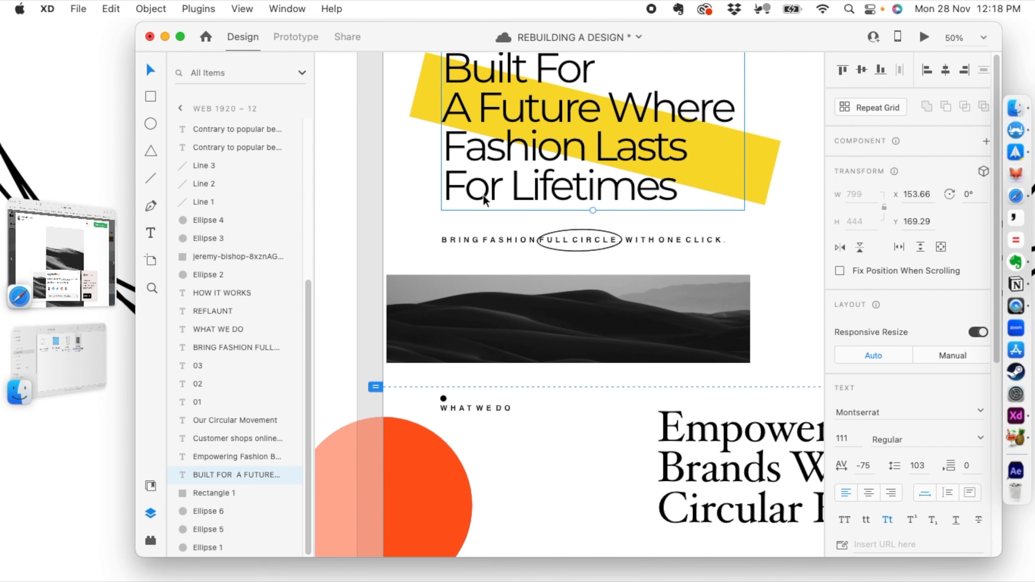
drag(484, 199, 486, 351)
drag(594, 363, 499, 225)
Replace the small headline copy's text with "Bring Fashion Full Circle With One Click.".
triple_click(499, 226)
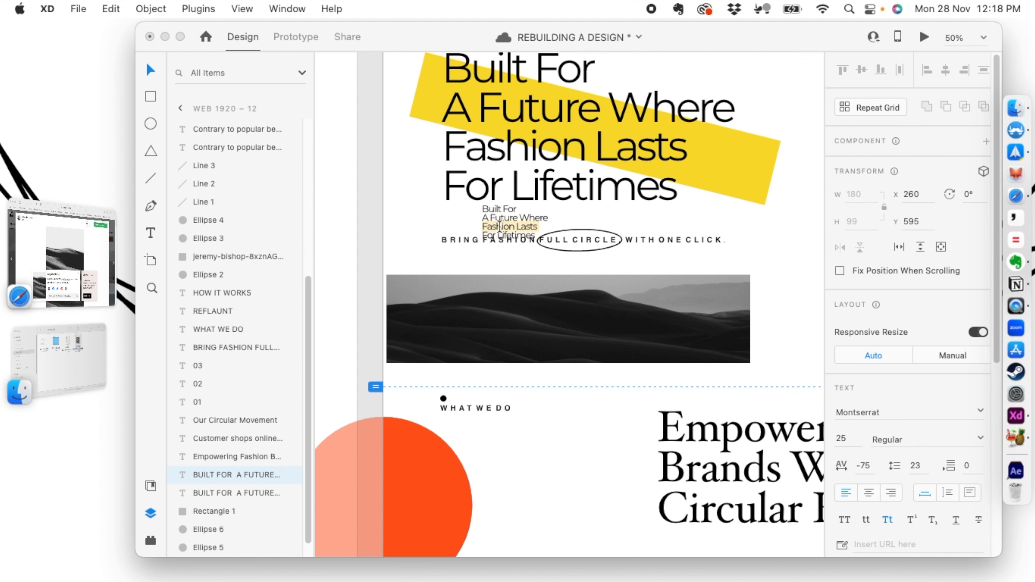
key(super+a)
text(Bring)
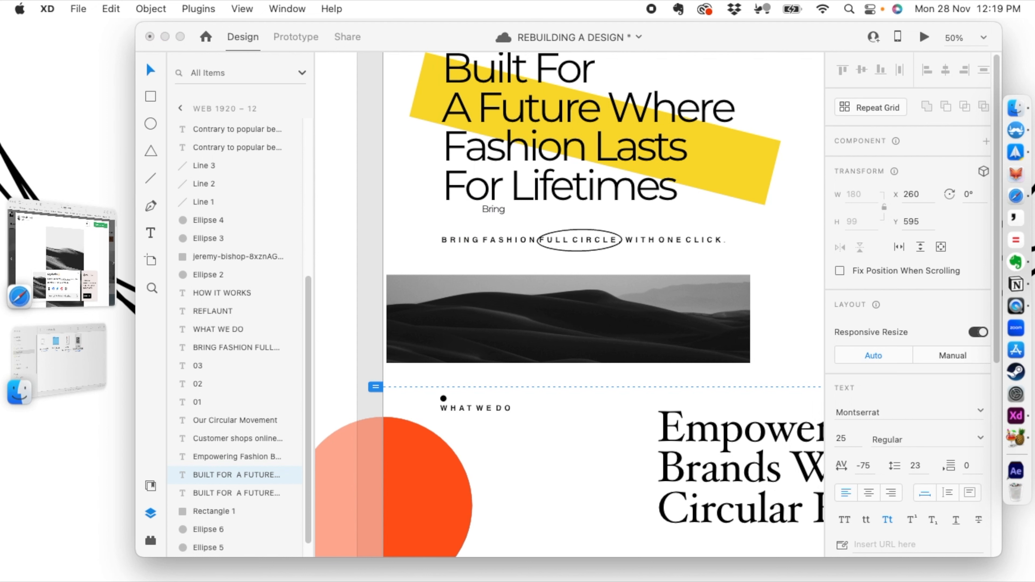
text( Fasg)
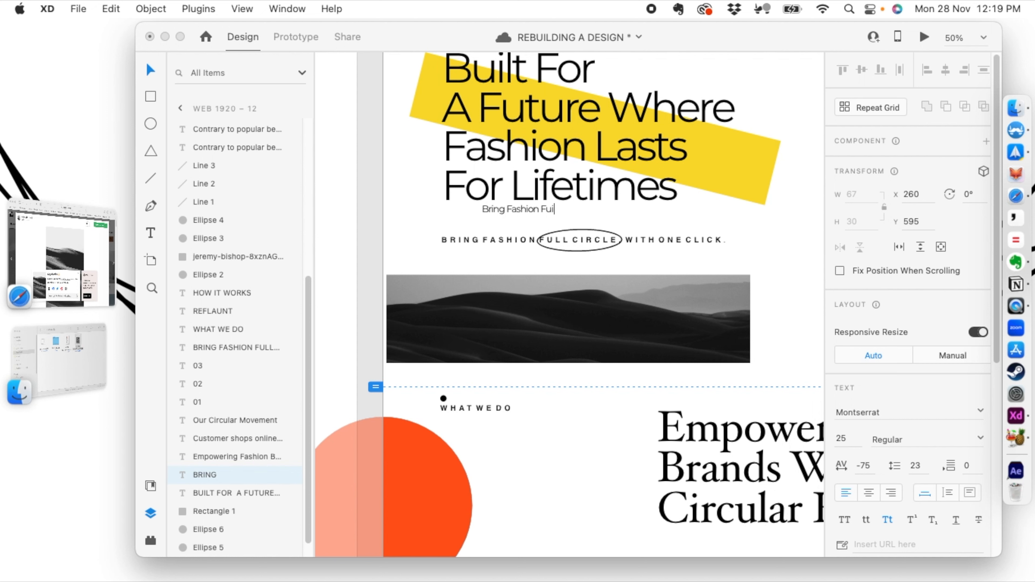
text(cle With One Click)
key(Escape)
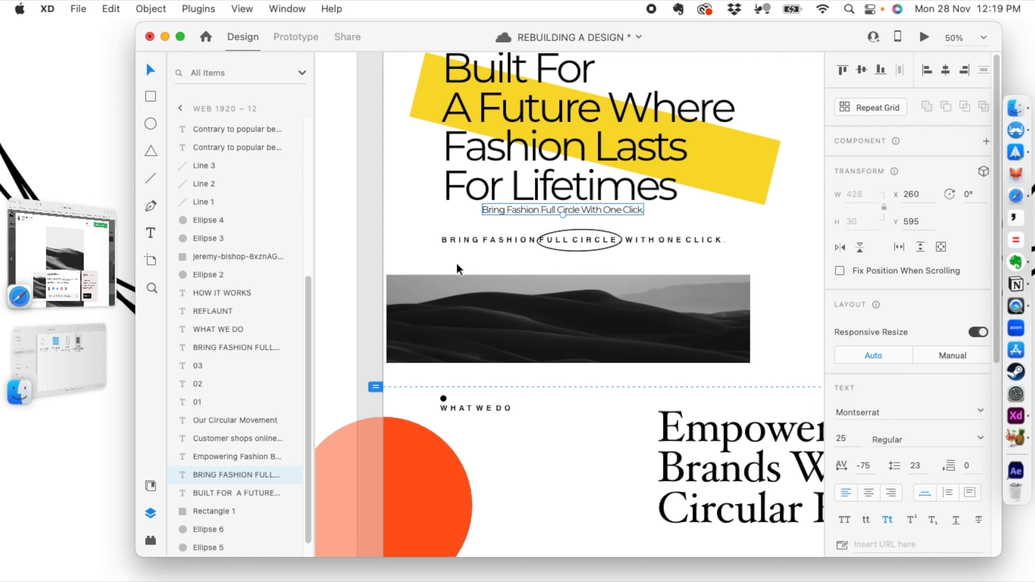
Delete the old letter-spaced tagline with its ellipse and move the new tagline into its place above the dune image.
click(469, 251)
drag(471, 249, 683, 238)
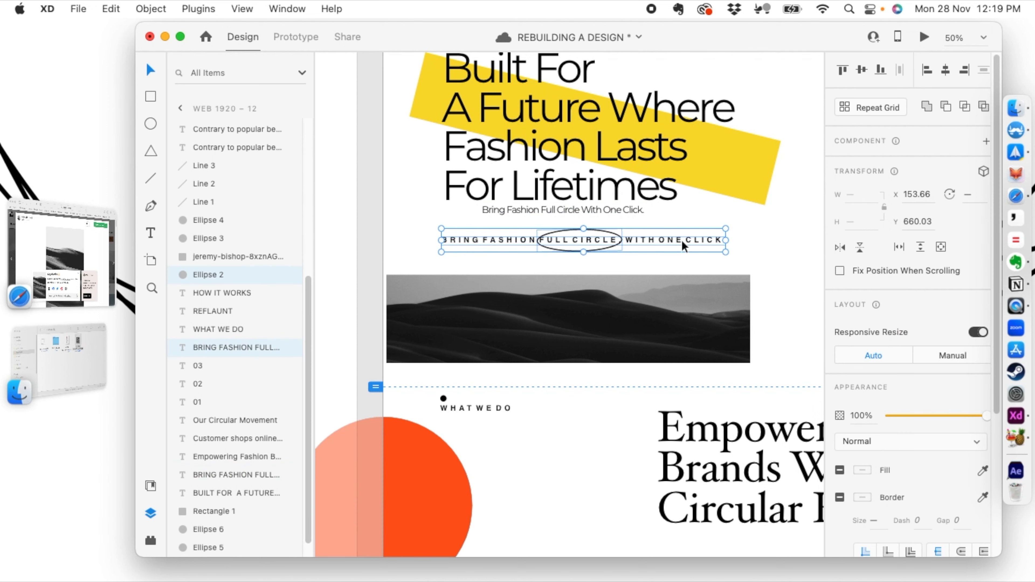
key(Delete)
drag(524, 211, 562, 233)
click(720, 233)
key(super+minus)
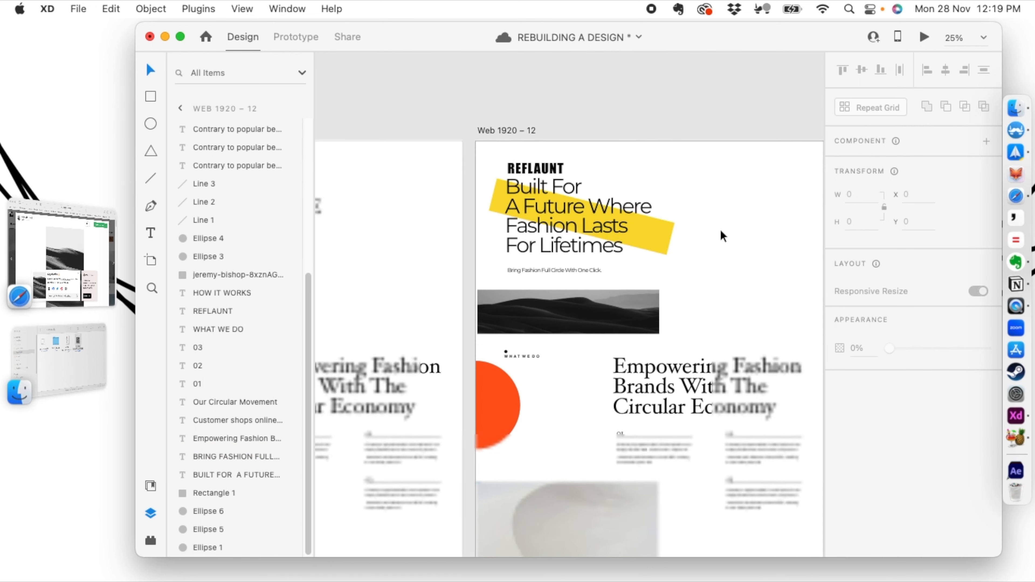
Delete the small black dot above the WHAT WE DO label on Web 1920 – 12.
drag(509, 291, 420, 224)
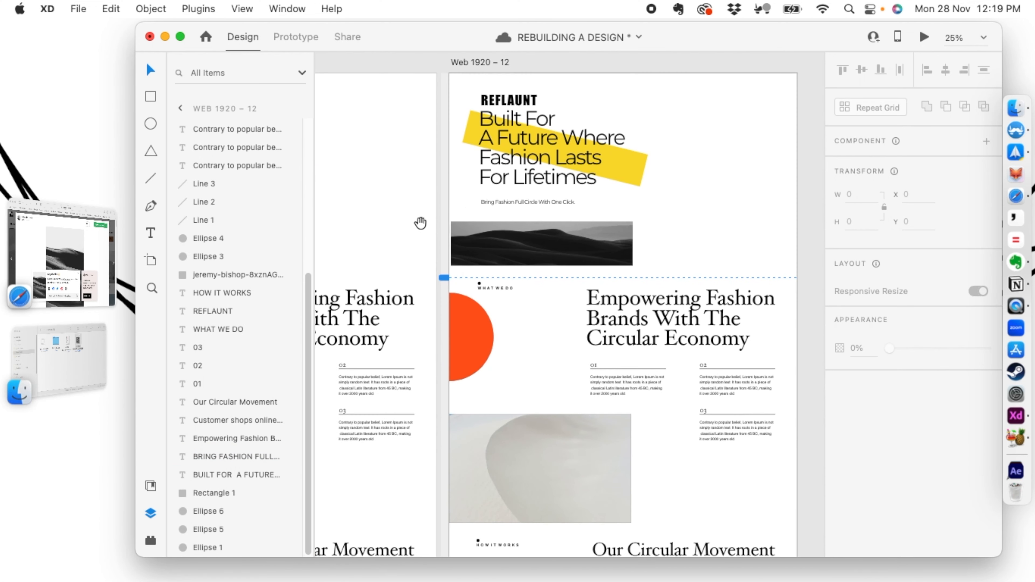
scroll(517, 245, down, 3)
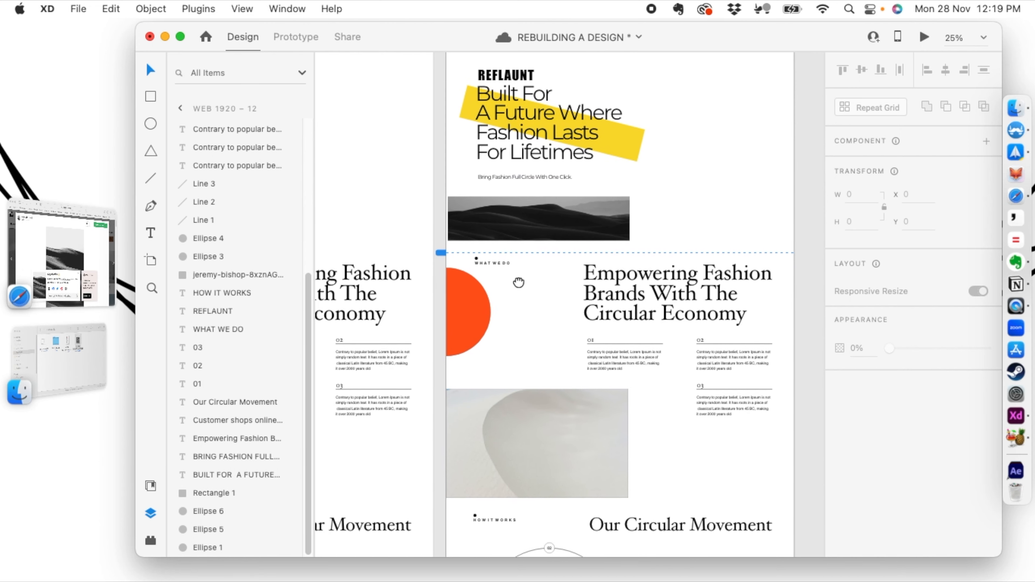
scroll(512, 268, up, 3)
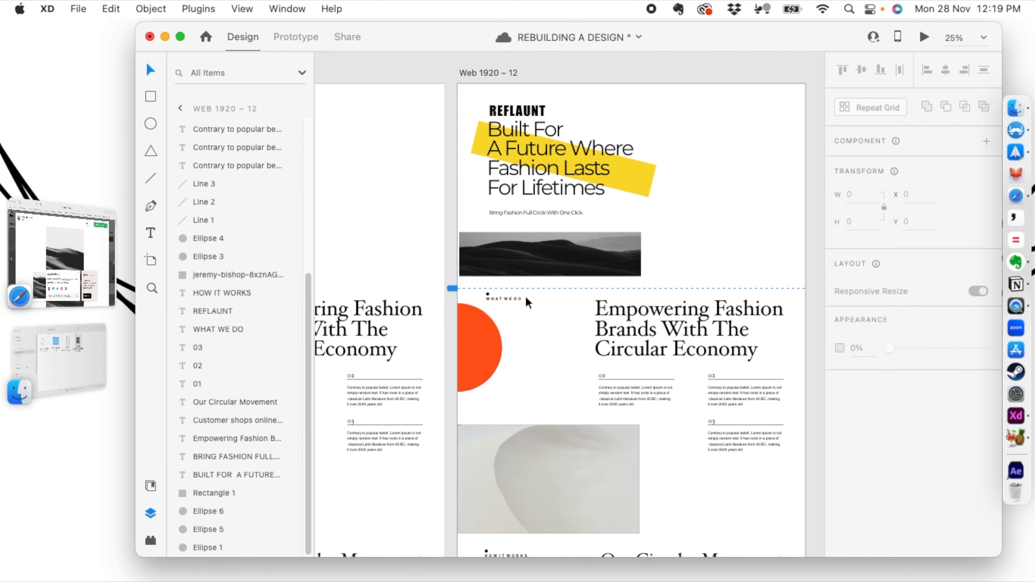
scroll(524, 297, up, 3)
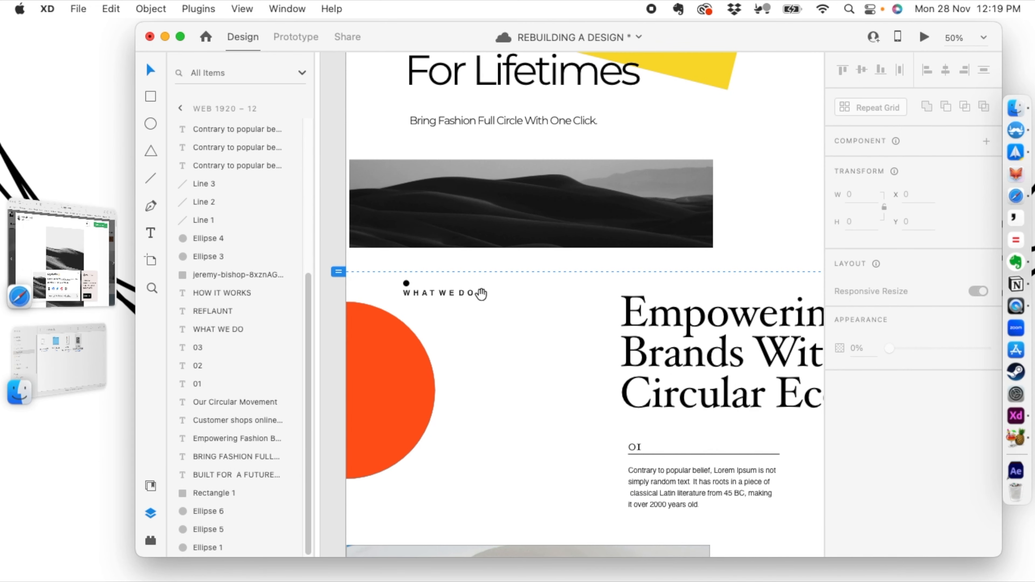
scroll(489, 293, up, 2)
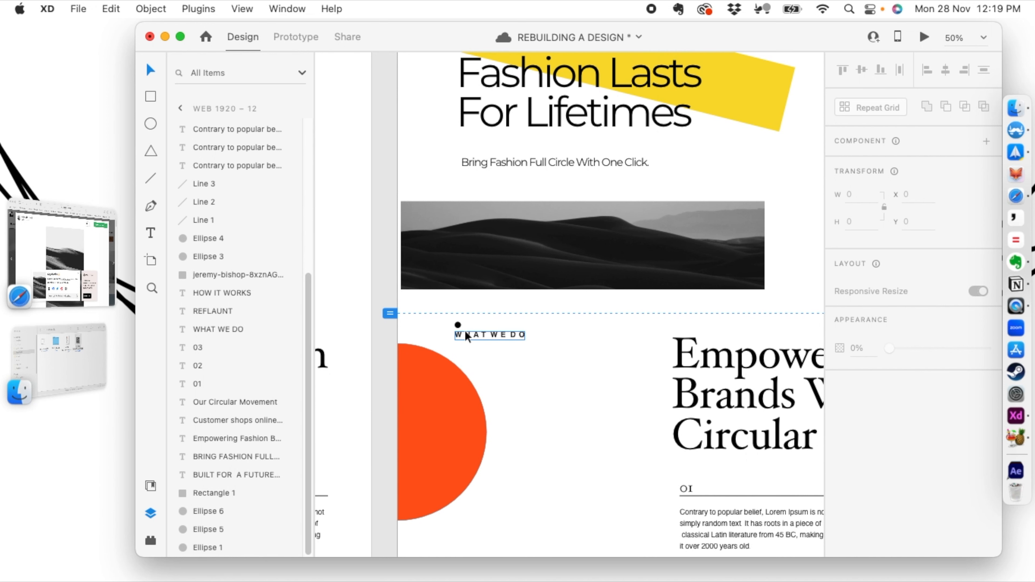
click(457, 325)
key(Delete)
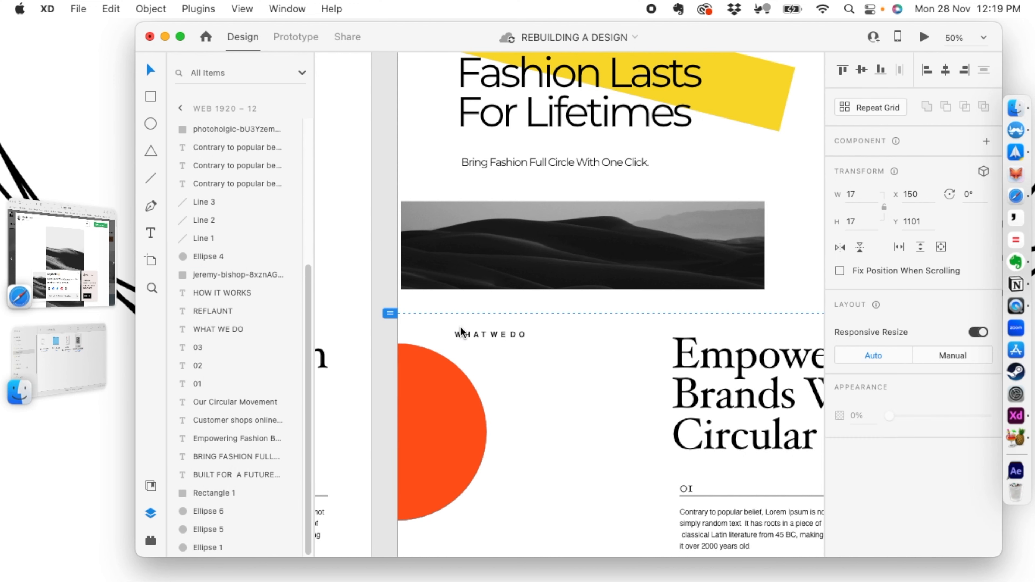
click(469, 335)
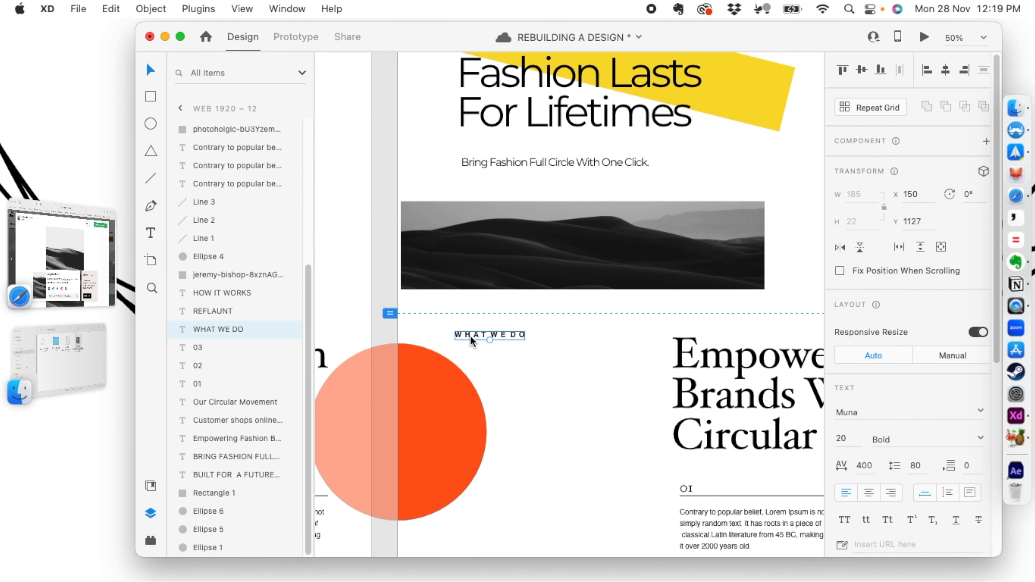
scroll(419, 235, left, 1)
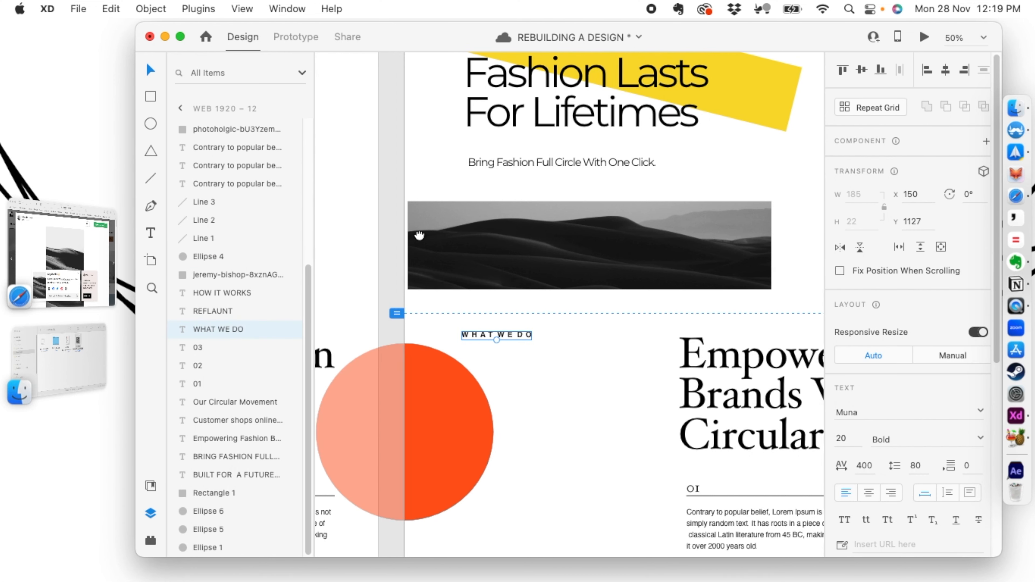
scroll(420, 236, down, 2)
scroll(420, 235, left, 2)
double_click(514, 292)
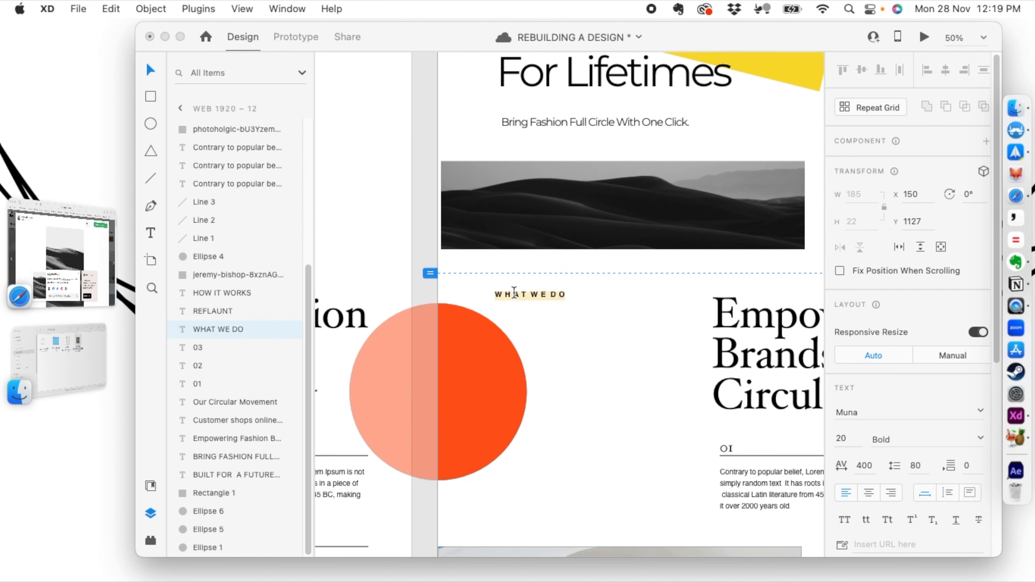
text(w)
click(528, 293)
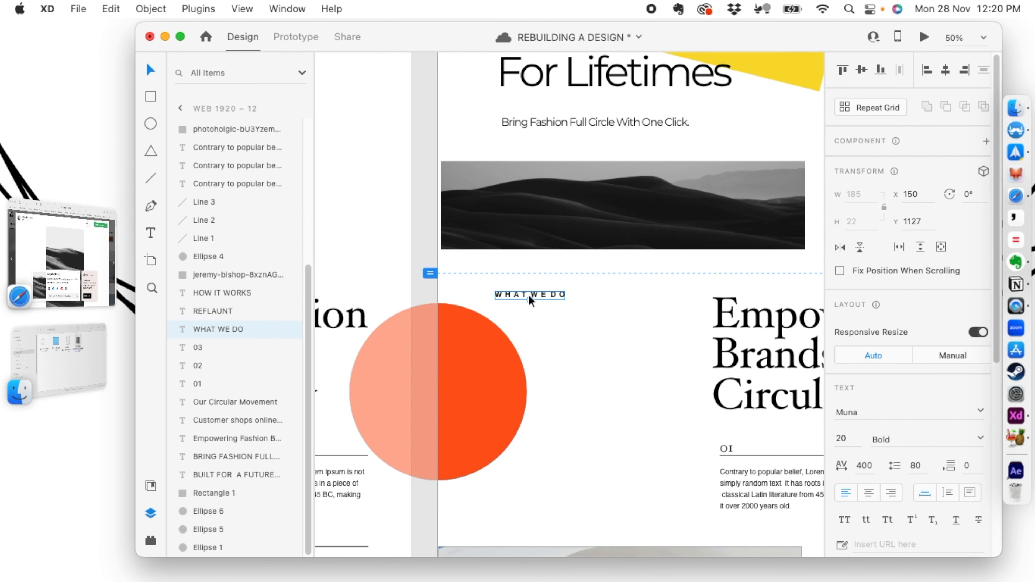
Set the WHAT WE DO label's font to Impact and its character spacing to 90.
scroll(675, 338, up, 5)
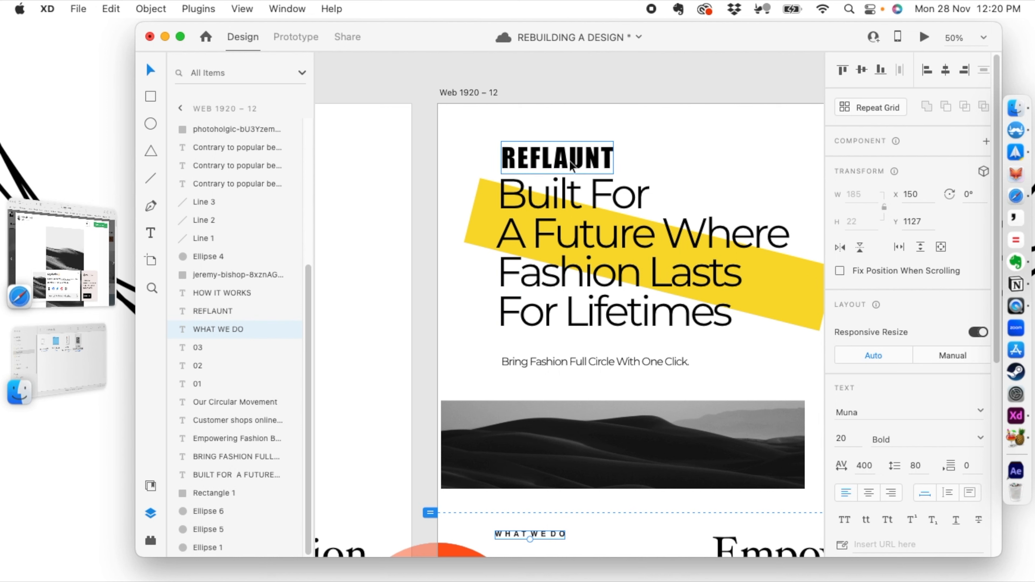
scroll(601, 338, down, 3)
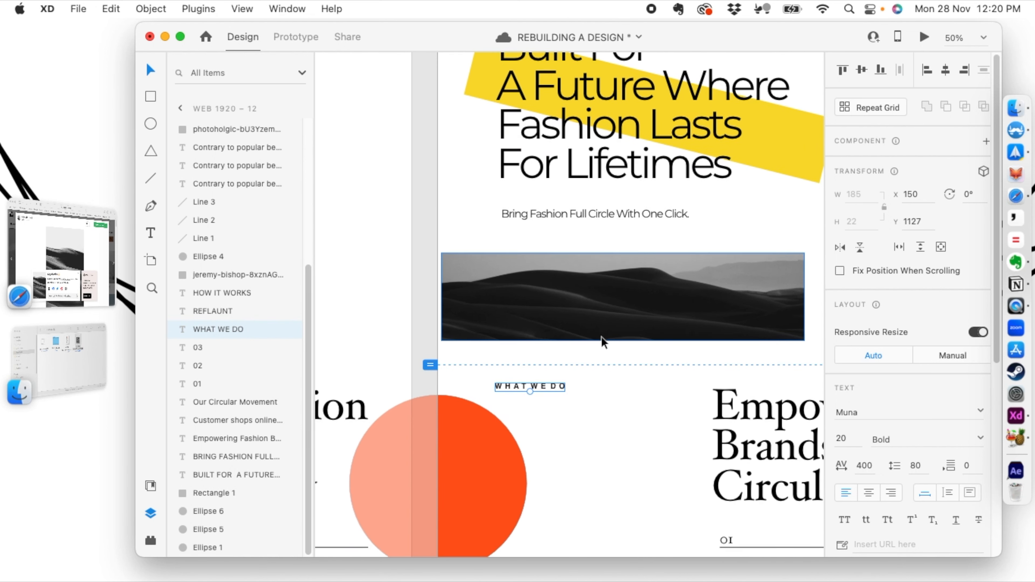
click(942, 412)
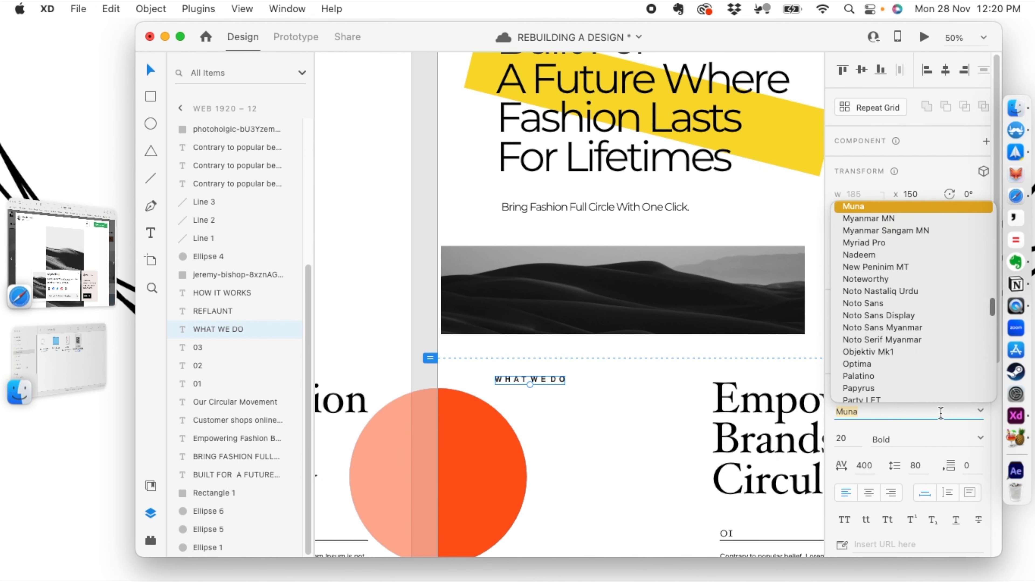
text(Impact)
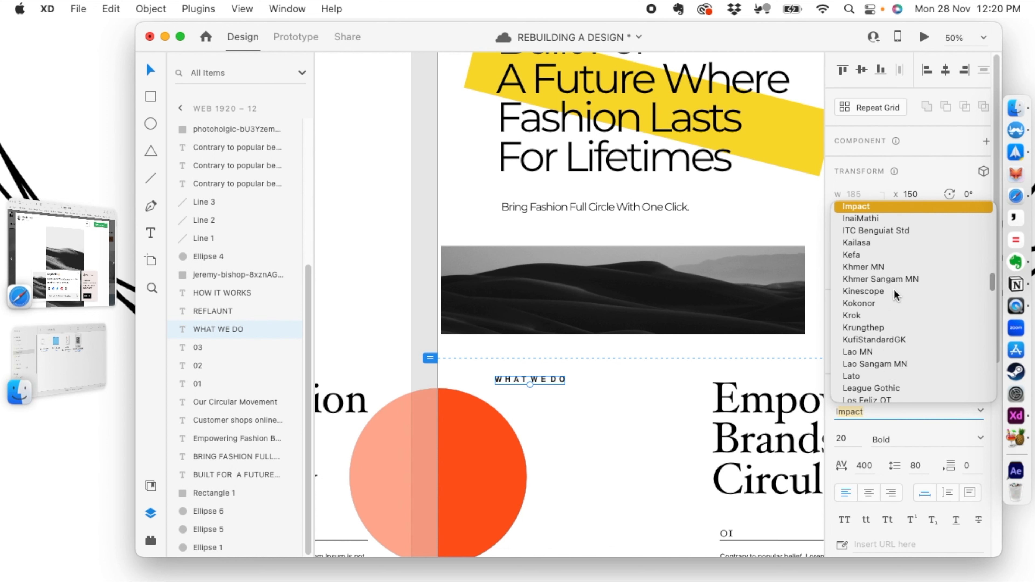
click(861, 206)
scroll(881, 355, down, 1)
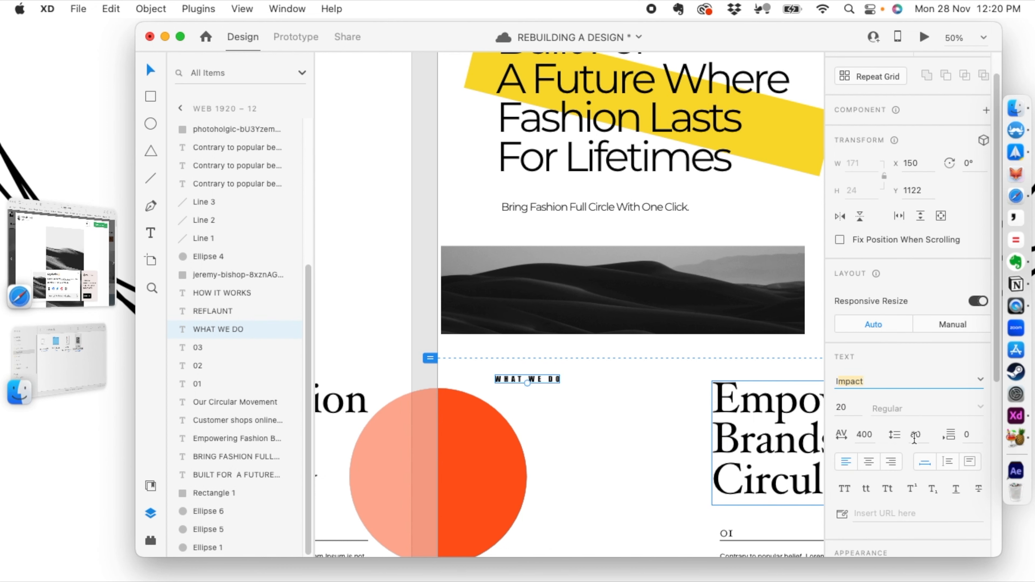
click(865, 433)
text(90)
key(Return)
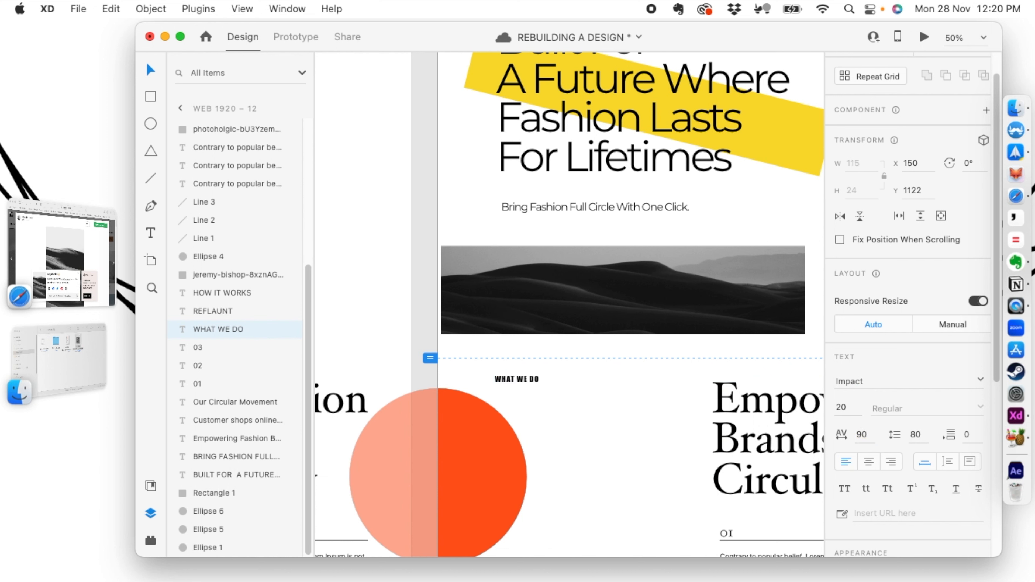
Enlarge the WHAT WE DO label to font size 32 and place it at about X 154, Y 1119.
drag(515, 382, 518, 388)
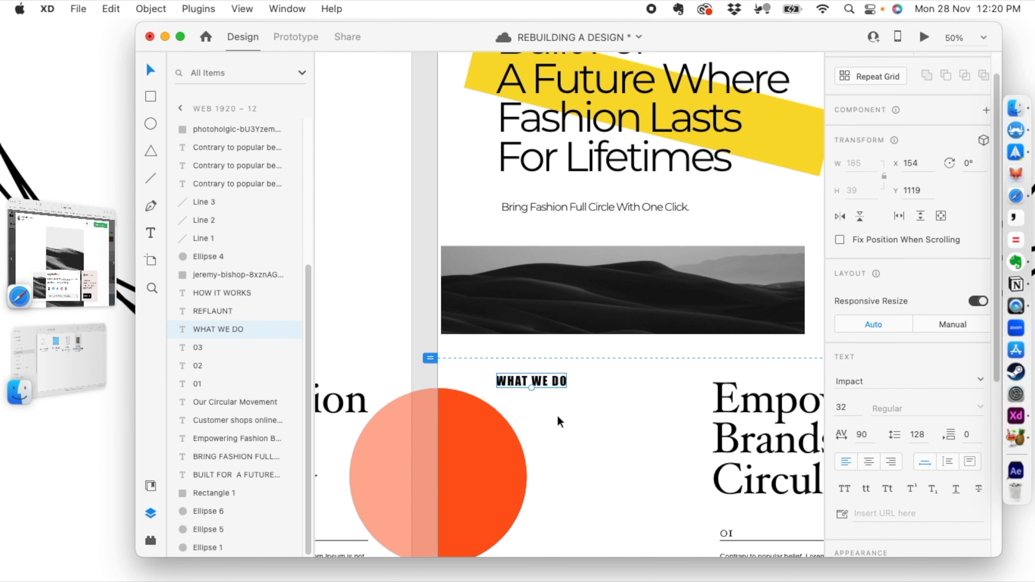
click(560, 422)
scroll(584, 413, up, 3)
scroll(582, 412, down, 1)
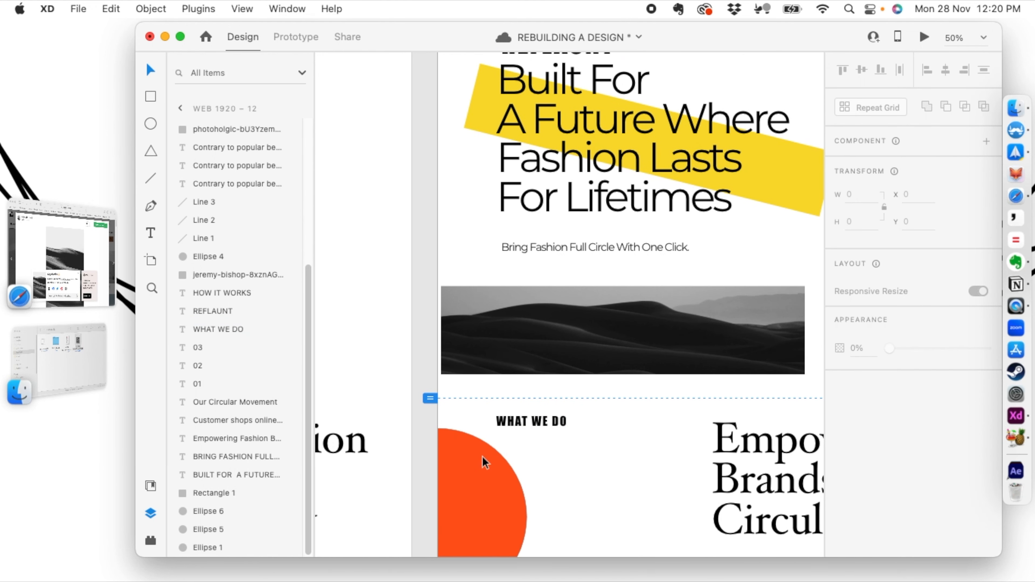
Set the font of the "Empowering Fashion Brands With The Circular Economy" heading on Web 1920 – 12 to Gill Sans.
scroll(485, 463, down, 5)
scroll(479, 342, left, 5)
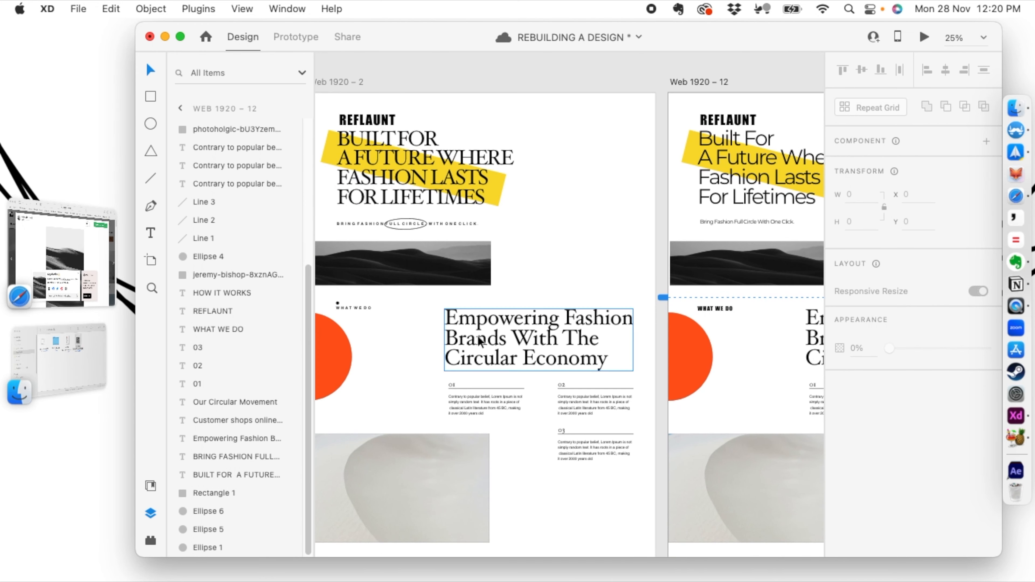
scroll(479, 341, right, 5)
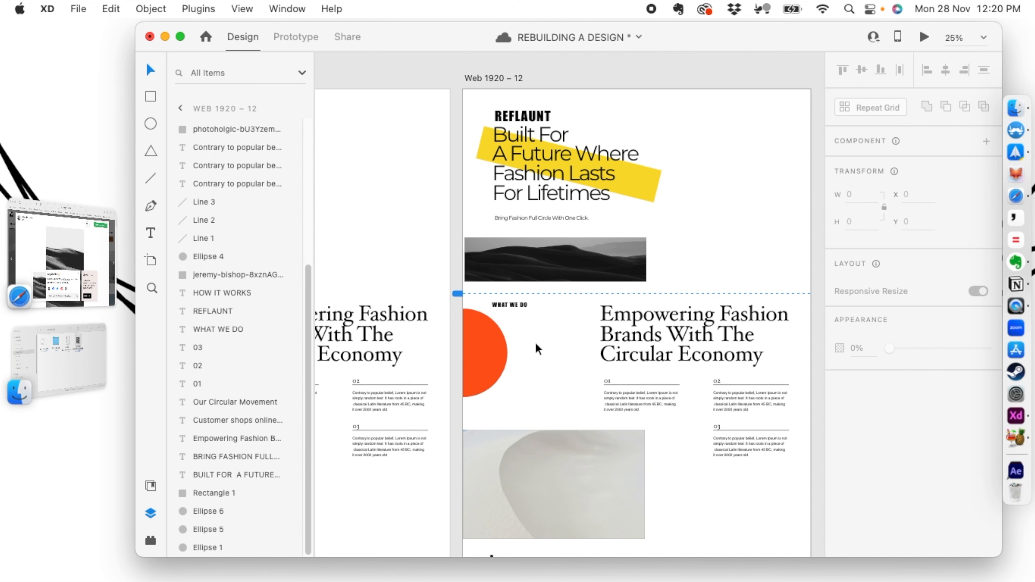
drag(535, 341, 459, 321)
click(579, 322)
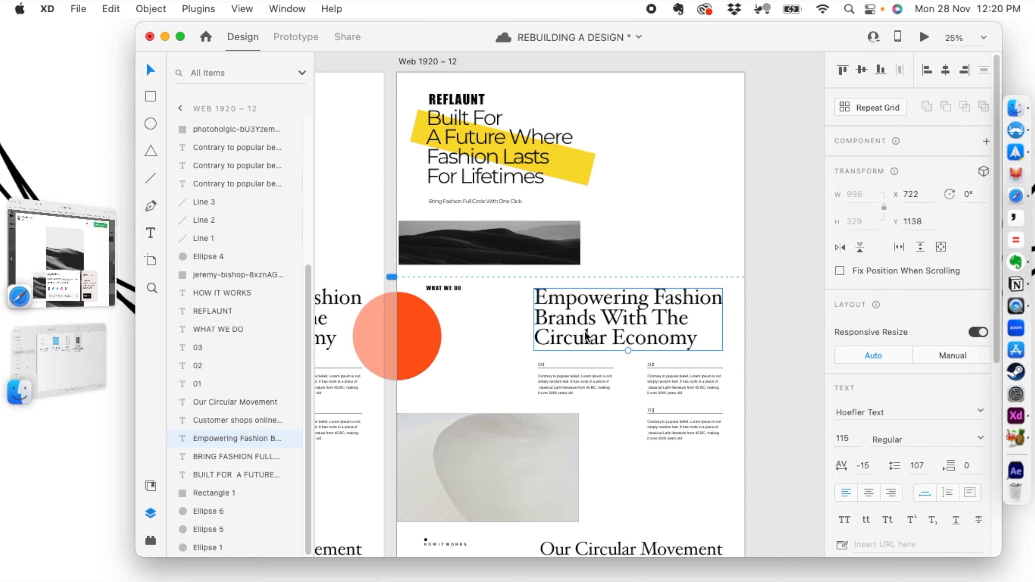
click(980, 411)
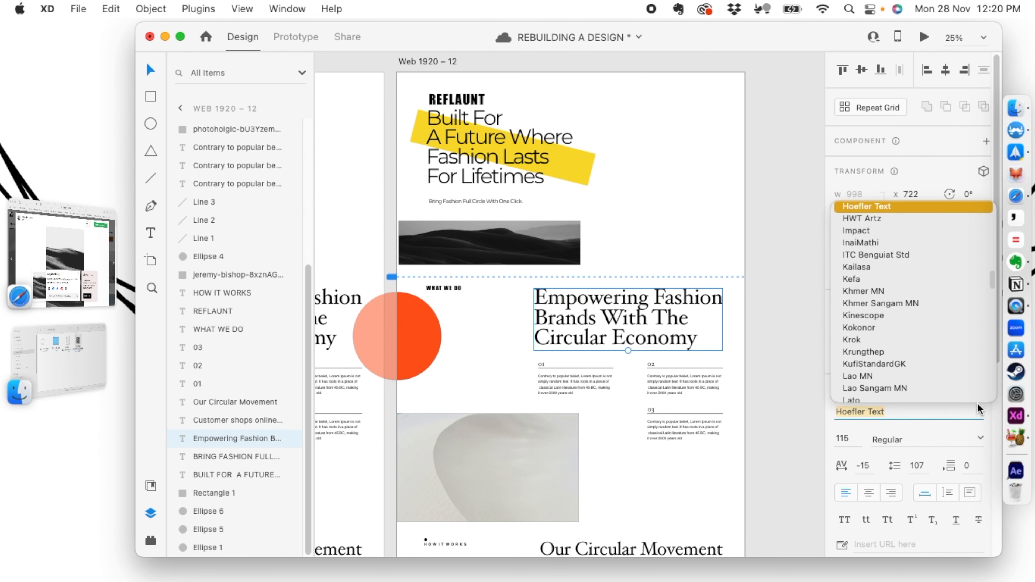
scroll(913, 331, down, 3)
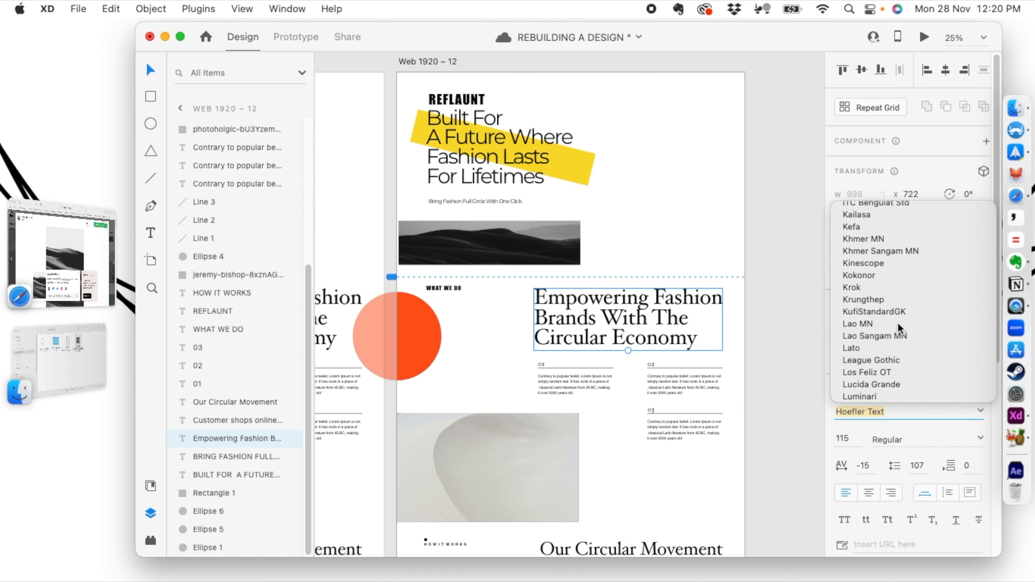
text(Galvji)
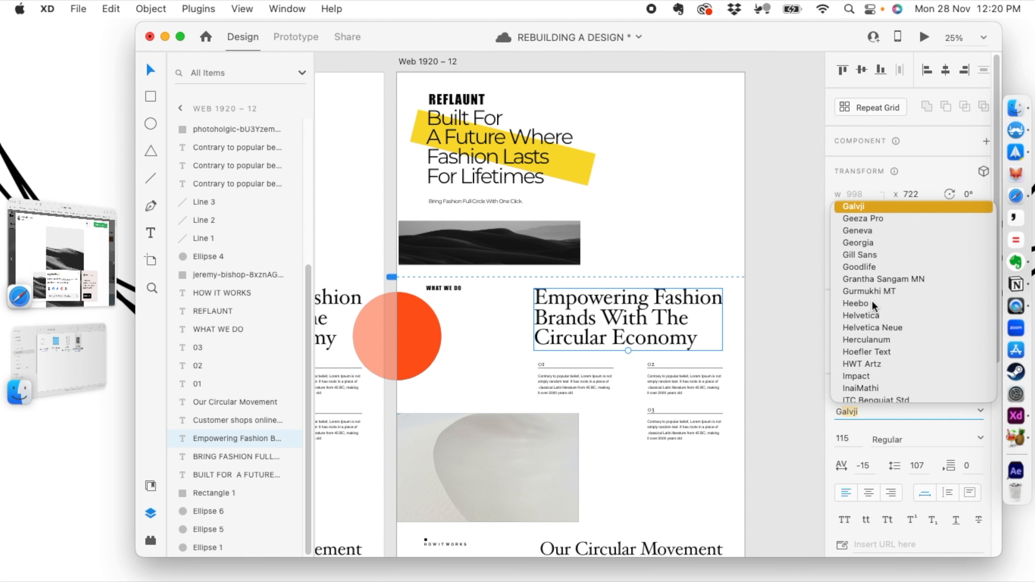
click(869, 256)
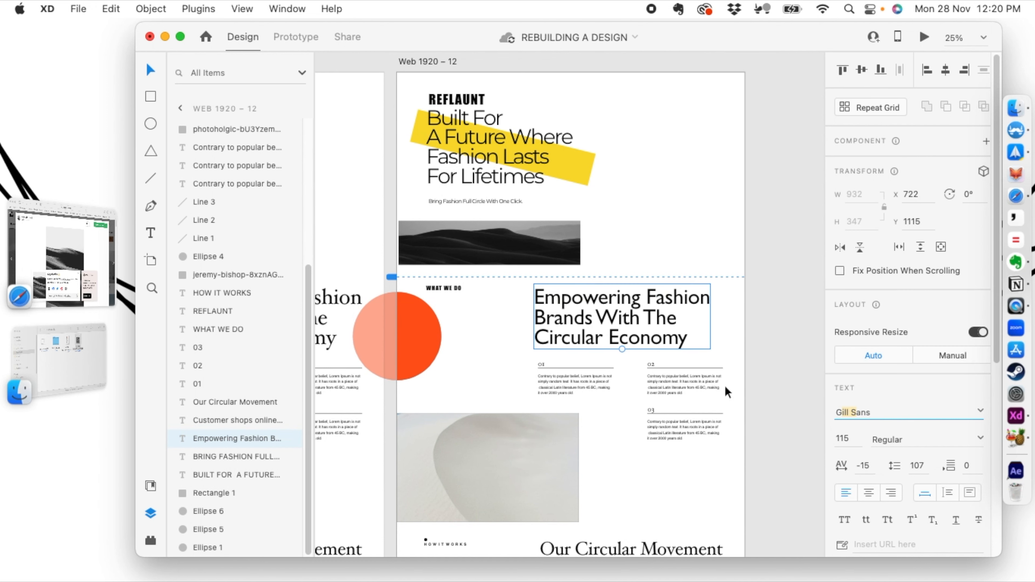
Shrink the "Empowering Fashion Brands With The Circular Economy" heading to font size 97 and position it just above the 01 column.
drag(623, 349, 622, 338)
drag(628, 302, 606, 312)
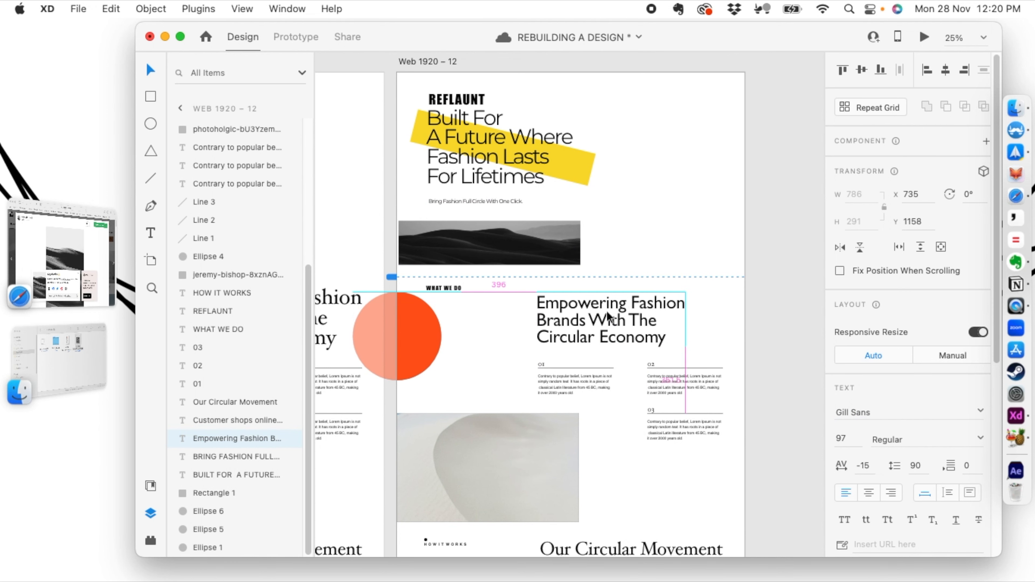
click(494, 350)
key(super+equal)
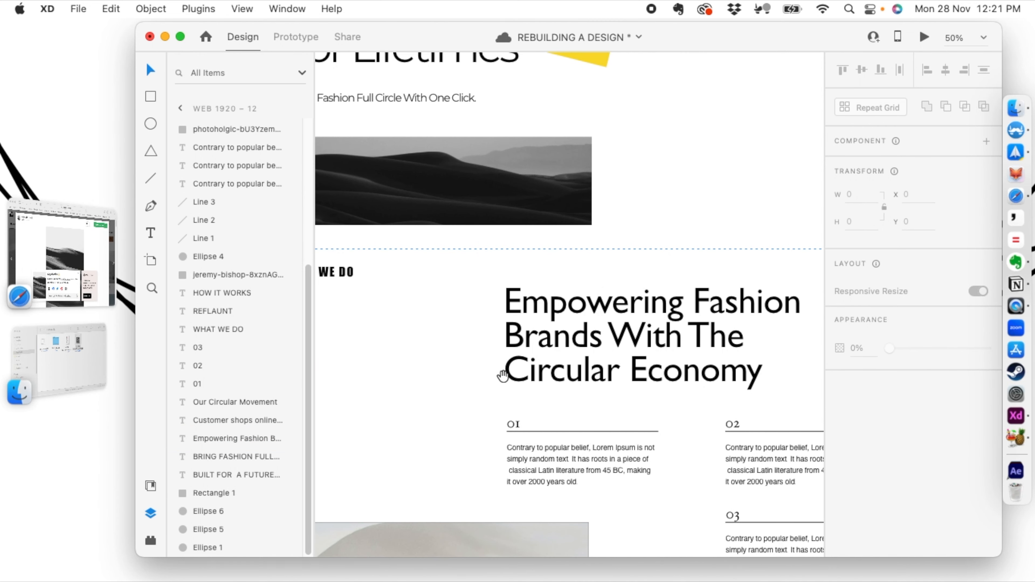
Try Futura as the font of the placeholder paragraph under number 01.
scroll(503, 366, down, 5)
click(485, 295)
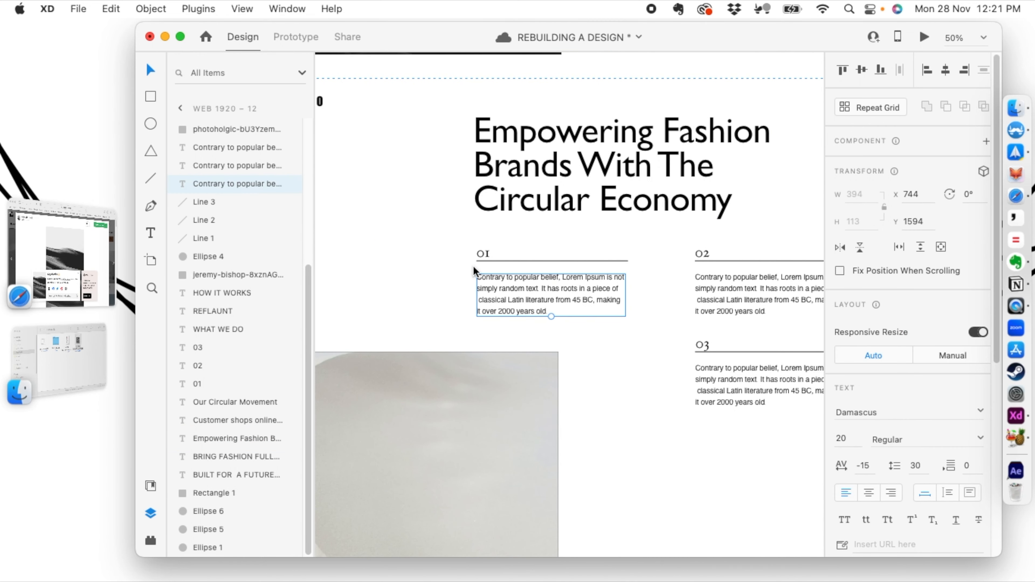
click(980, 411)
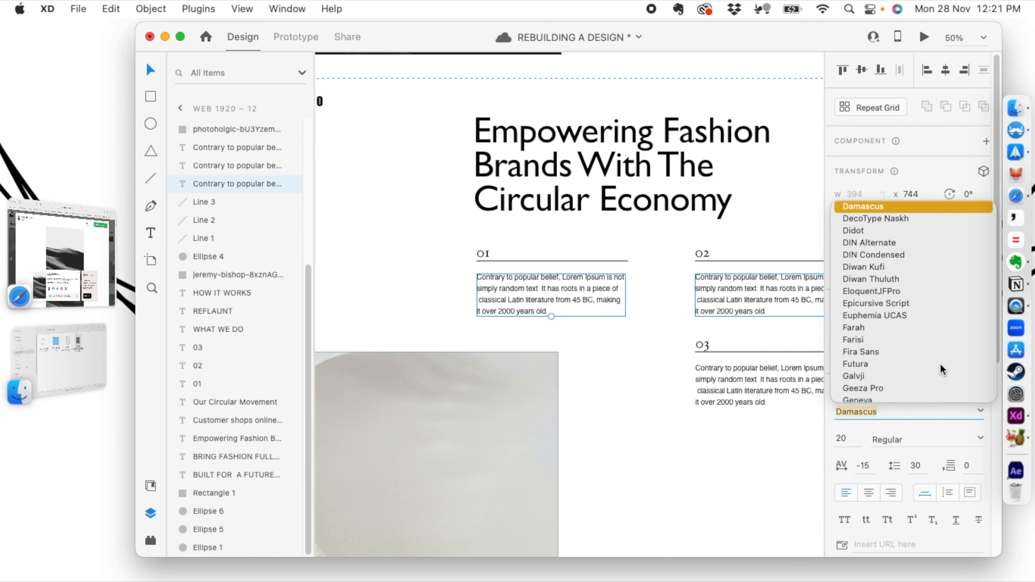
click(870, 232)
click(980, 411)
scroll(875, 326, down, 2)
click(856, 315)
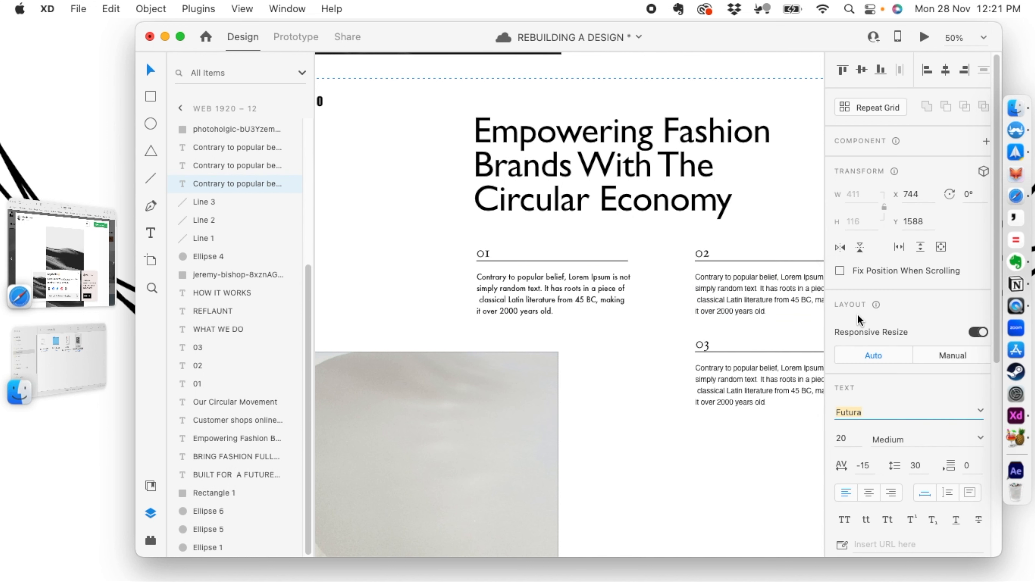
Try Gill Sans on the paragraph under number 01 to compare it with the section heading.
scroll(919, 354, down, 2)
click(980, 354)
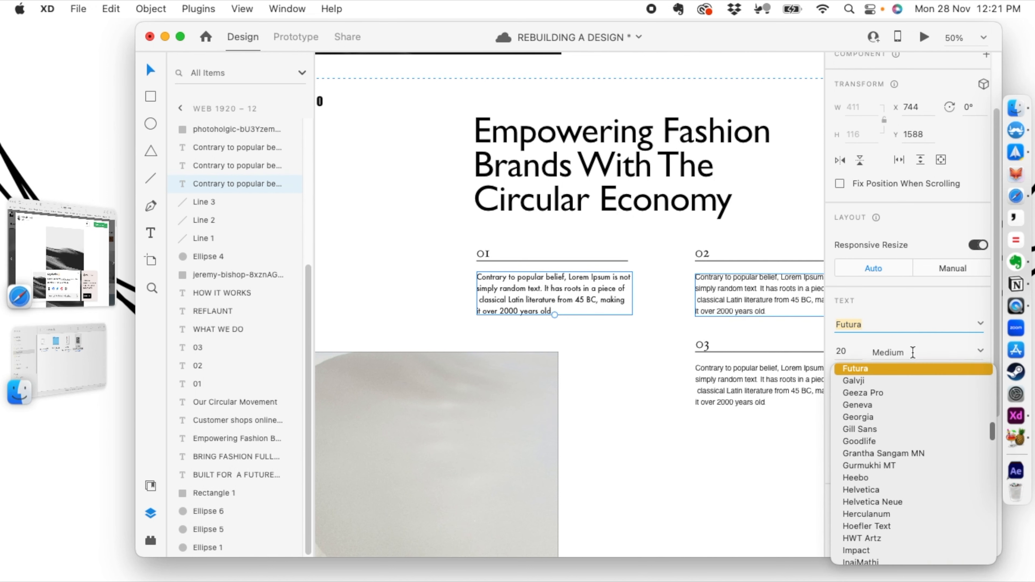
click(914, 353)
click(979, 324)
scroll(908, 377, down, 2)
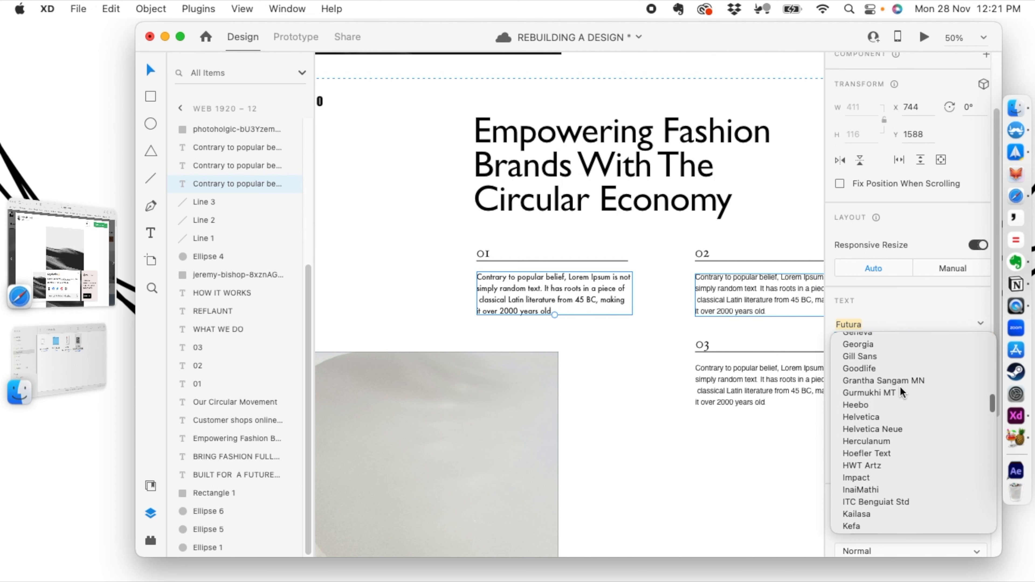
click(860, 356)
scroll(609, 346, up, 4)
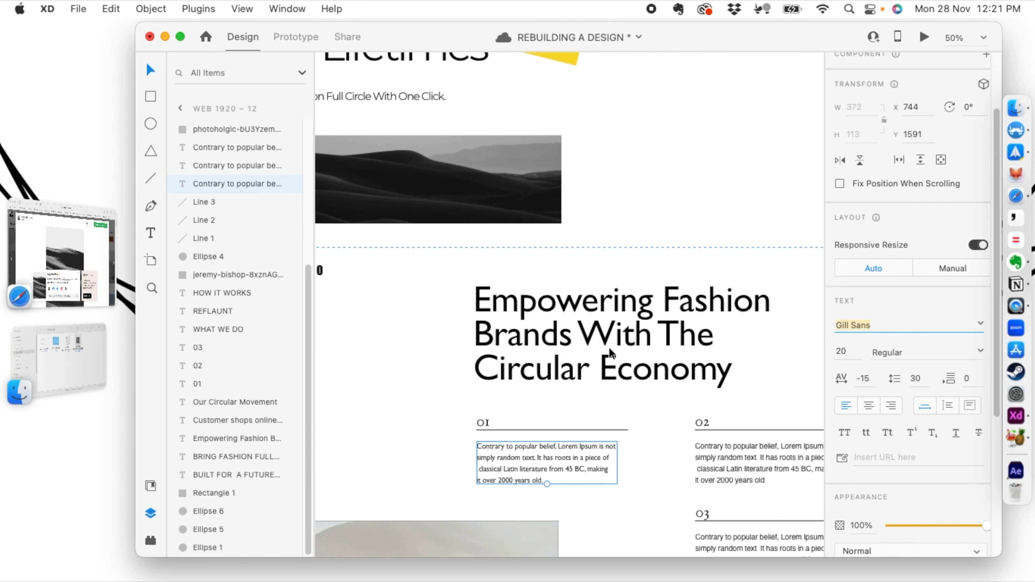
scroll(551, 200, down, 3)
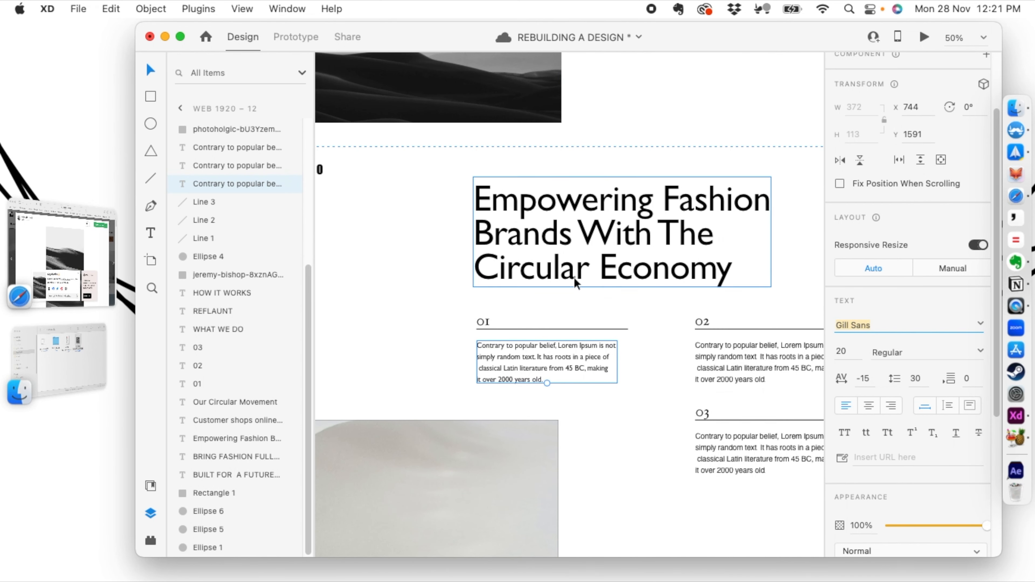
Enlarge the paragraph under number 01 to font size 22 and try the Kailasa font on it.
drag(545, 383, 516, 357)
click(414, 281)
click(580, 358)
scroll(903, 316, down, 2)
click(980, 381)
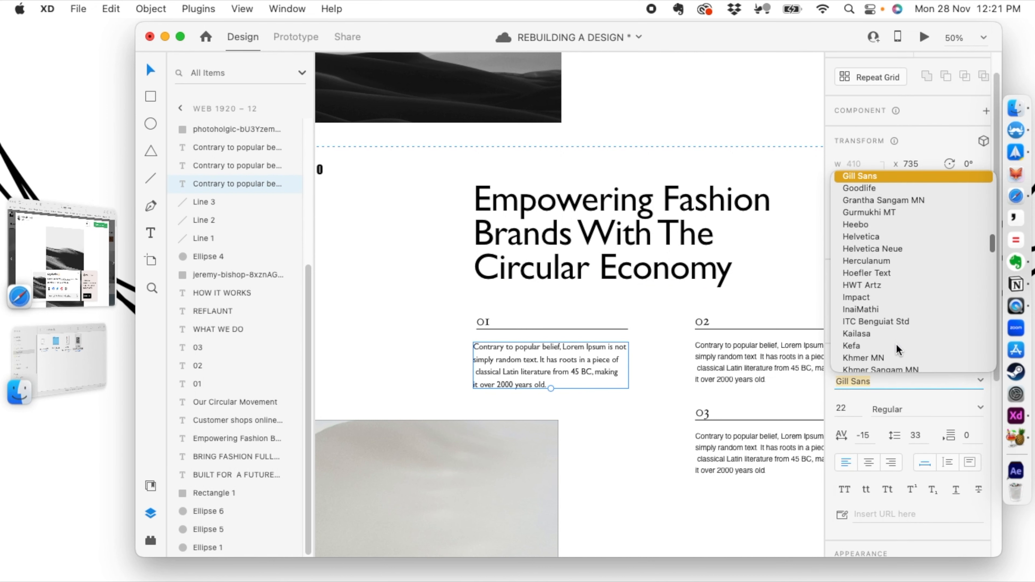
scroll(894, 339, down, 2)
click(872, 318)
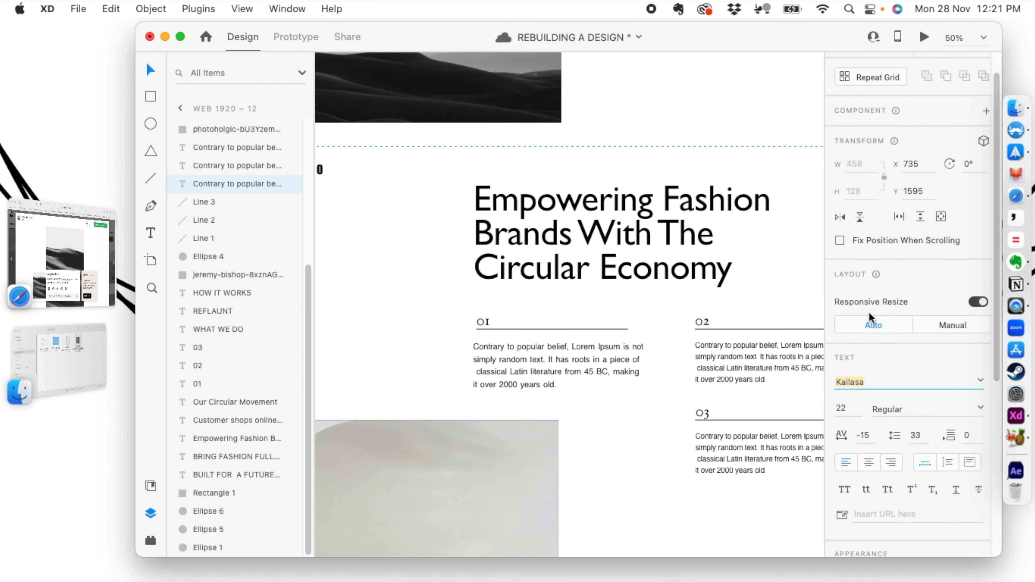
Try the fonts Monarcha, Poleno and Sana on the paragraph under number 01.
click(979, 382)
scroll(895, 339, down, 3)
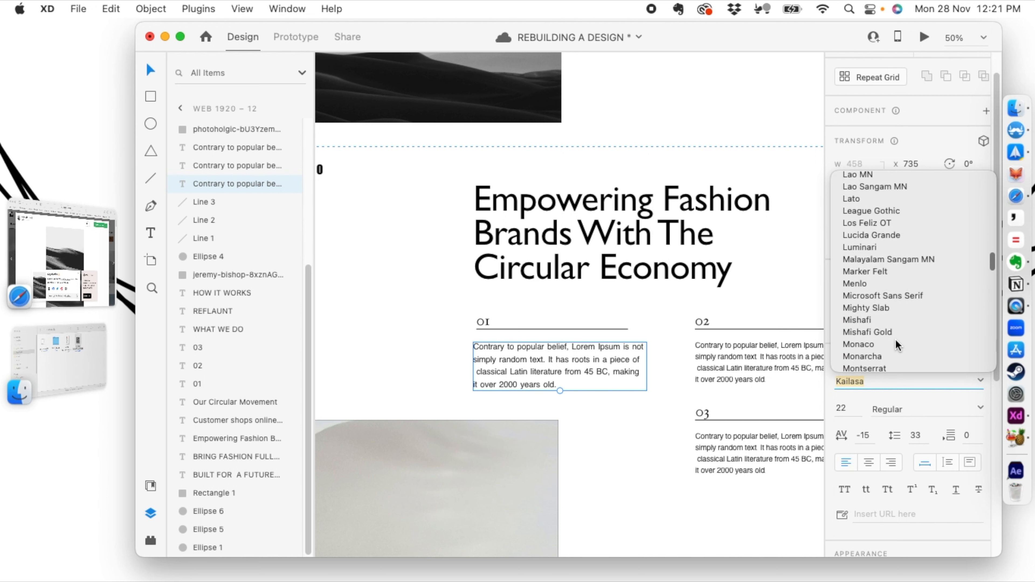
click(880, 341)
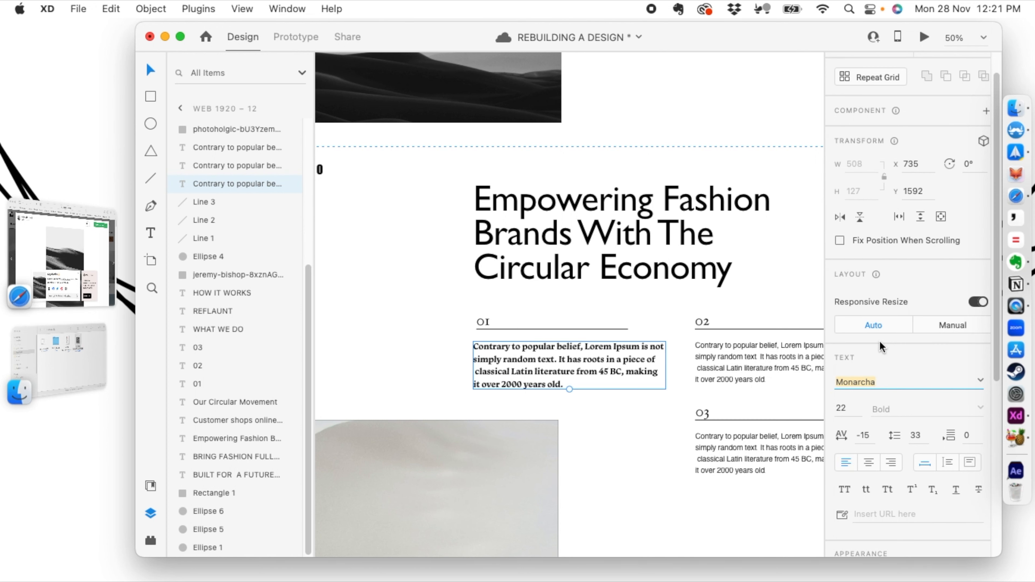
click(980, 381)
scroll(902, 335, down, 2)
scroll(903, 336, down, 4)
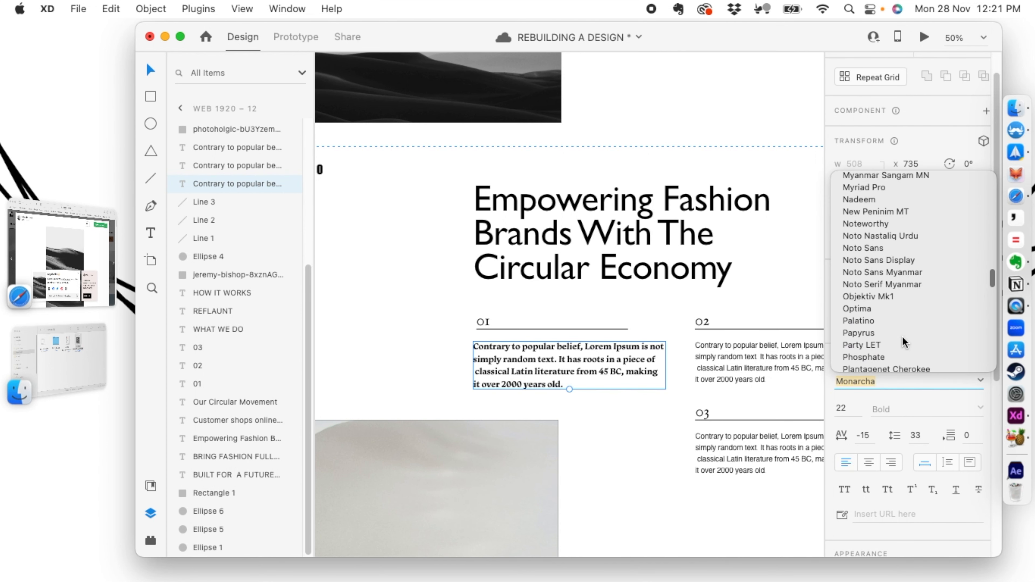
click(888, 336)
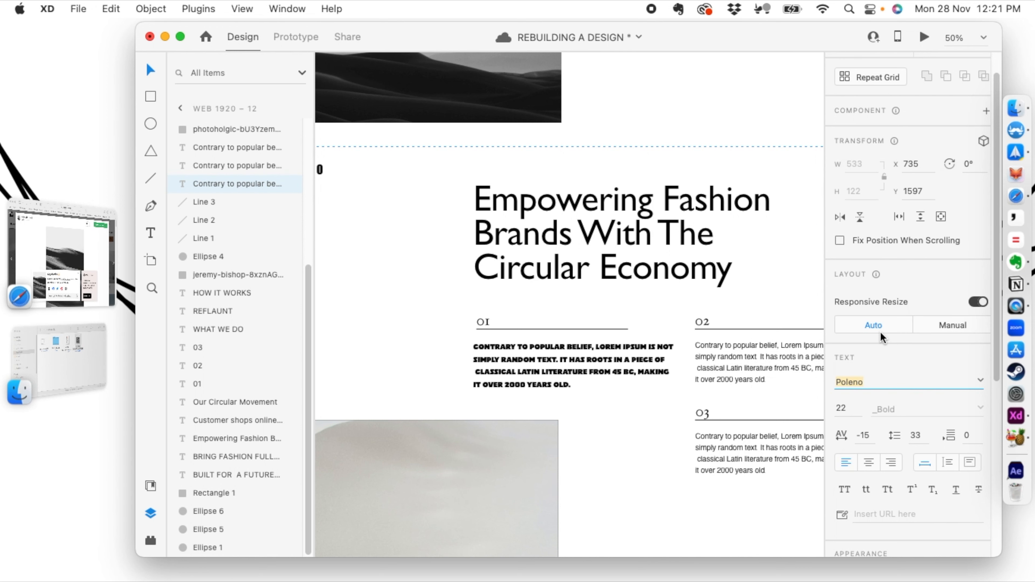
click(980, 382)
scroll(885, 335, down, 2)
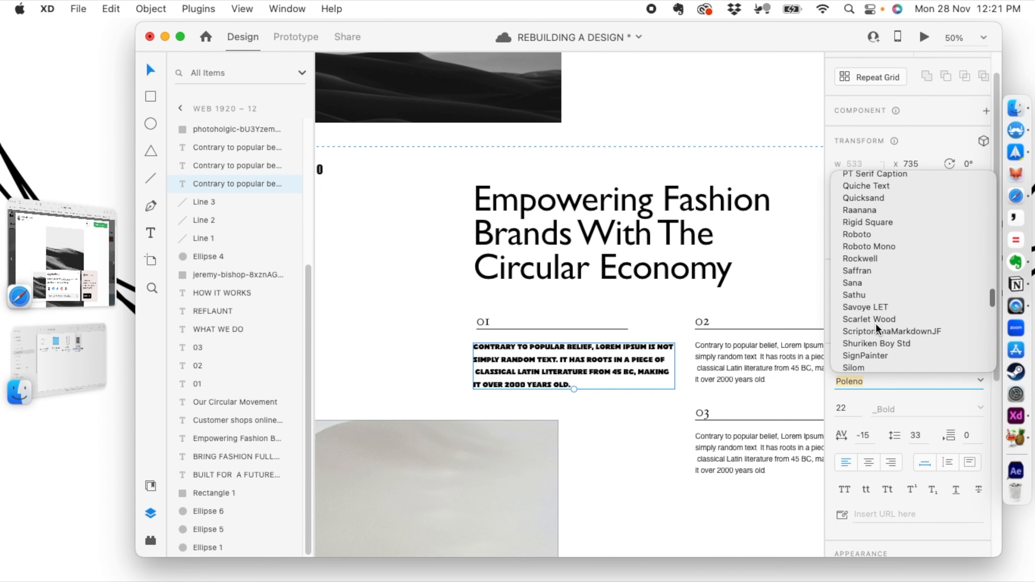
click(860, 285)
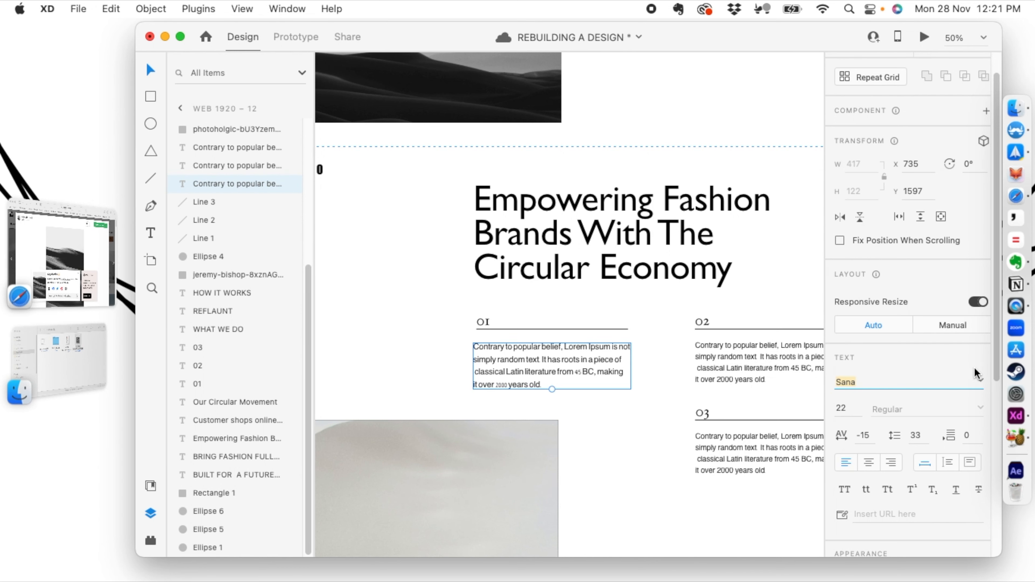
Set the paragraph under number 01 to Times New Roman, enlarge it to font size 26 and place it at X 744, Y 1594.
click(980, 380)
scroll(892, 336, down, 3)
scroll(893, 336, down, 2)
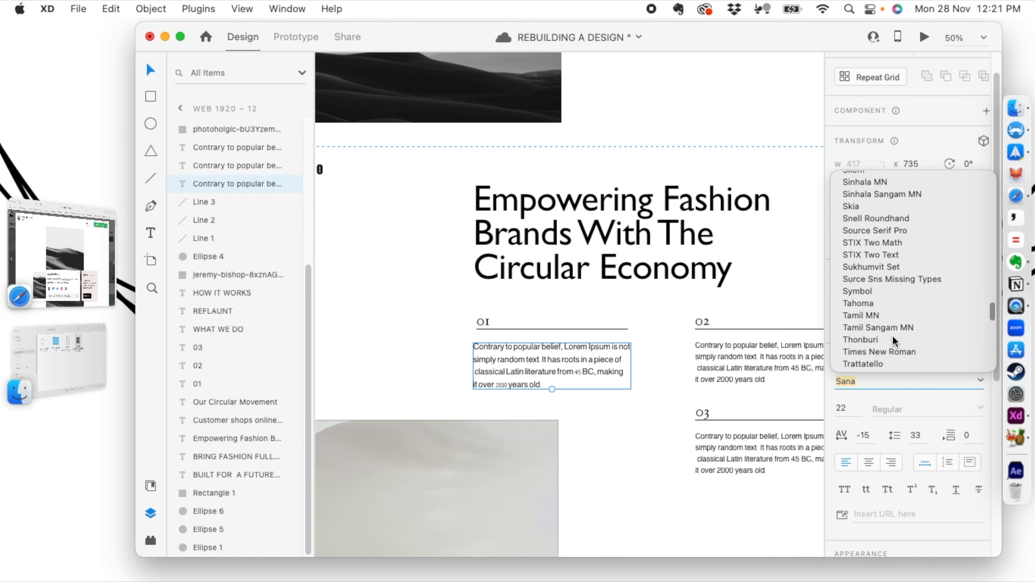
click(865, 350)
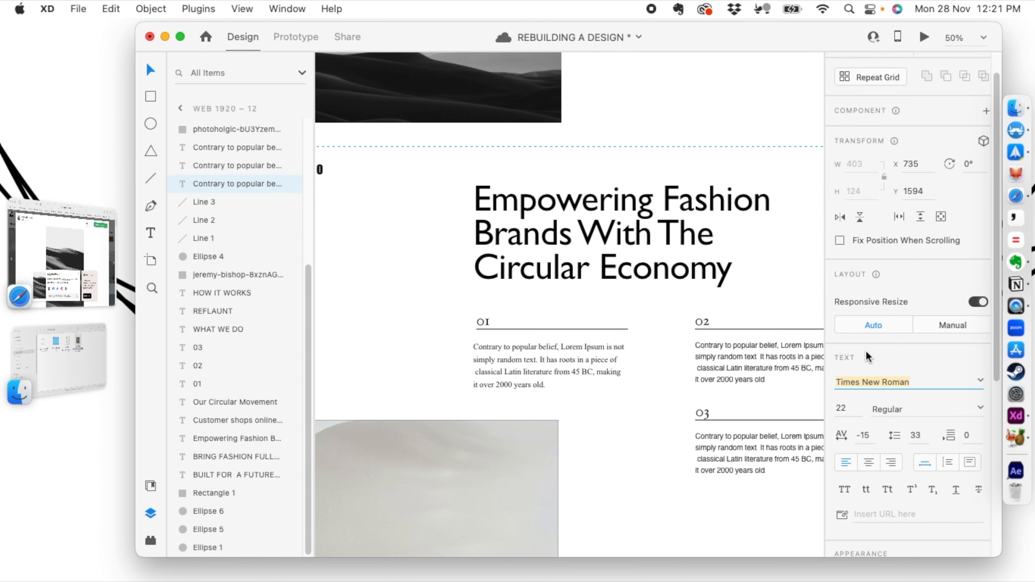
drag(549, 389, 586, 366)
click(656, 373)
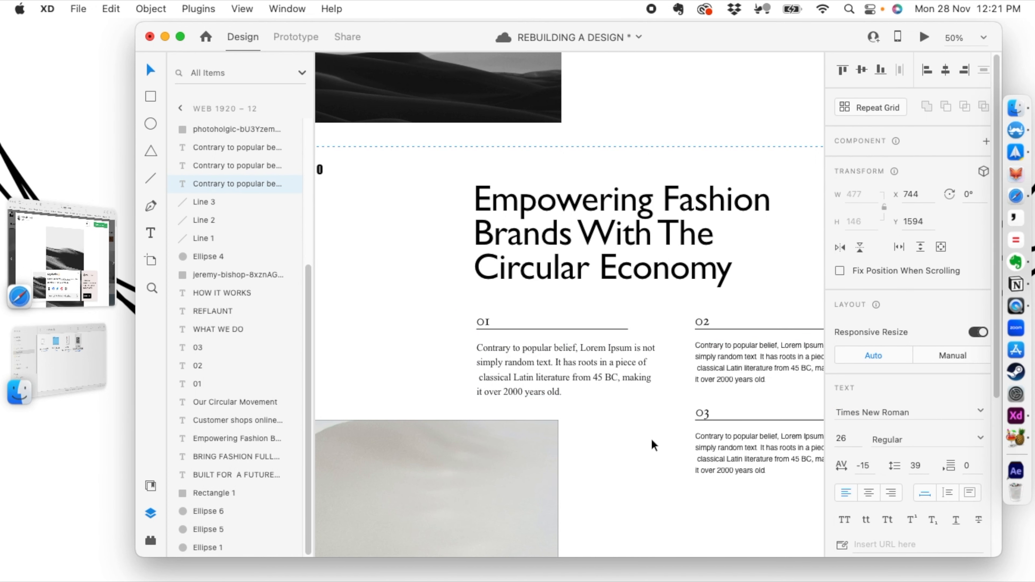
key(super+minus)
key(super+equal)
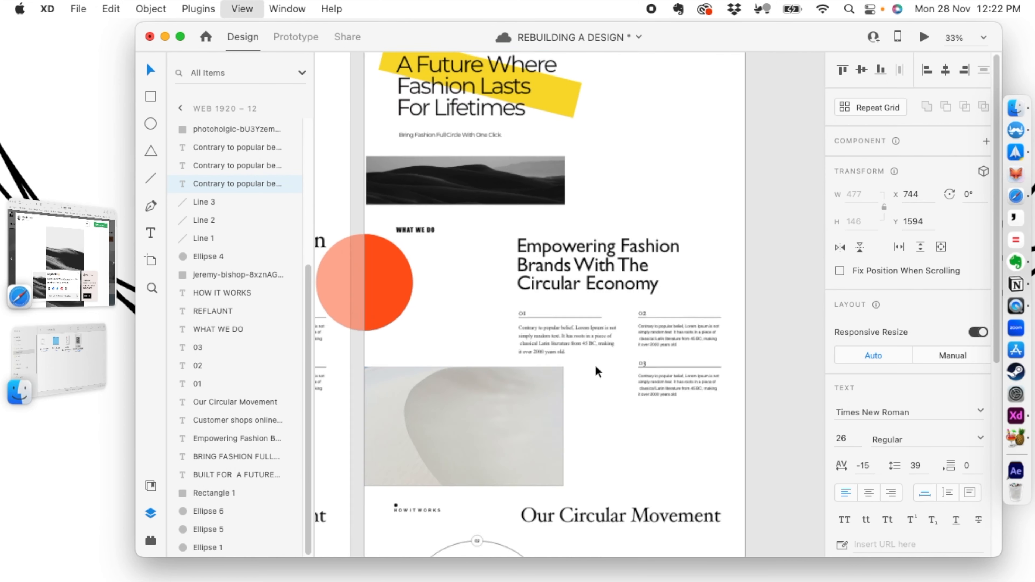
click(483, 320)
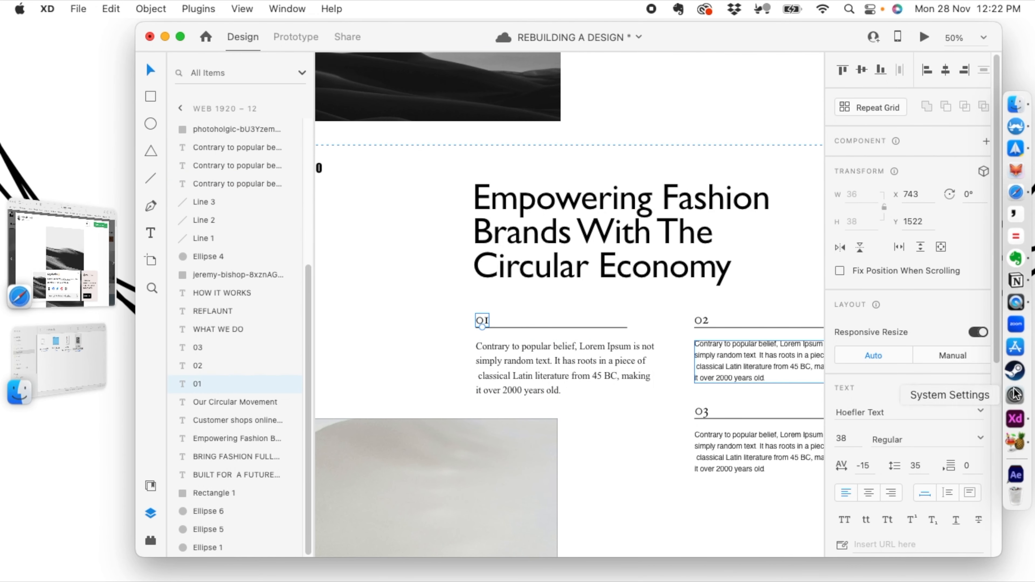
click(897, 411)
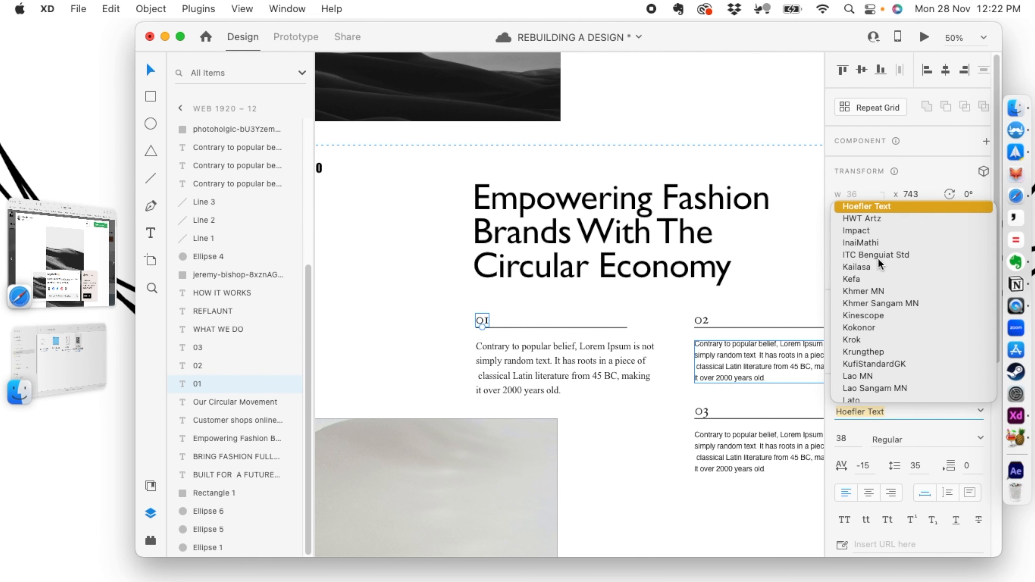
key(BackSpace)
click(374, 213)
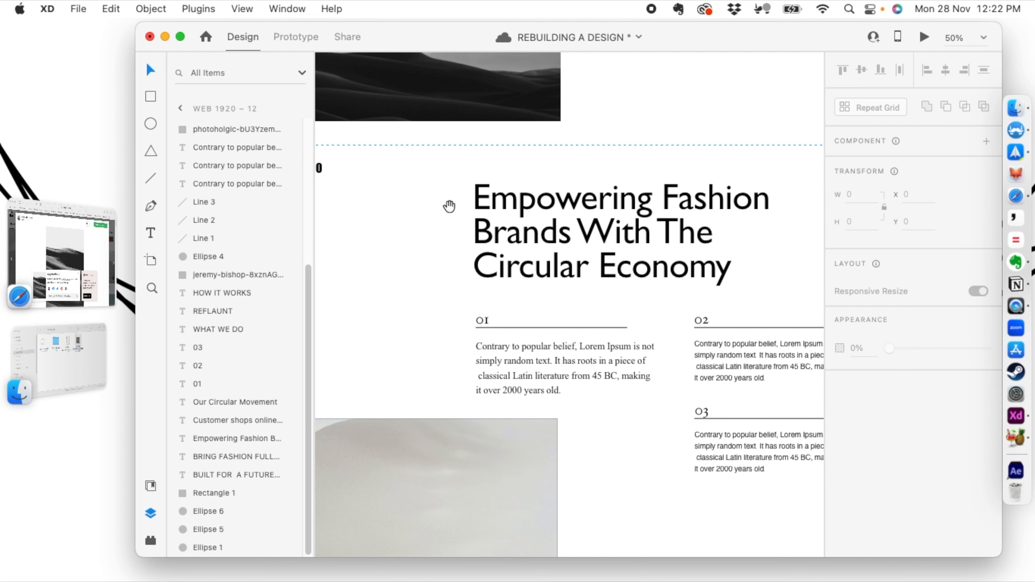
Check the WHAT WE DO label's font and set number 01 to the same font, Impact.
drag(408, 383, 480, 372)
click(378, 160)
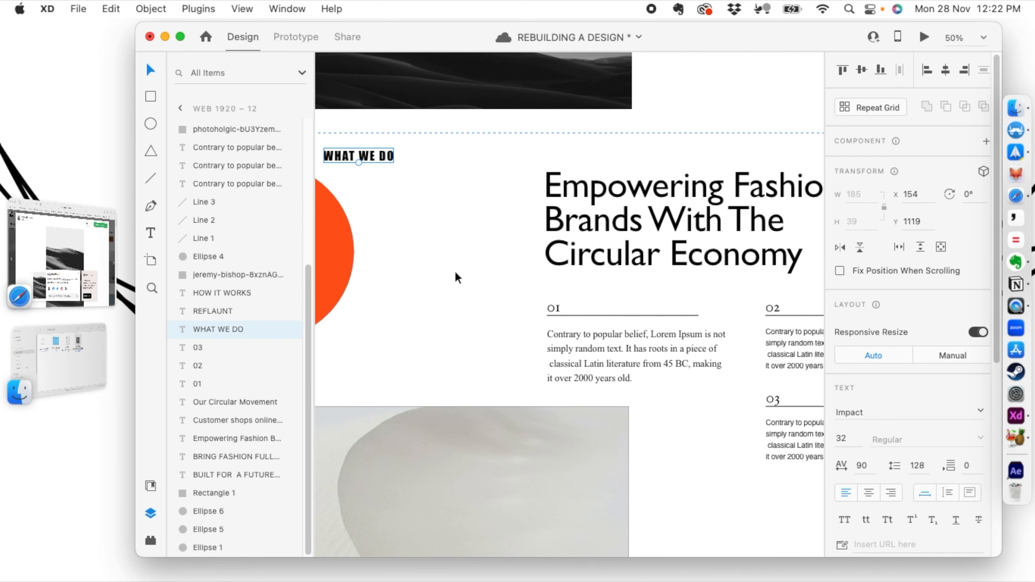
drag(480, 289, 393, 273)
click(468, 290)
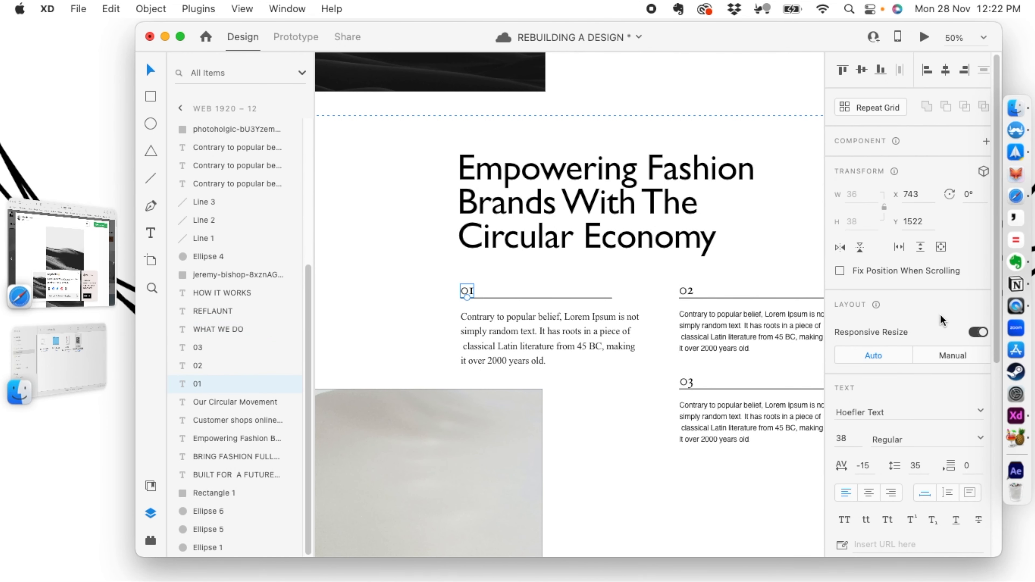
click(980, 411)
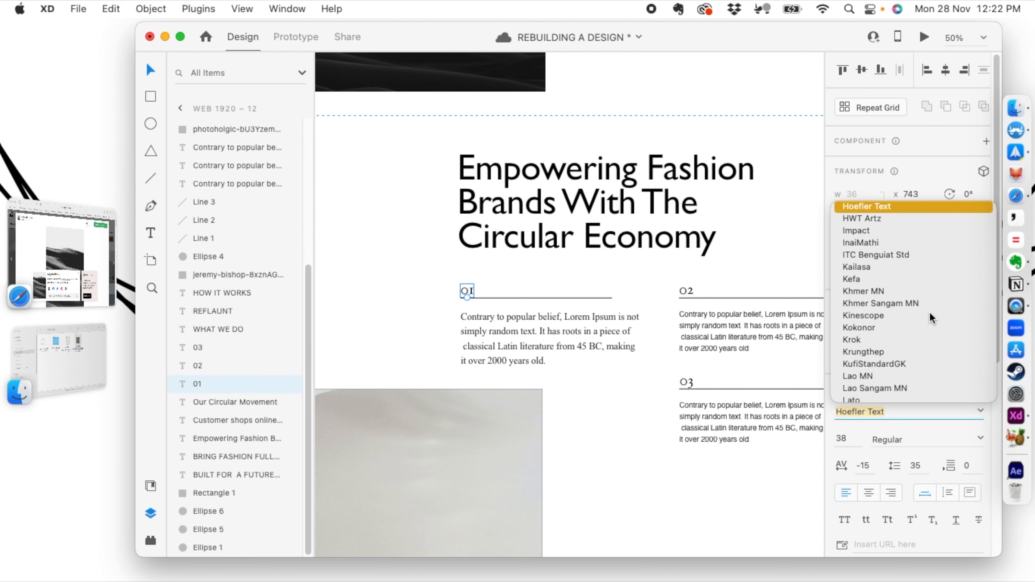
text(Impact)
click(857, 208)
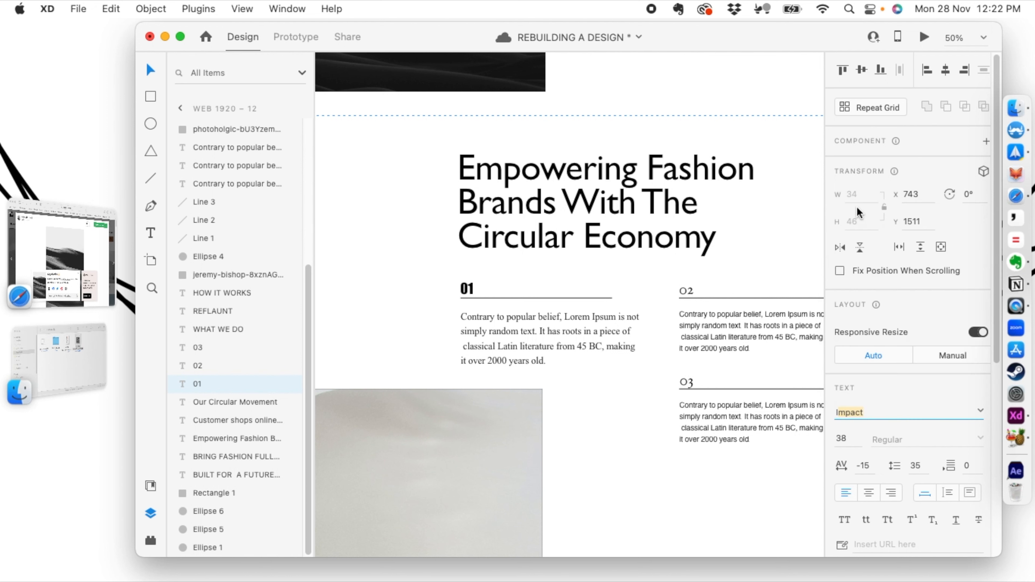
click(437, 288)
click(461, 297)
click(425, 258)
click(466, 288)
Set the font of numbers 02 and 03 to Impact.
click(689, 288)
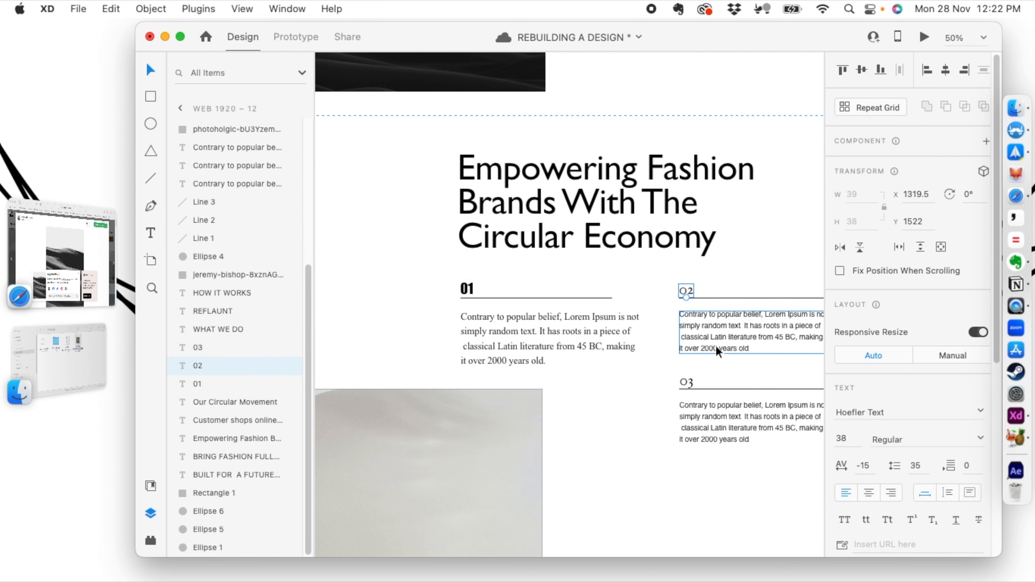
shift+click(685, 382)
click(912, 409)
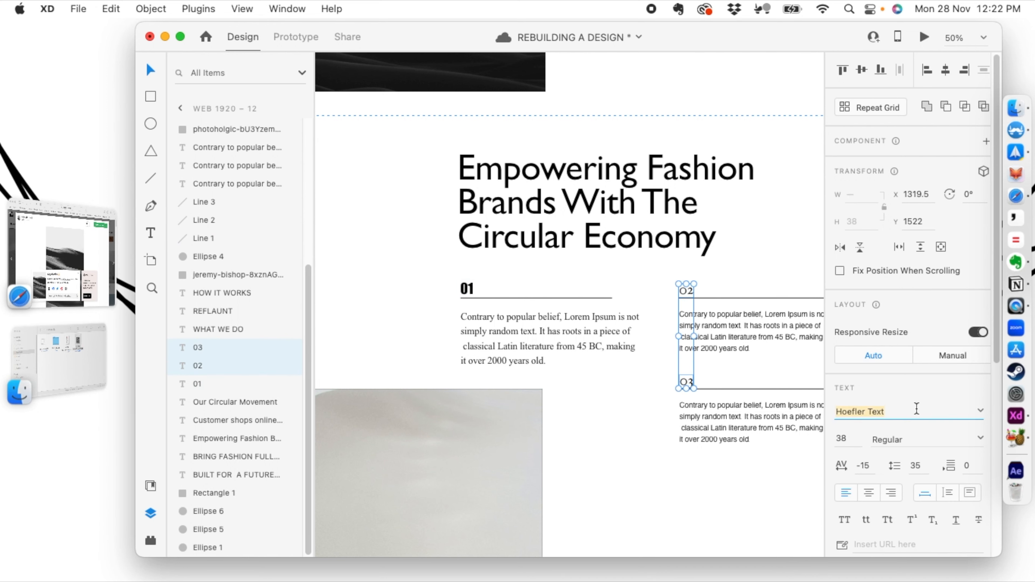
click(980, 411)
click(872, 231)
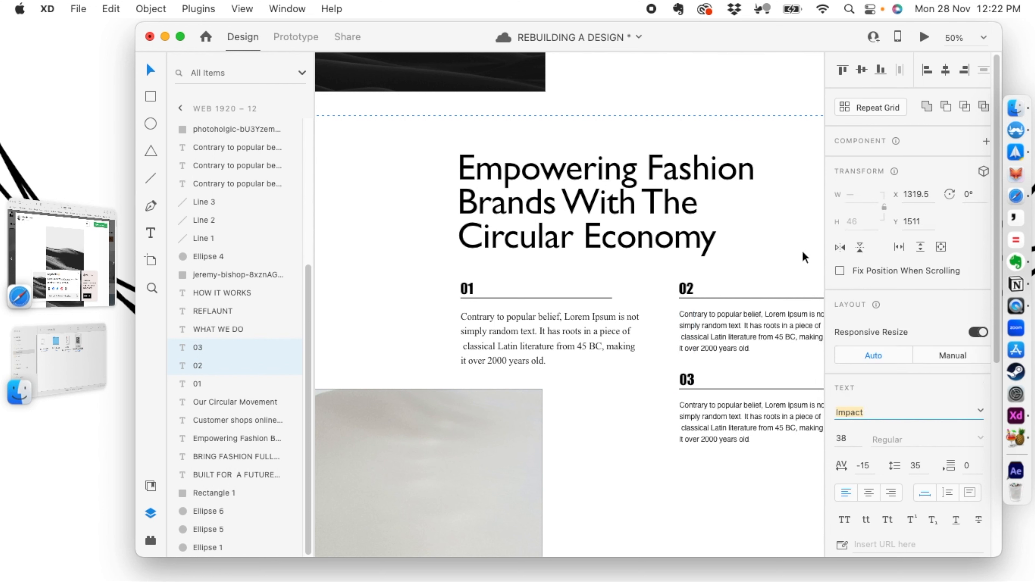
click(785, 253)
Delete the three thin divider lines beneath numbers 01, 02 and 03.
scroll(774, 264, down, 3)
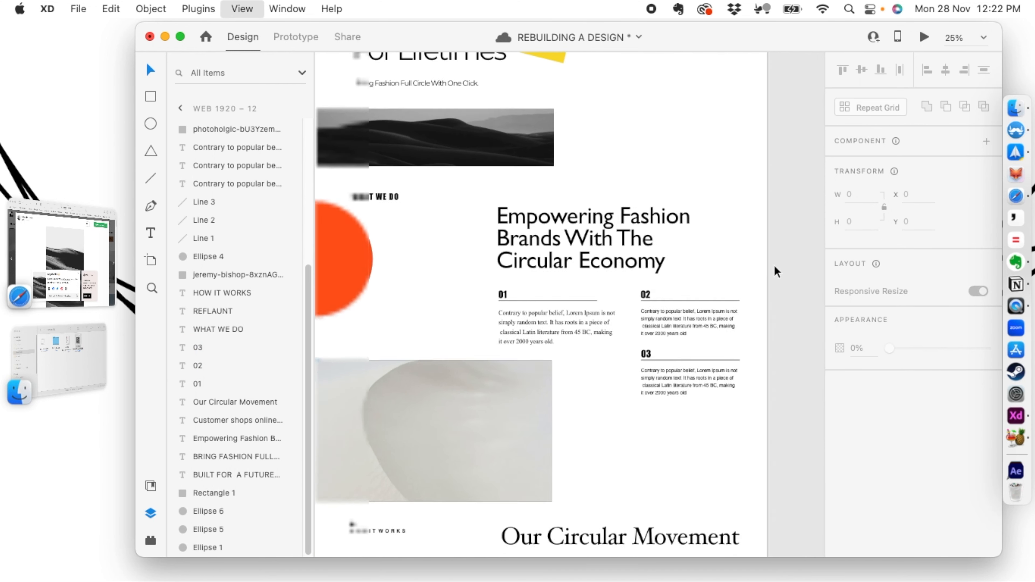
click(576, 300)
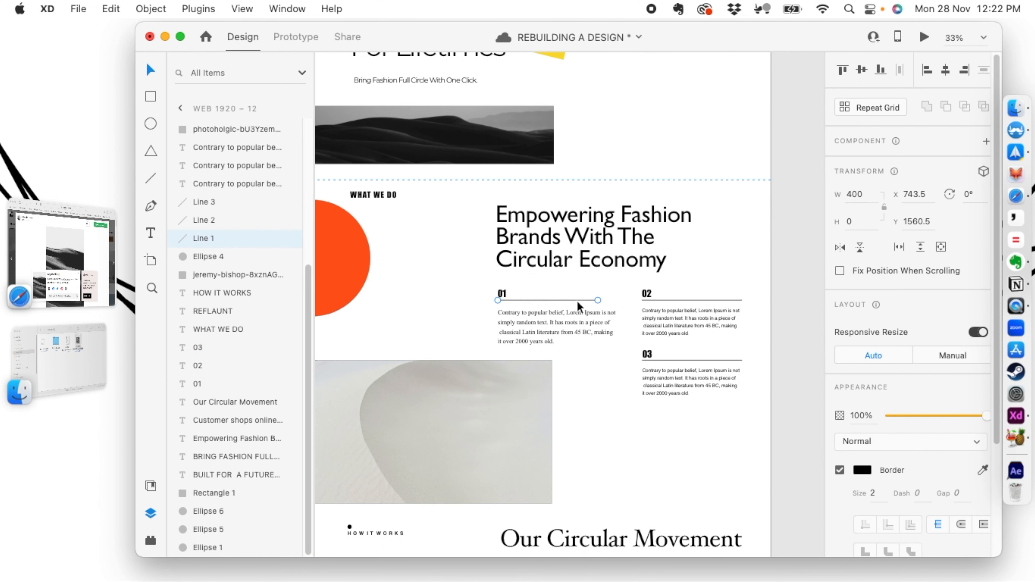
key(Delete)
click(687, 300)
key(Delete)
click(661, 359)
key(Delete)
Delete the two small paragraphs beneath numbers 02 and 03.
click(572, 322)
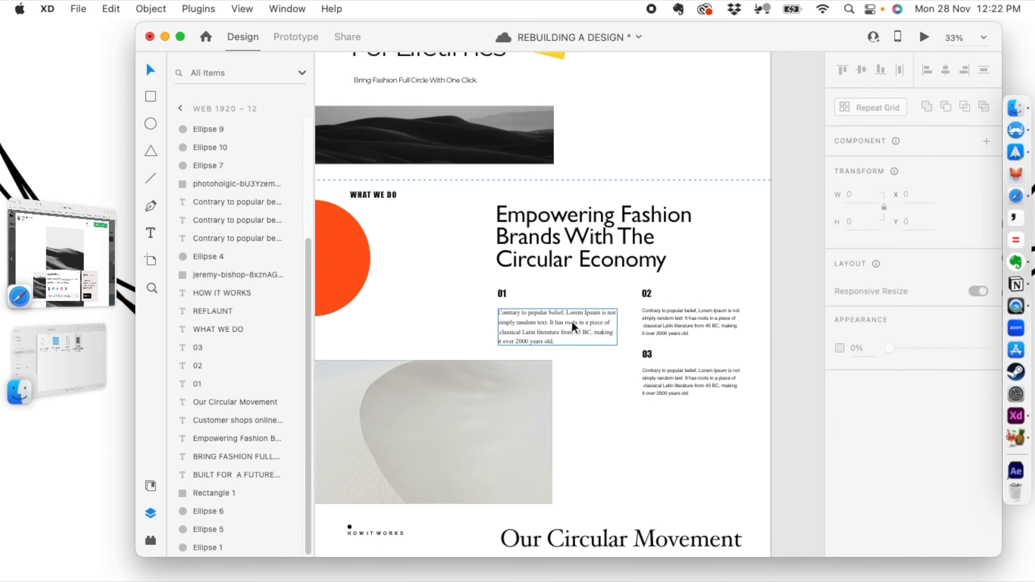
click(678, 319)
key(Delete)
click(684, 369)
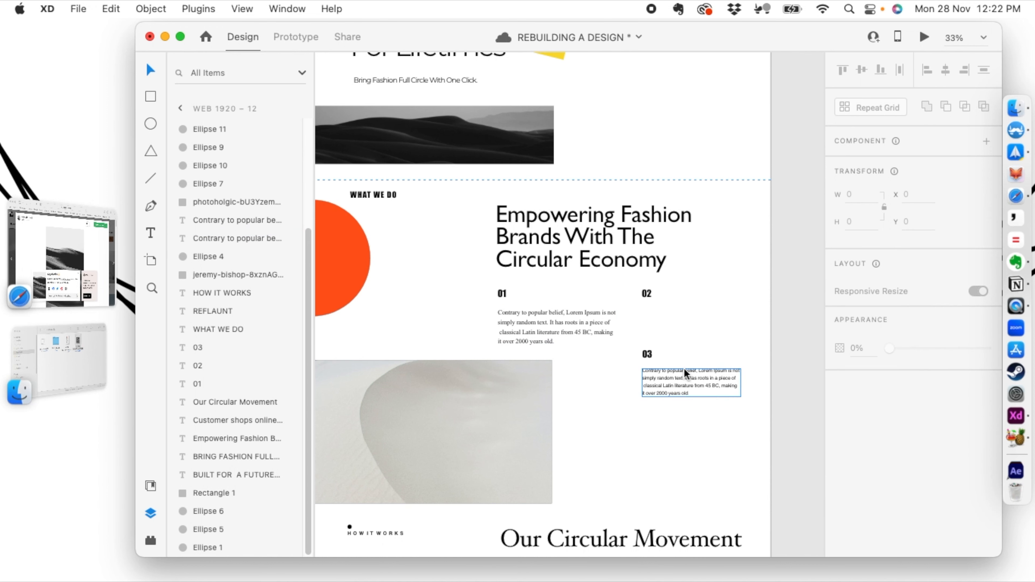
key(Delete)
Duplicate the Times New Roman paragraph under 01 twice, placing one copy under 02 and one under 03 at X 1320, Y 1834.
click(560, 322)
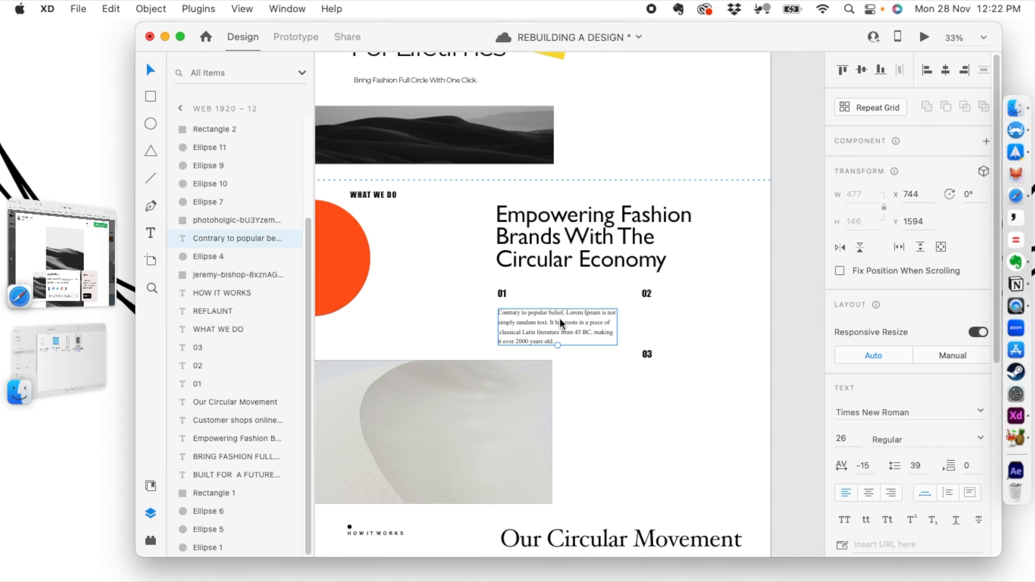
key(super+d)
drag(559, 318, 671, 378)
key(super+d)
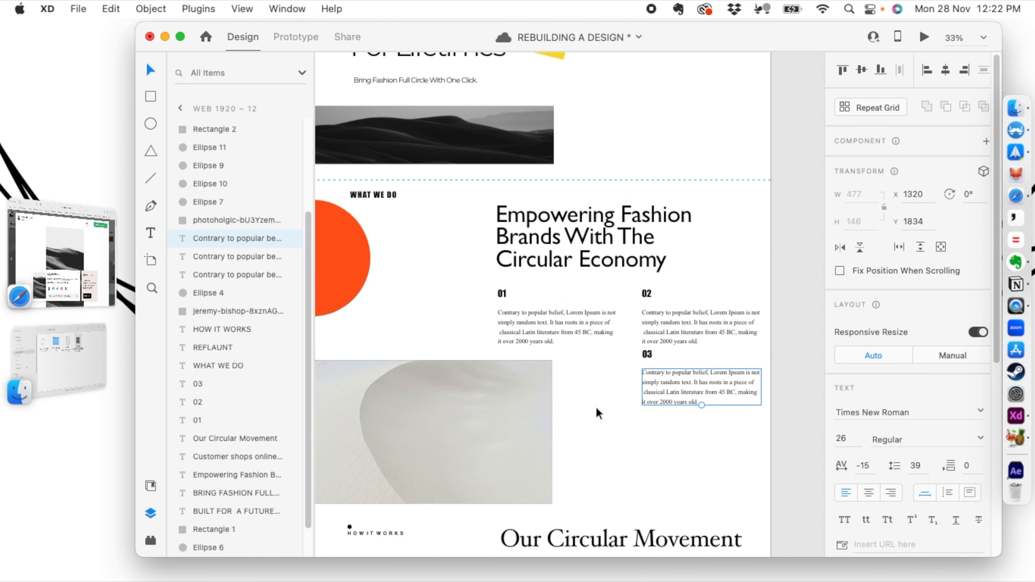
click(599, 403)
Compare the fonts of the Empowering Fashion and Our Circular Movement headings, and delete the Our Circular Movement heading.
scroll(729, 185, down, 3)
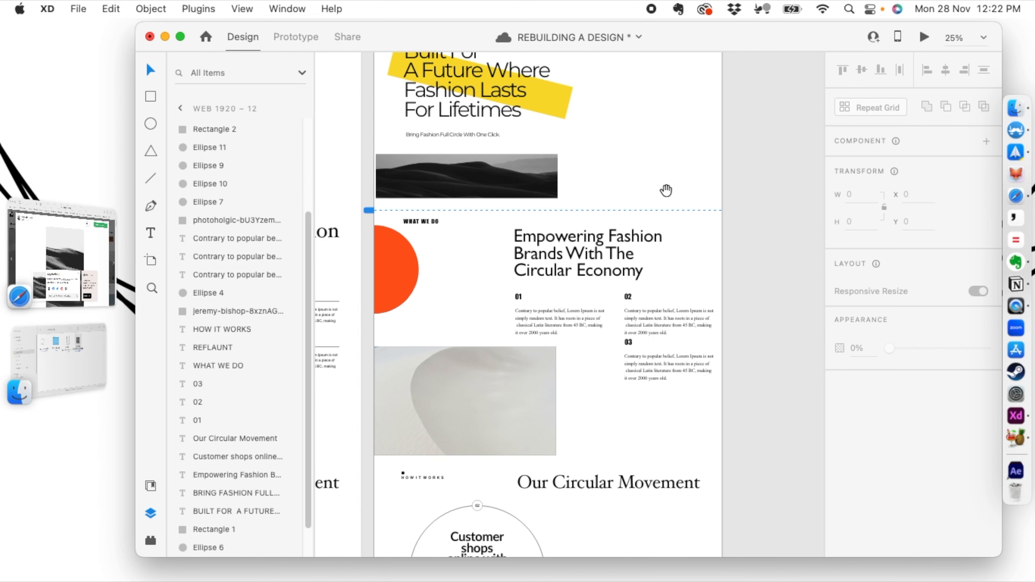
scroll(691, 150, down, 5)
click(659, 329)
click(643, 109)
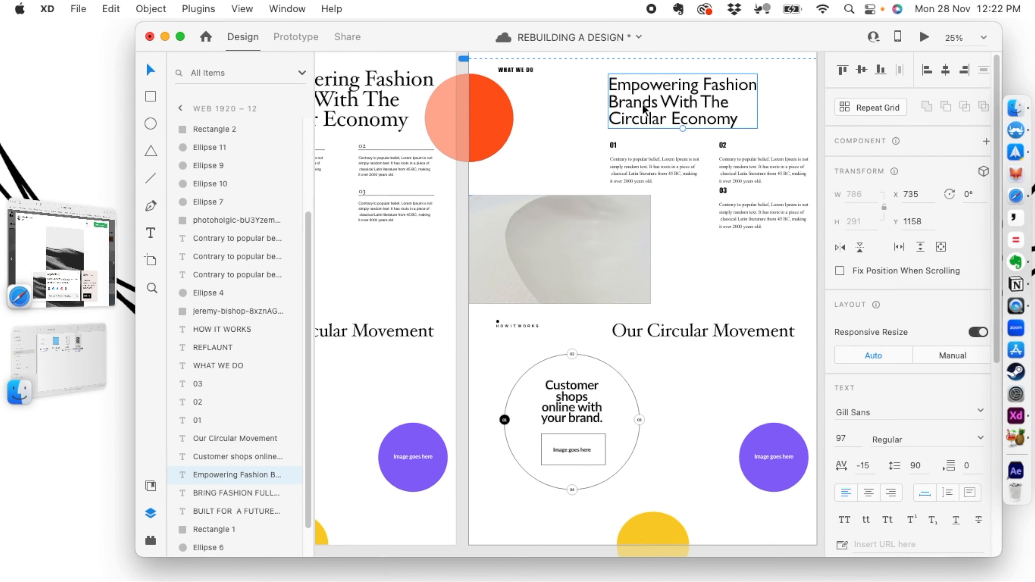
click(651, 336)
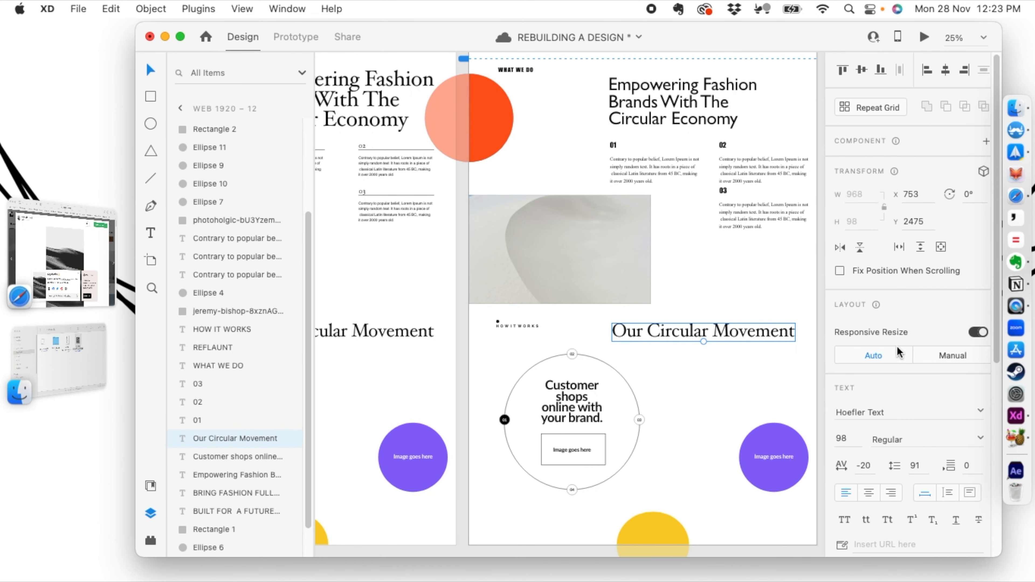
key(BackSpace)
Duplicate the Empowering Fashion heading and place the copy above the process circle at X 760, Y 2427.
click(648, 100)
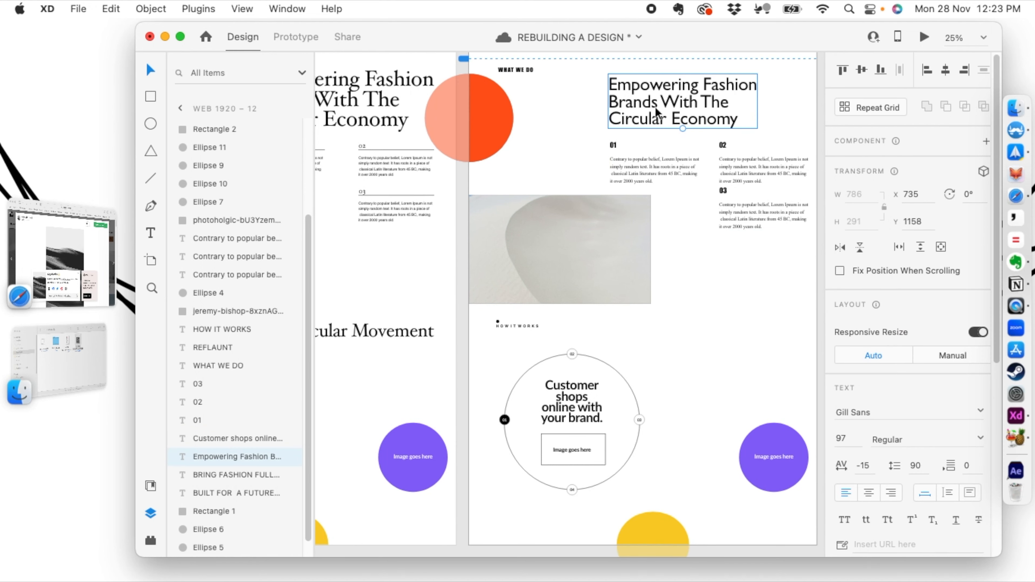
key(cmd+d)
drag(648, 100, 651, 336)
Replace the duplicated heading's text with Our Circular Movement.
double_click(651, 337)
key(cmd+a)
text(OUR)
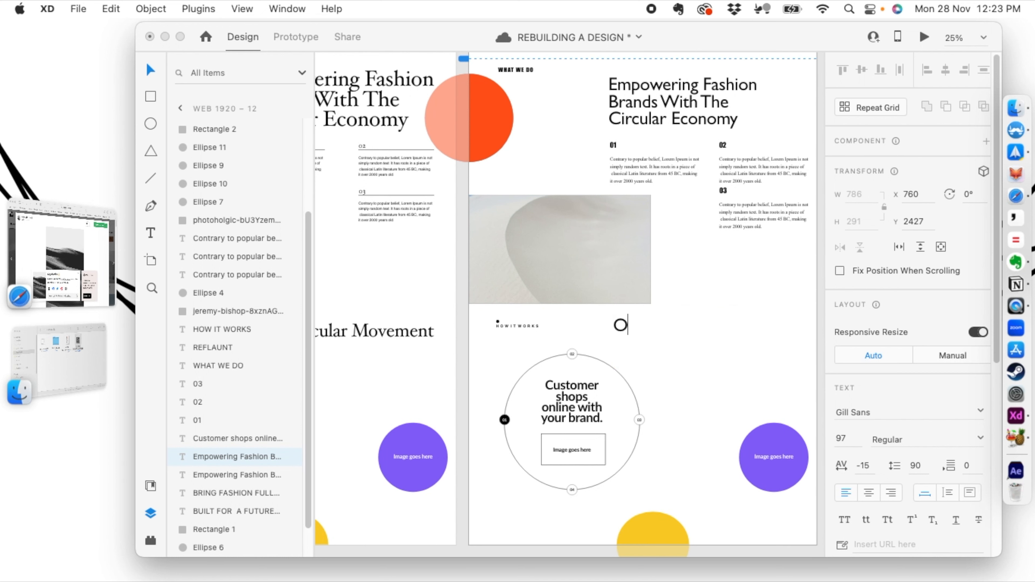
key(BackSpace)
key(BackSpace)
key(BackSpace)
key(BackSpace)
text(ar Movement)
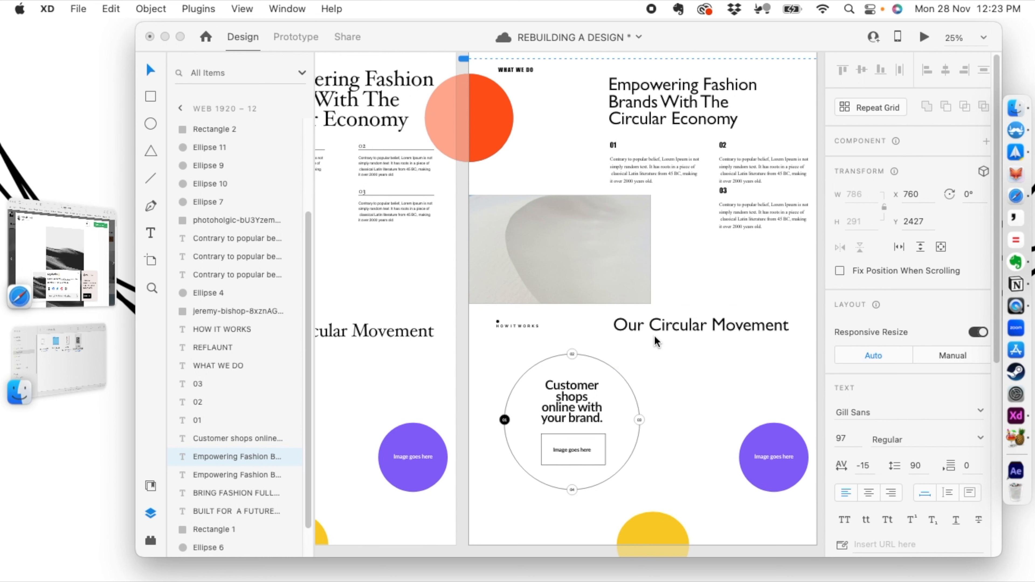
key(Escape)
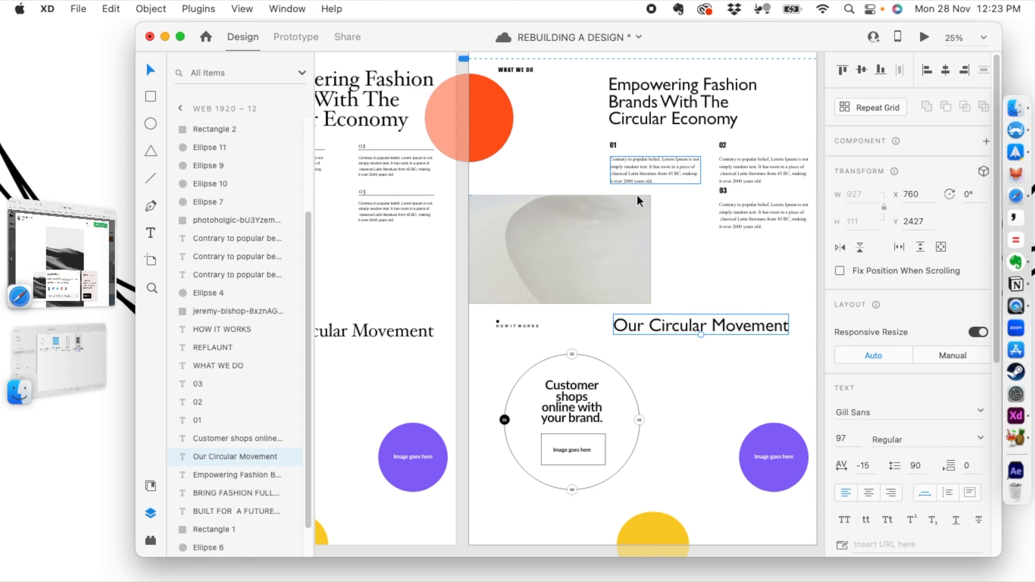
Compare the new heading with the previous artboard's layout and save the document.
scroll(661, 332, down, 3)
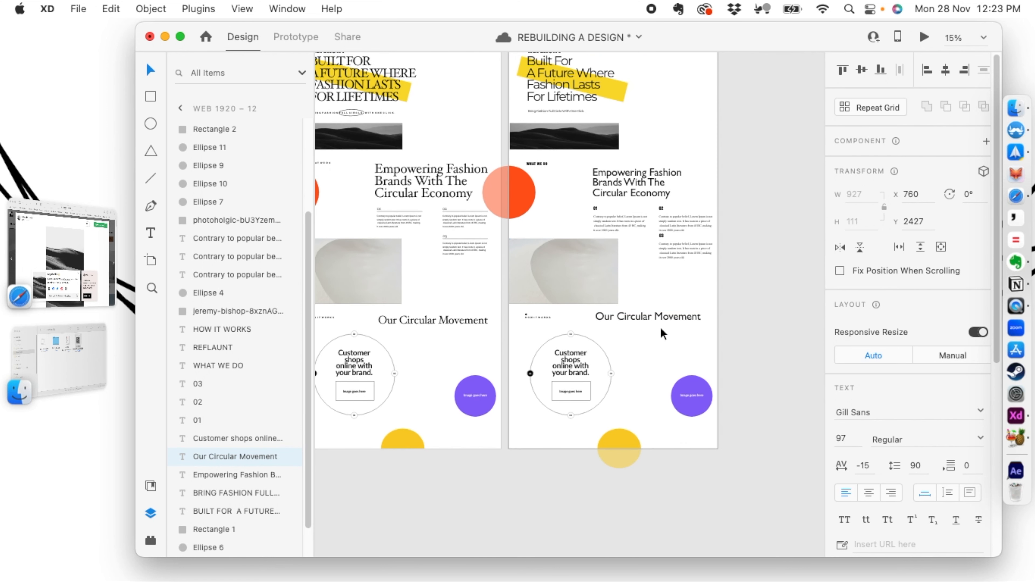
scroll(634, 191, up, 3)
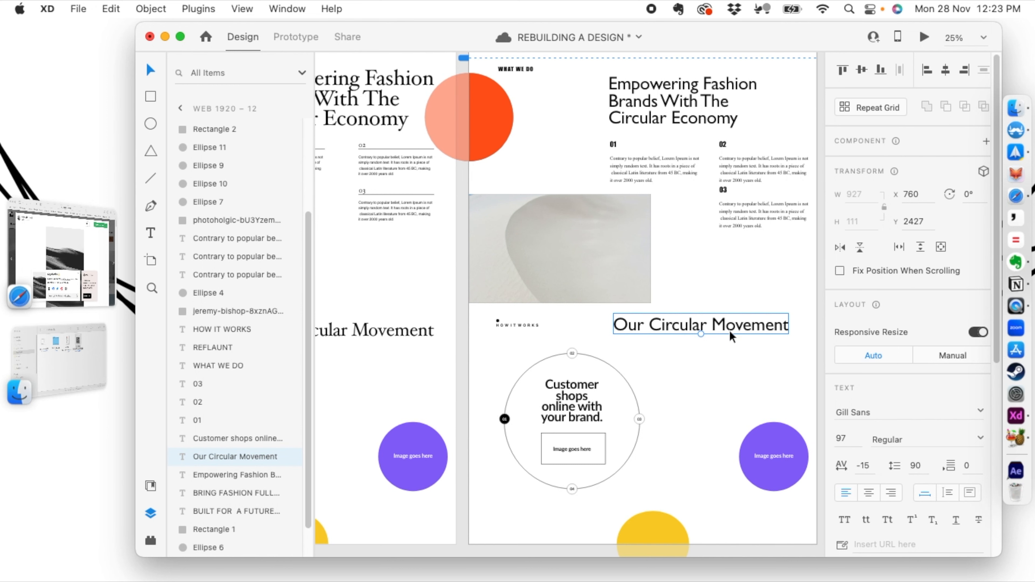
scroll(730, 332, down, 3)
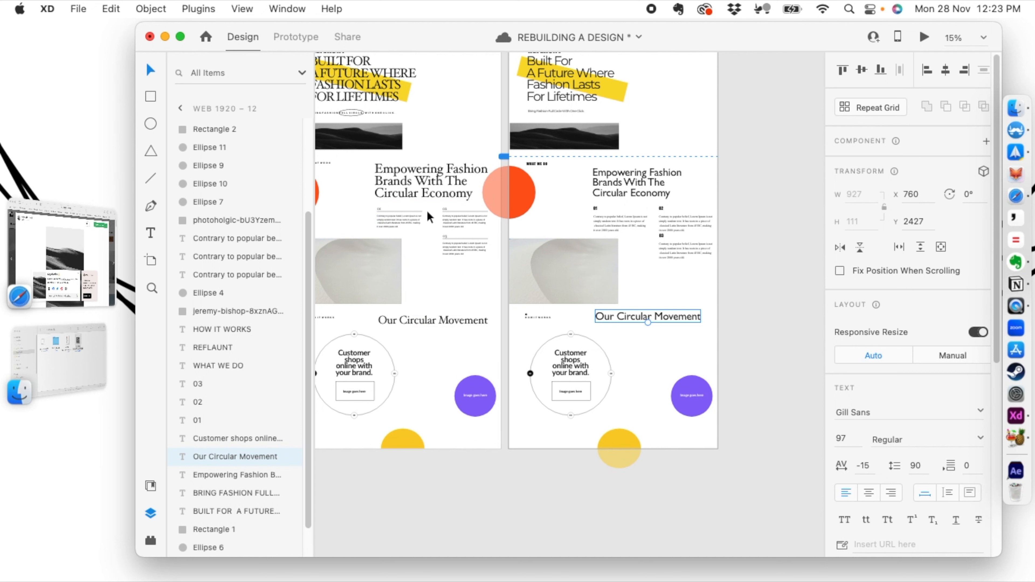
key(super+s)
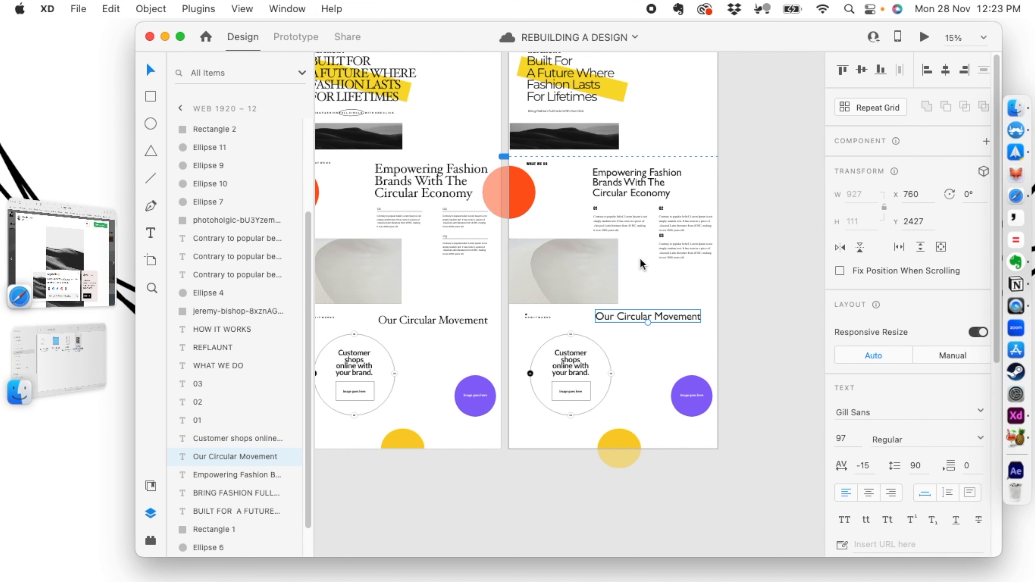
Break the Our Circular Movement heading onto two lines before the word Movement.
scroll(640, 264, up, 3)
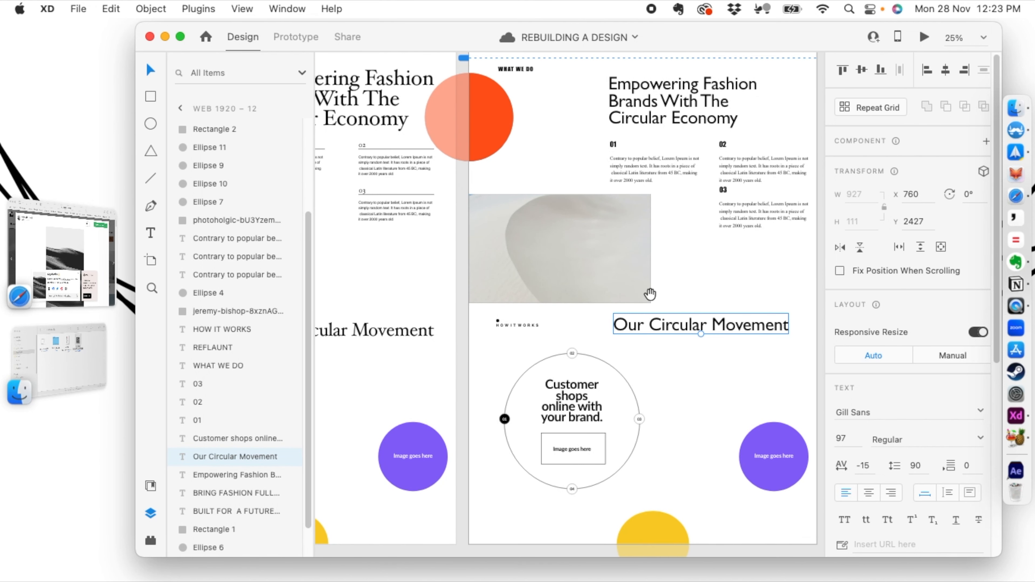
scroll(649, 293, right, 3)
scroll(649, 294, down, 1)
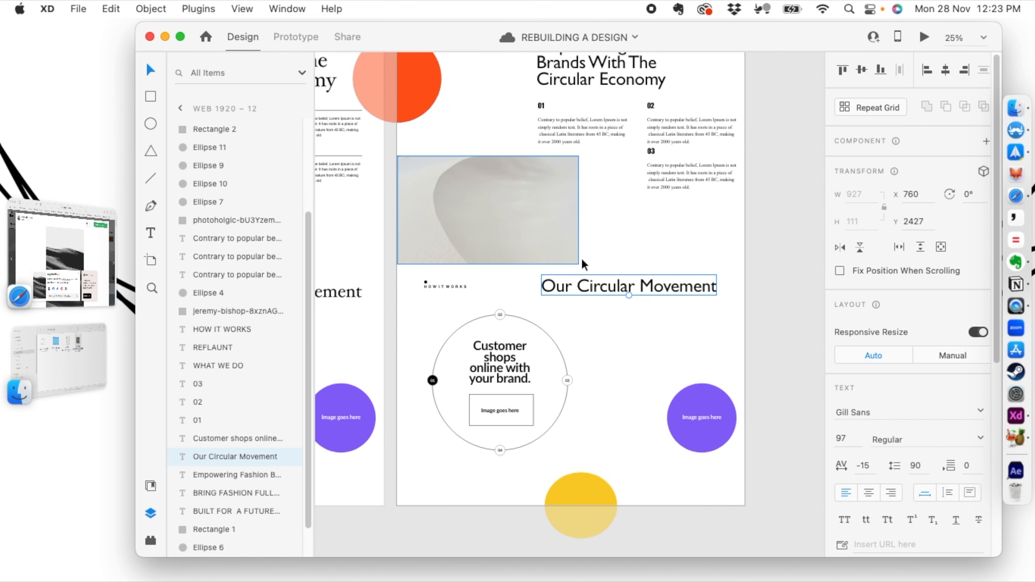
double_click(643, 286)
click(642, 286)
key(Return)
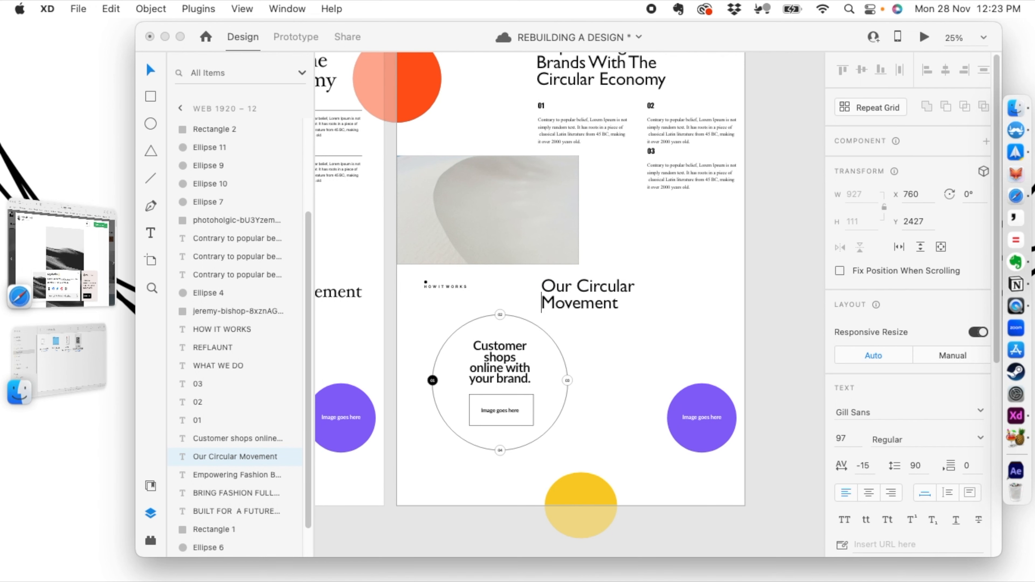
key(Escape)
key(super+minus)
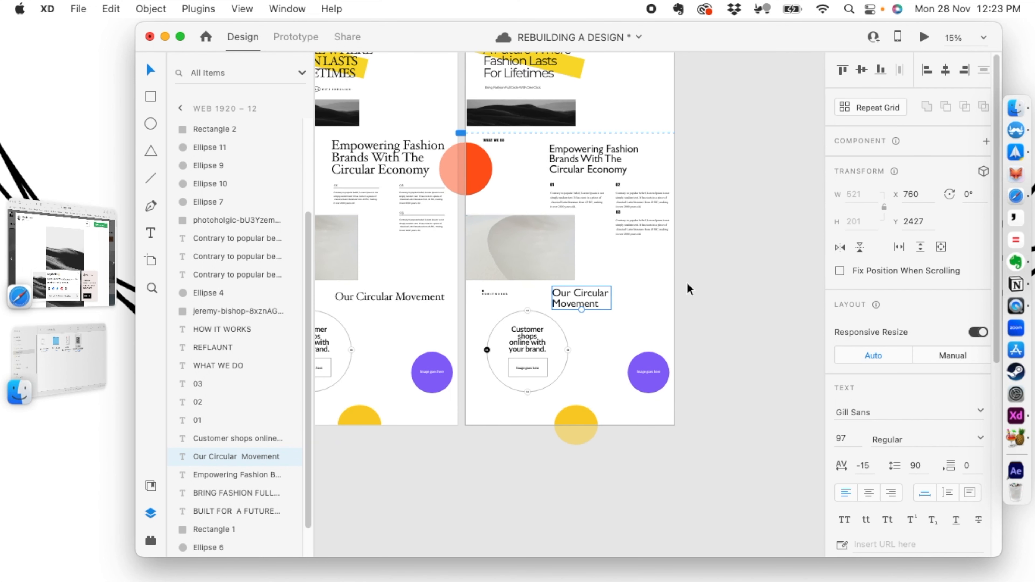
click(725, 270)
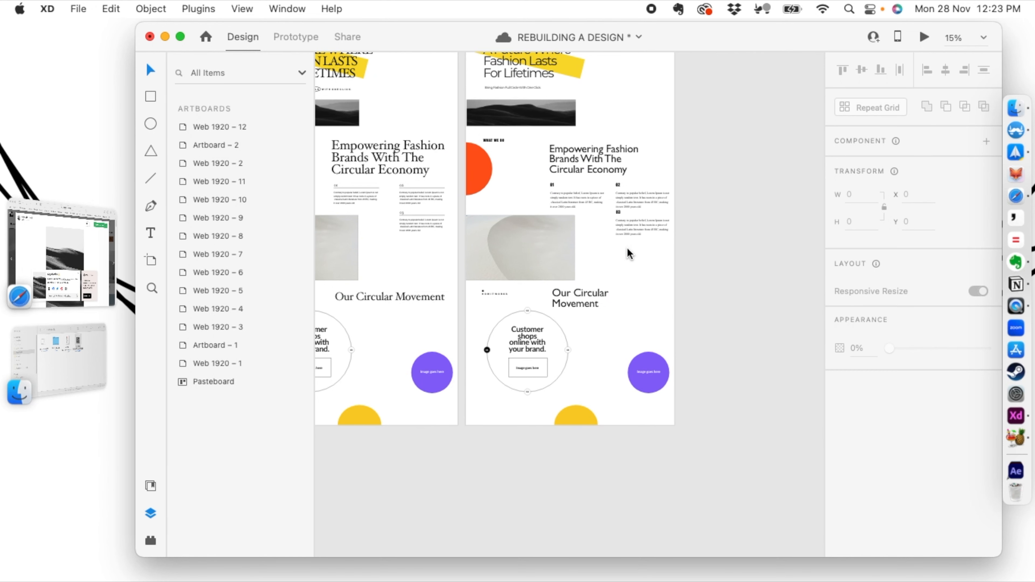
Delete the HOW IT WORKS label and the small dot above it.
scroll(626, 251, up, 5)
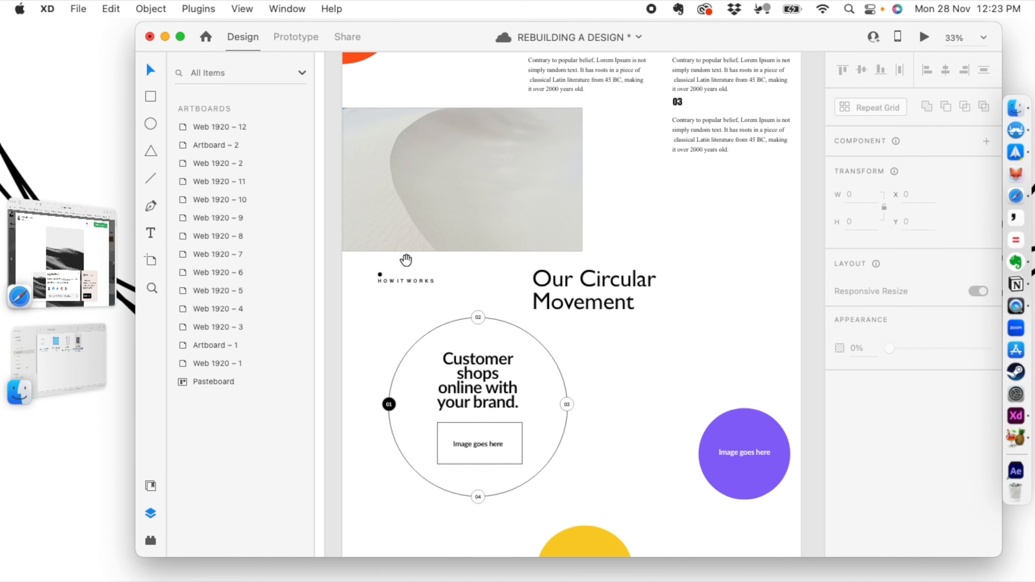
scroll(435, 334, left, 2)
click(445, 286)
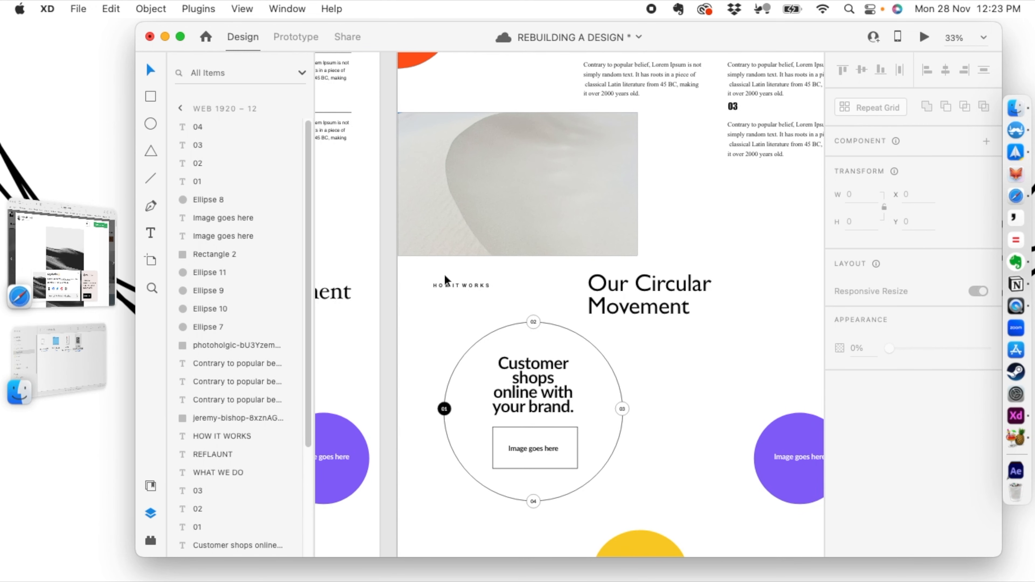
Duplicate the WHAT WE DO label, place the copy beside Our Circular Movement at X 143, Y 2468, and change it to HOW DOES IT WORK.
scroll(442, 286, up, 5)
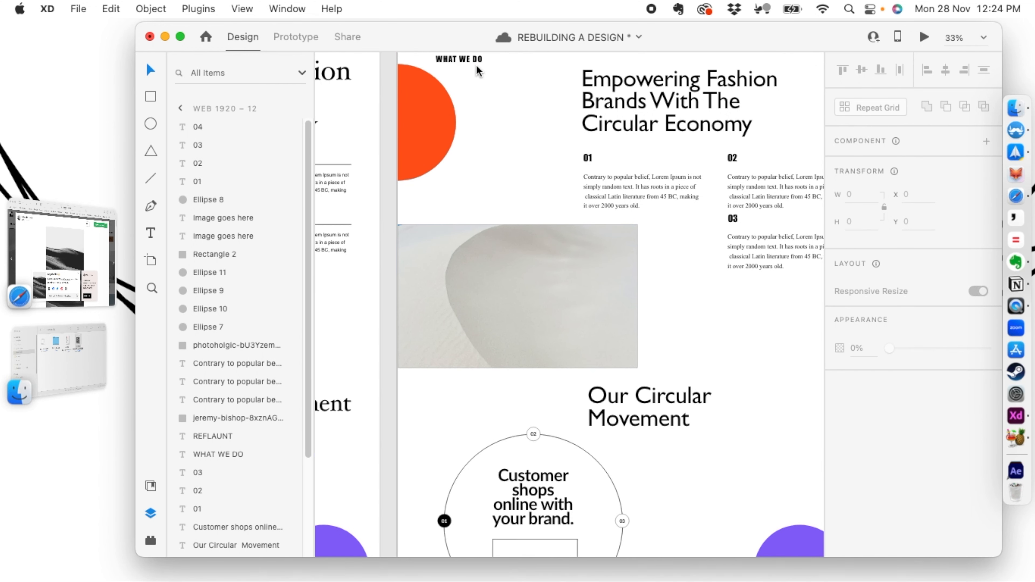
click(475, 62)
key(super+d)
drag(475, 63, 462, 398)
double_click(462, 398)
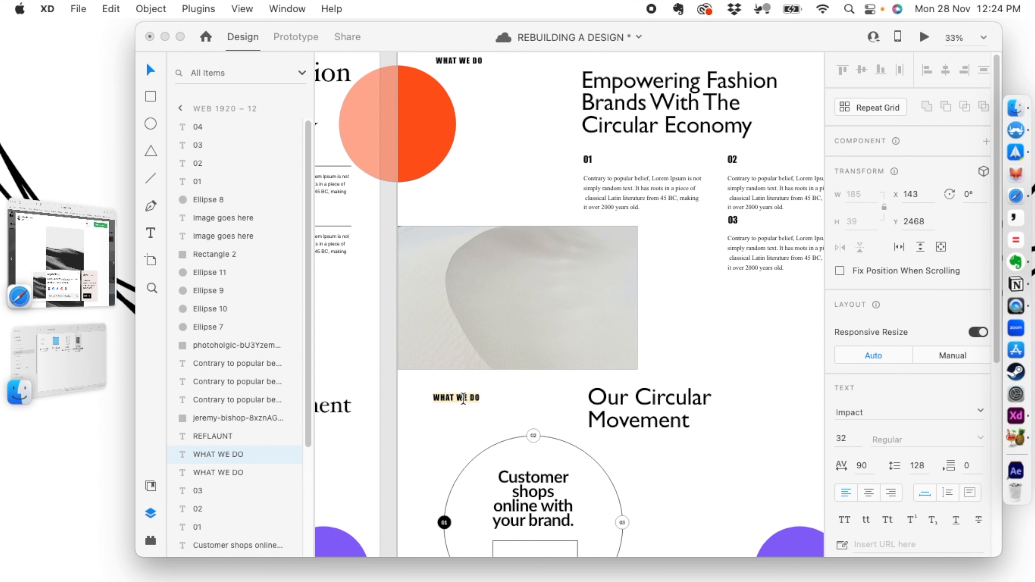
text(HOW DOES I)
key(Escape)
Check the fonts of the Customer shops online text and the Built For A Future headline.
scroll(527, 320, down, 3)
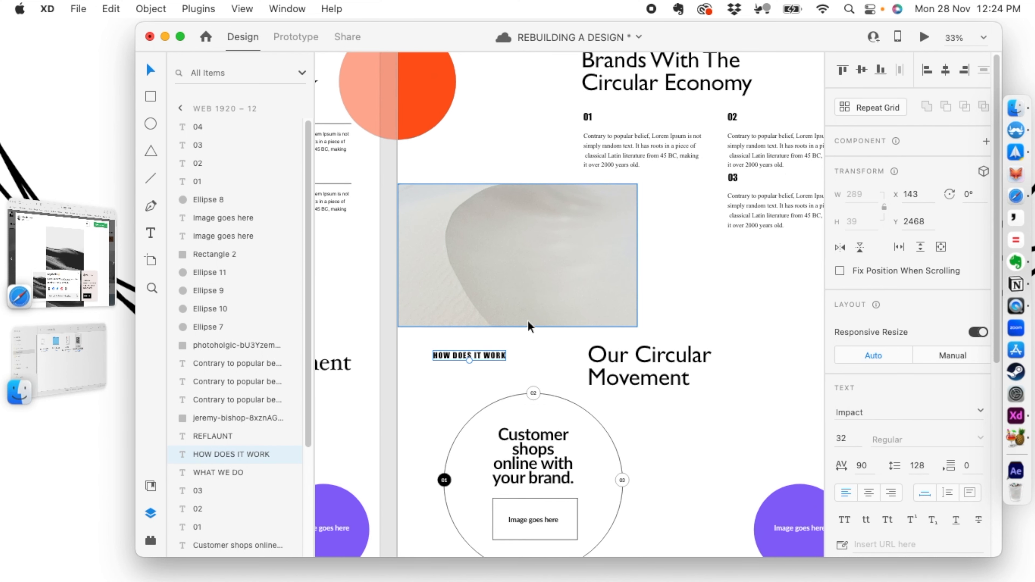
scroll(528, 321, down, 5)
key(super+minus)
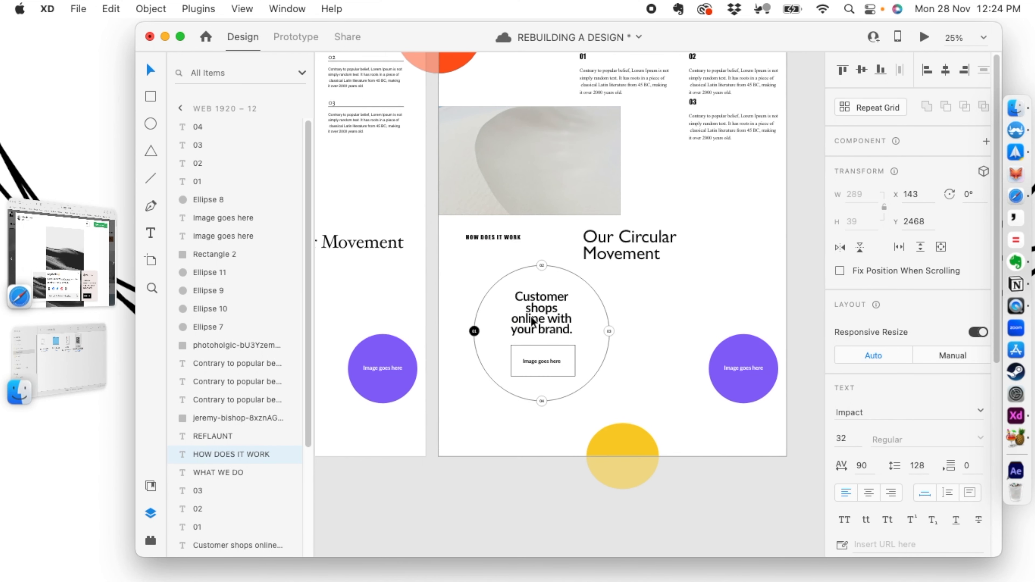
scroll(605, 350, up, 3)
scroll(604, 350, up, 2)
scroll(602, 347, down, 5)
click(515, 326)
scroll(545, 310, up, 6)
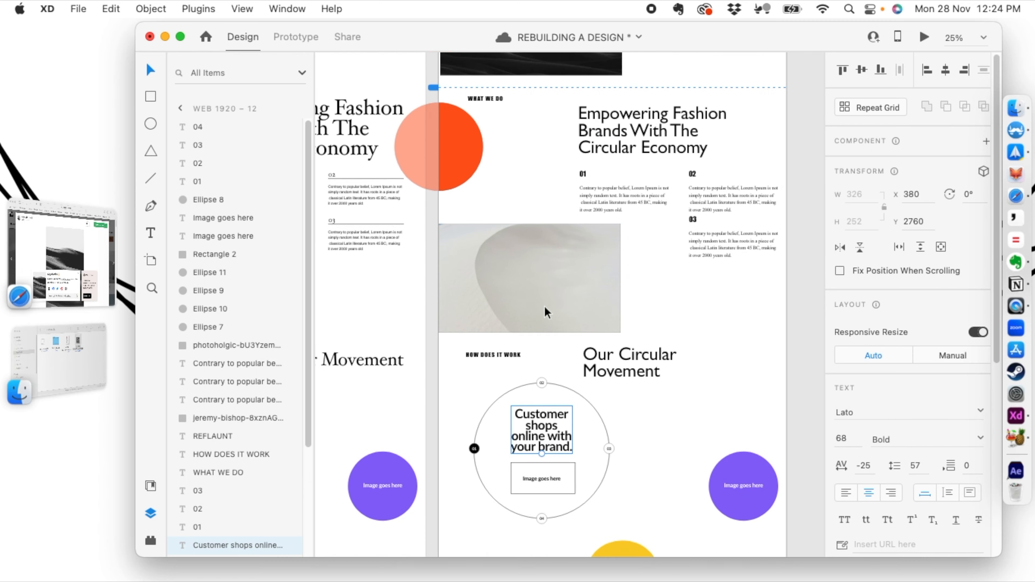
click(512, 139)
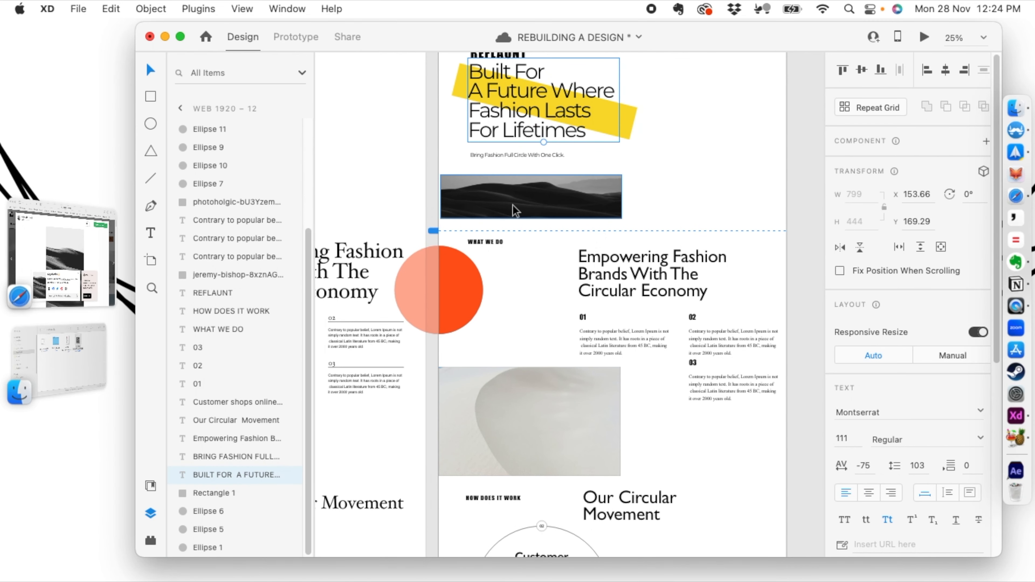
Set the Customer shops online text inside the circle to Montserrat and scale it down slightly.
scroll(512, 204, down, 6)
click(538, 339)
click(980, 411)
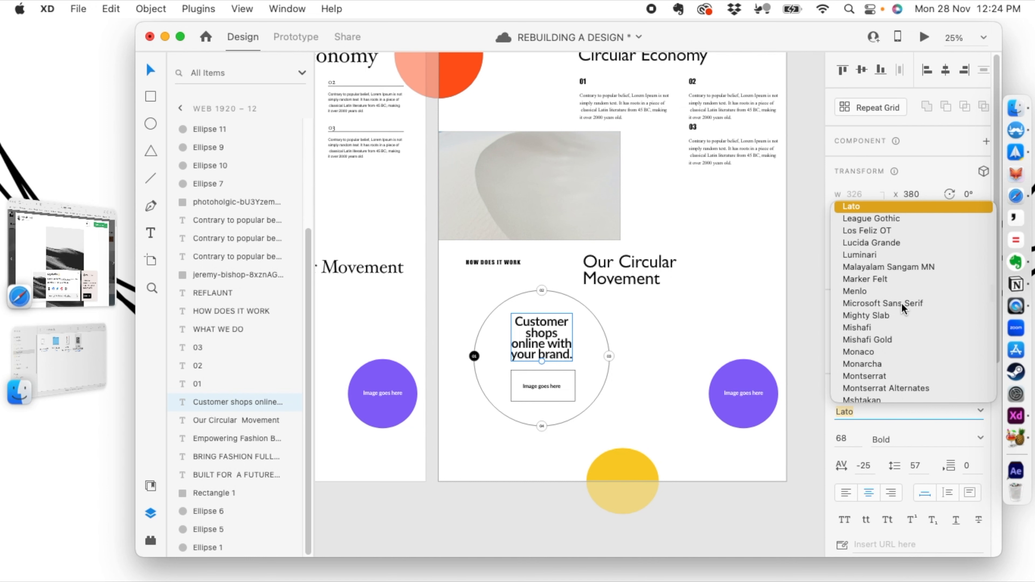
click(871, 377)
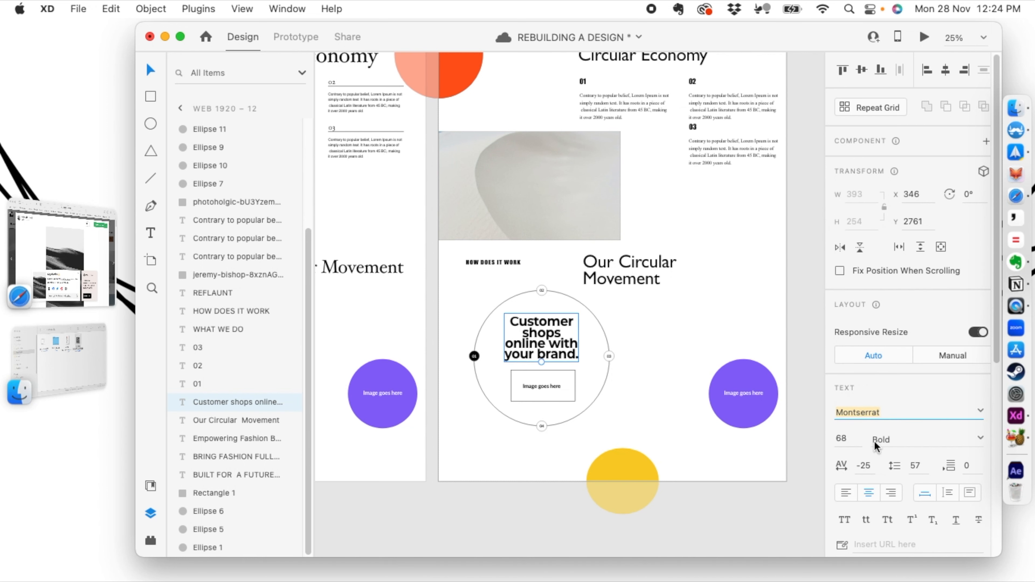
drag(541, 362, 546, 355)
click(712, 321)
Compare the restyled page with the previous artboard and duplicate the Web 1920 – 12 artboard.
key(super+minus)
key(super+minus)
key(super+plus)
drag(680, 298, 699, 421)
drag(661, 363, 692, 318)
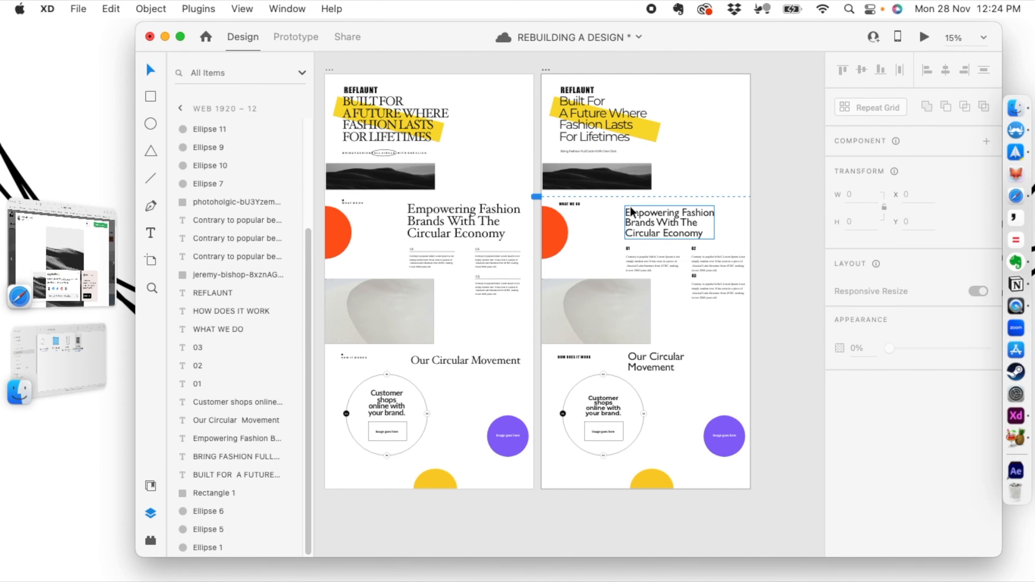
key(super+minus)
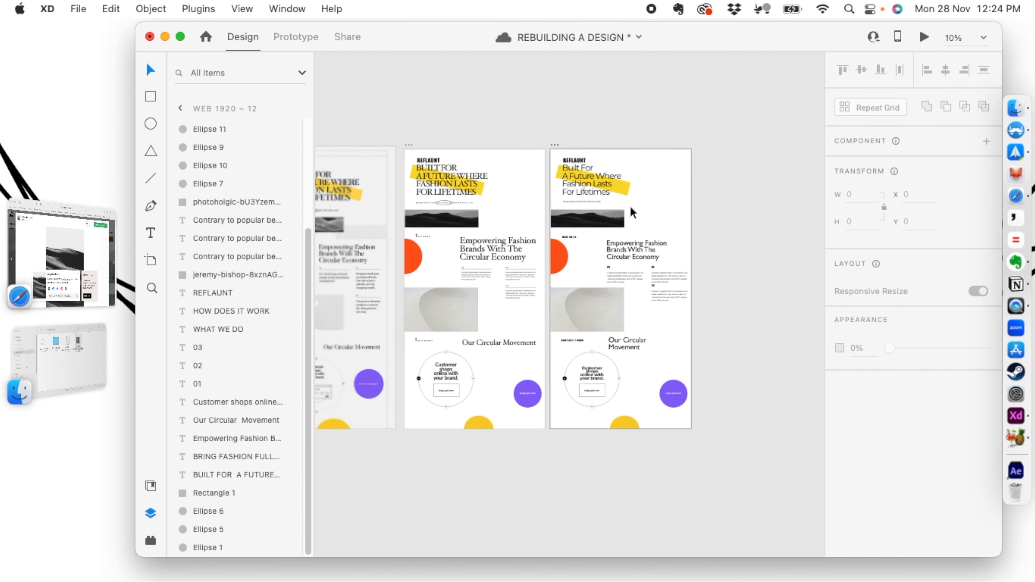
click(553, 150)
key(super+d)
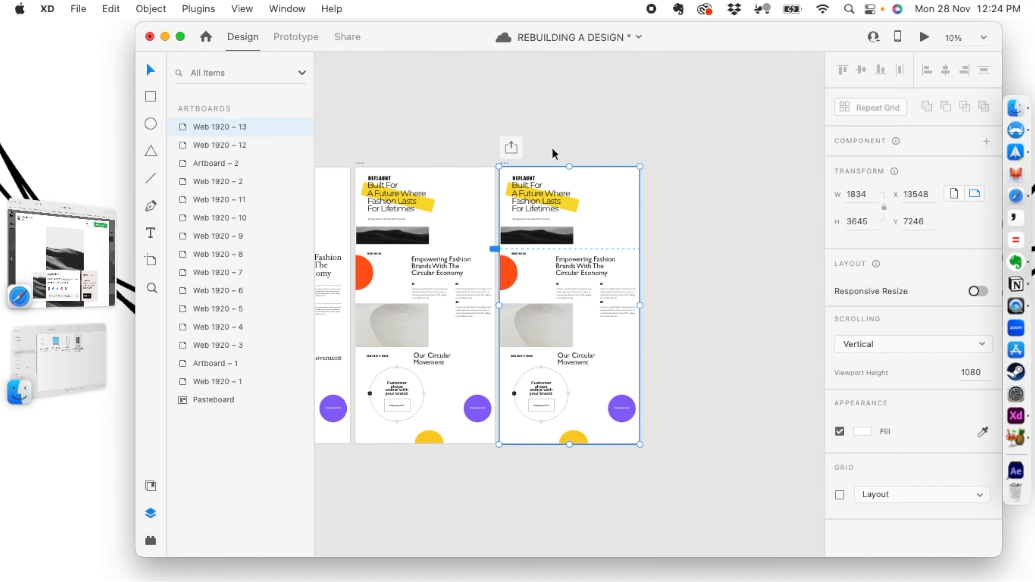
Delete the tilted yellow rectangle behind the headline and the orange circle beside WHAT WE DO on Web 1920 – 13.
key(super+equal)
key(super+equal)
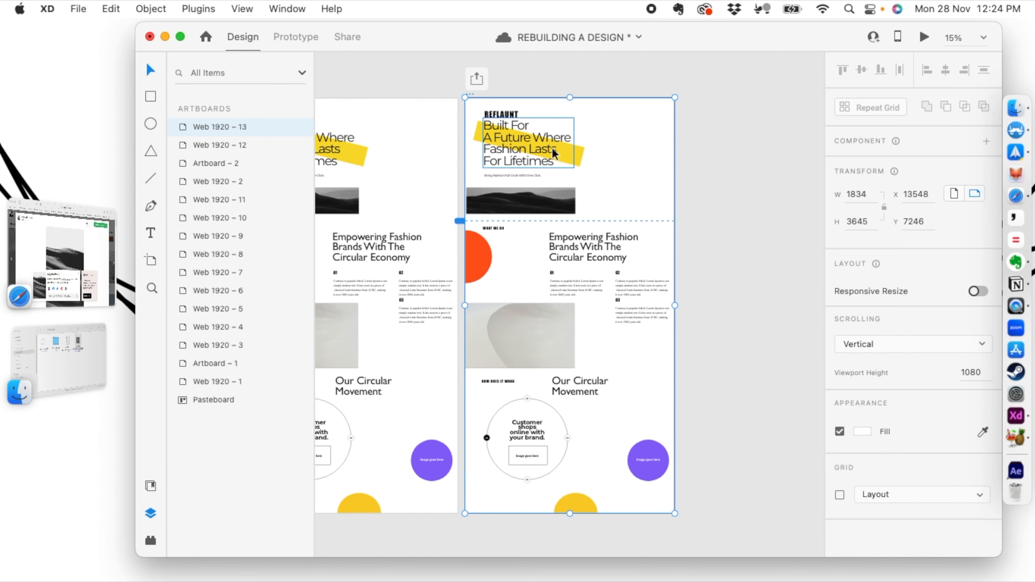
scroll(625, 245, up, 3)
click(627, 199)
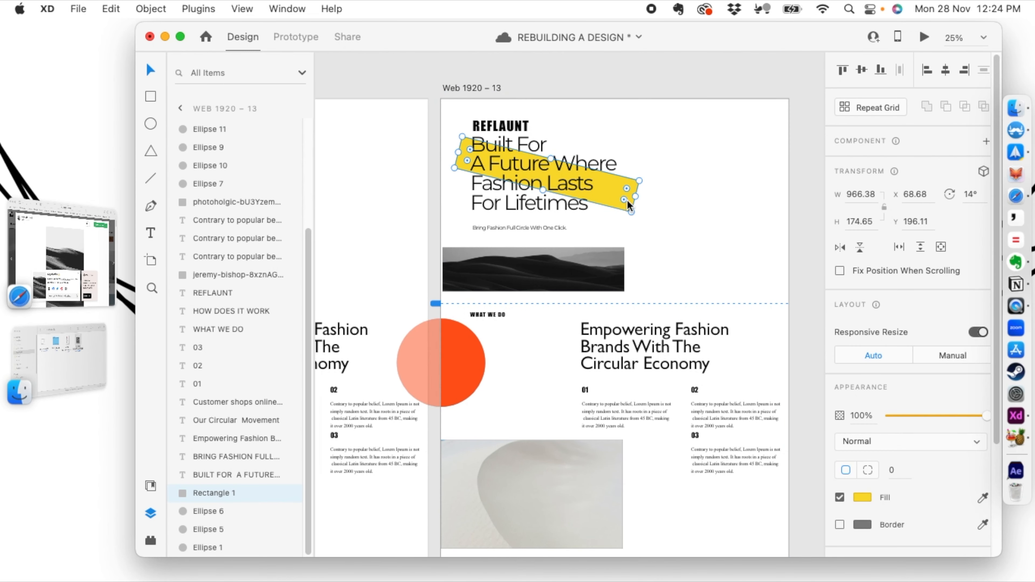
key(Delete)
click(474, 351)
key(Delete)
scroll(475, 315, down, 6)
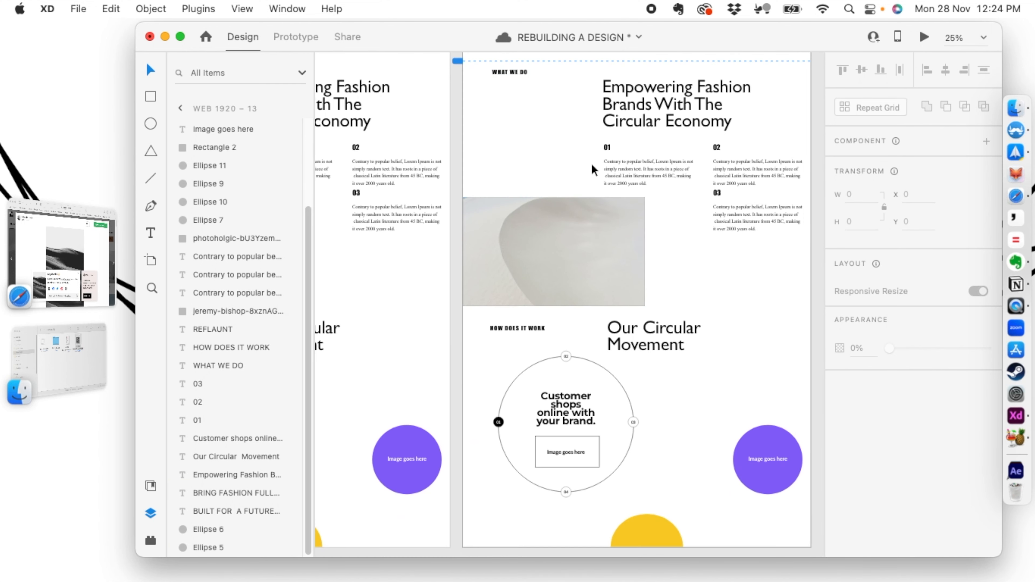
Delete the purple circle with its label and the yellow shape at the lower edge of Web 1920 – 13.
click(768, 447)
key(Delete)
drag(720, 423, 781, 523)
key(Delete)
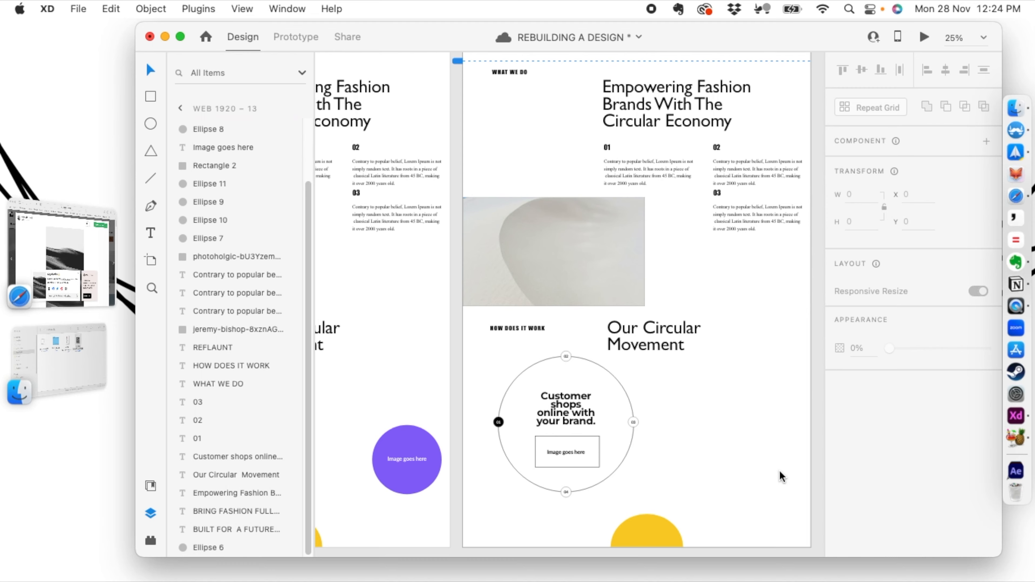
scroll(692, 294, down, 3)
click(607, 436)
key(Delete)
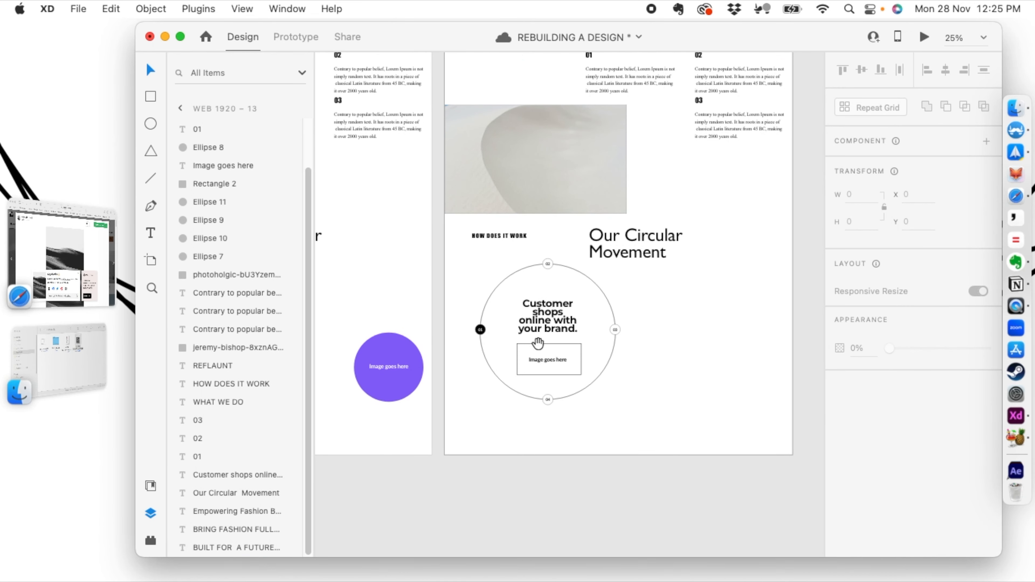
Examine the decluttered Web 1920 – 13 layout from headline to circle diagram and compare it with the previous artboard.
scroll(538, 347, up, 6)
scroll(614, 246, left, 3)
scroll(629, 235, down, 5)
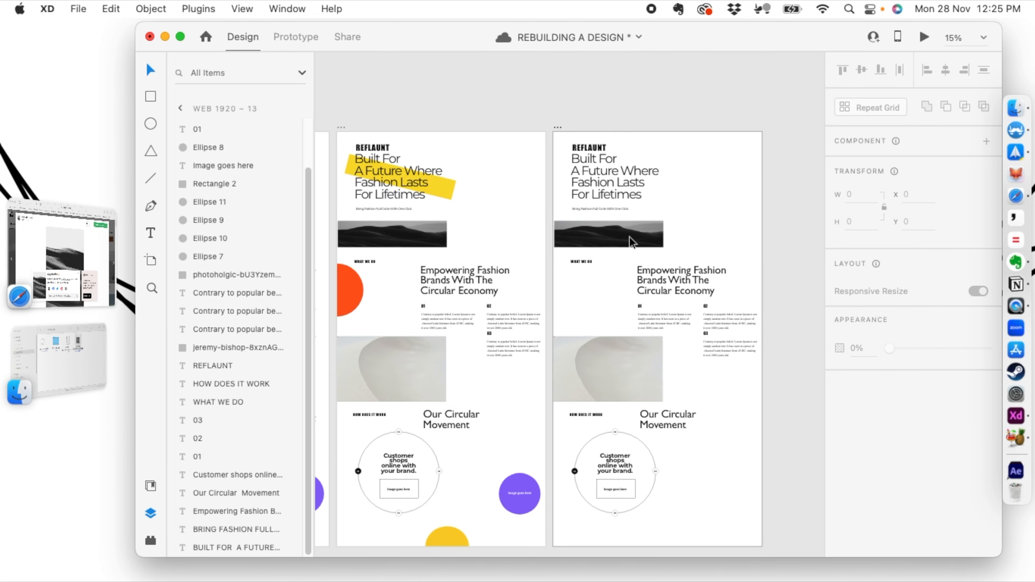
scroll(587, 226, up, 3)
scroll(589, 232, down, 3)
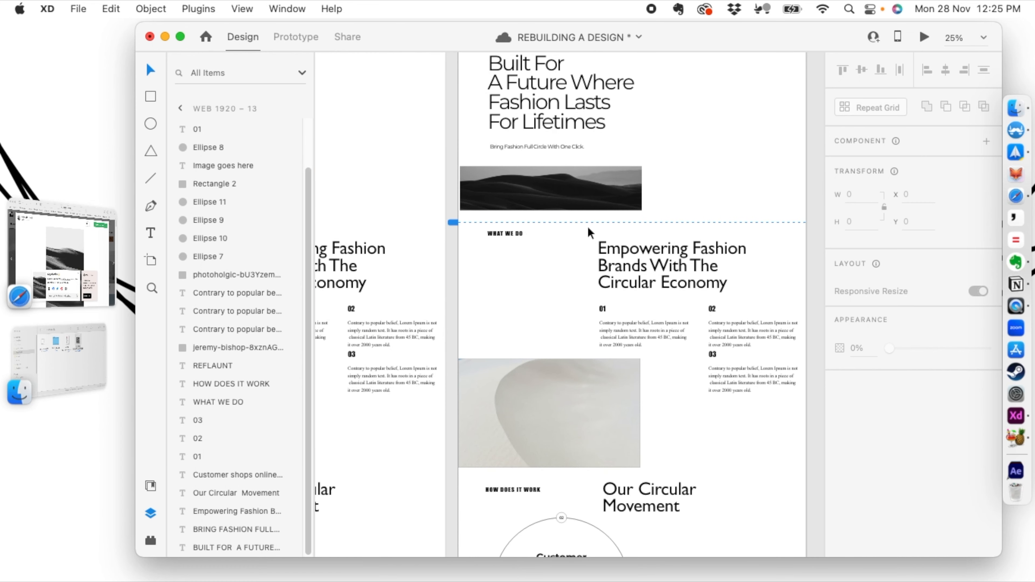
scroll(583, 204, down, 2)
scroll(582, 191, down, 3)
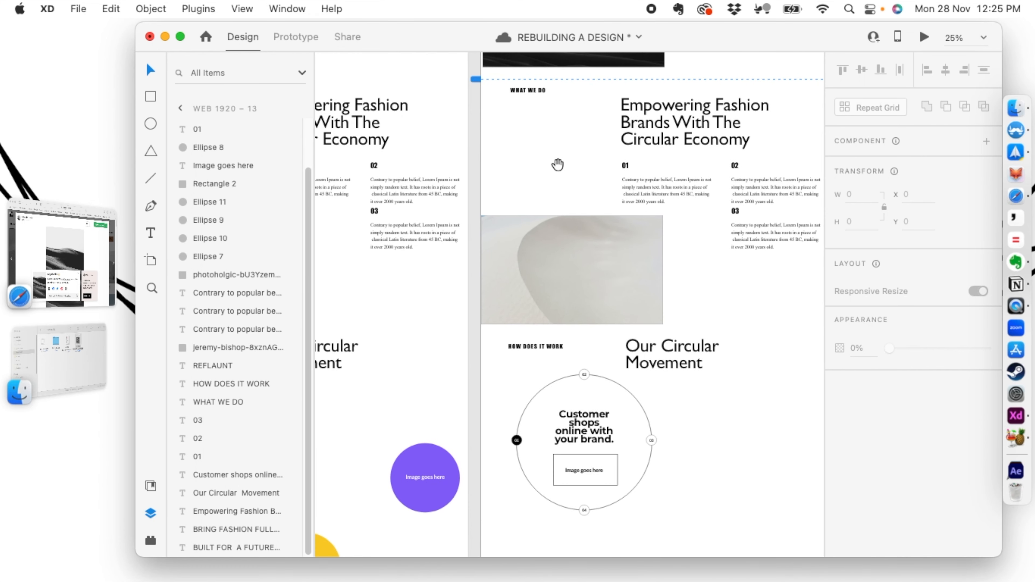
scroll(566, 204, up, 2)
drag(564, 201, 529, 303)
click(554, 181)
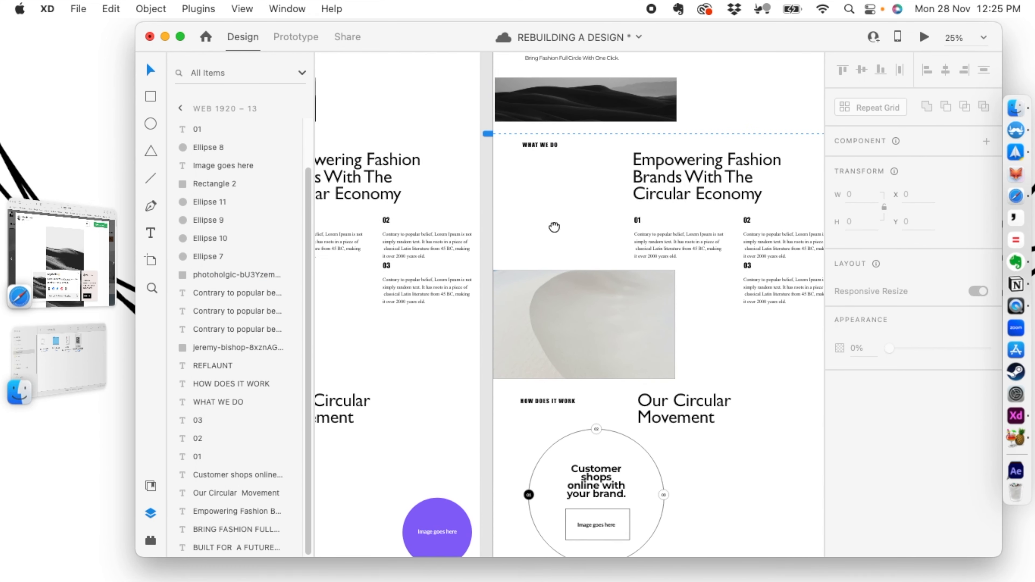
scroll(550, 270, up, 3)
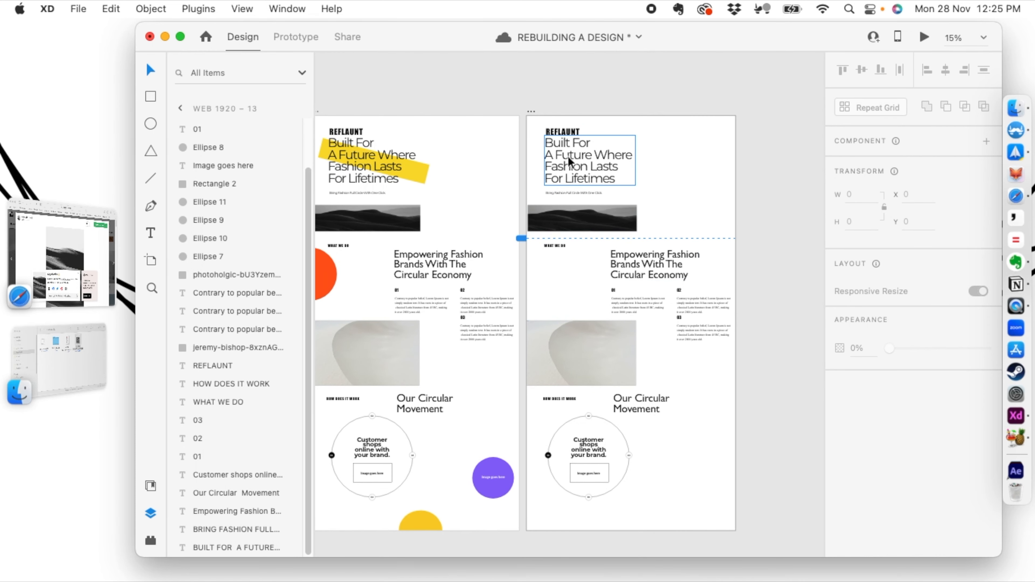
Move the Built For A Future headline to about X 917, Y 185, and place the tagline directly beneath it.
drag(567, 158, 632, 162)
drag(566, 194, 635, 199)
click(556, 275)
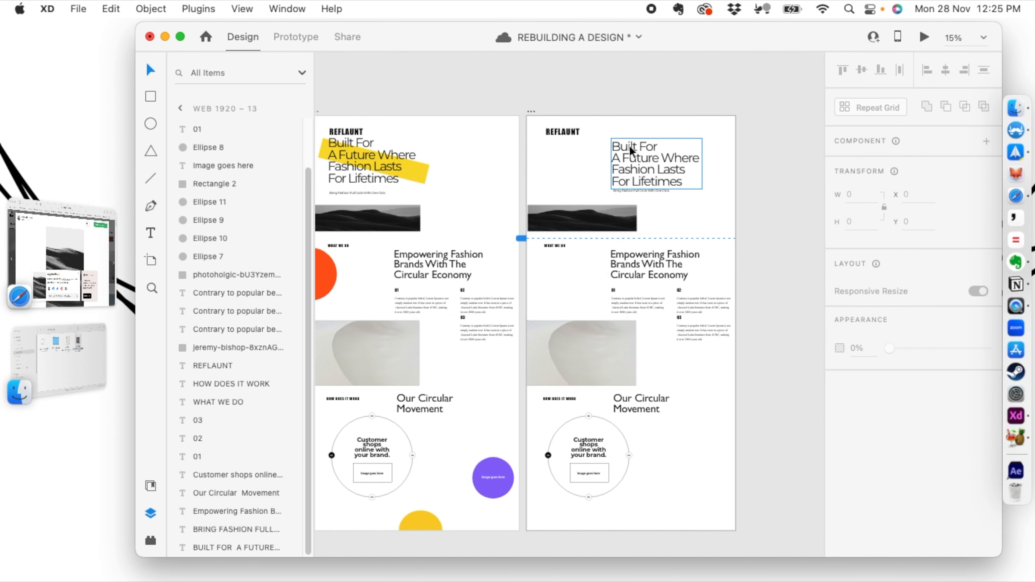
click(664, 184)
drag(652, 167, 674, 165)
click(770, 169)
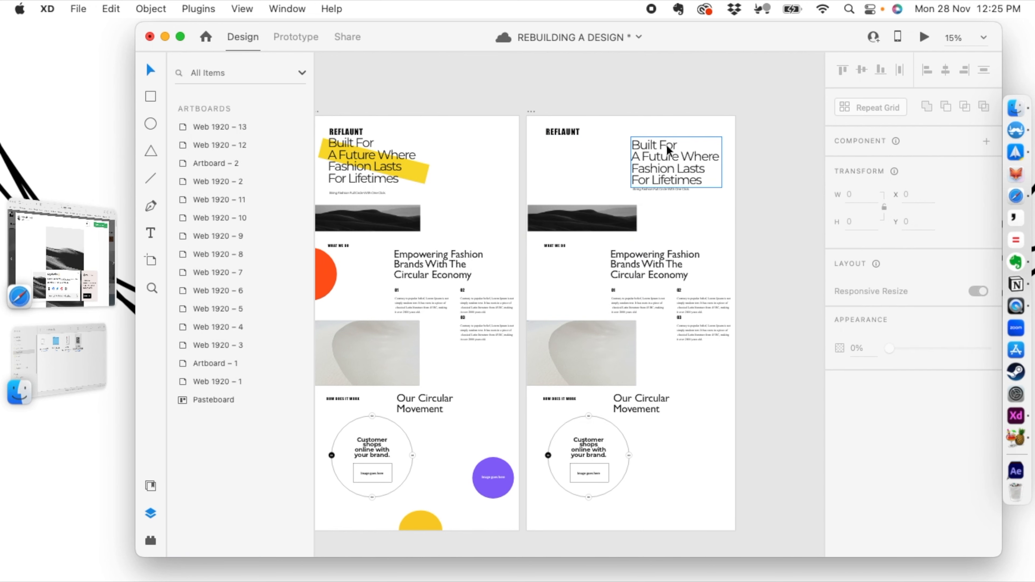
Move the Empowering Fashion heading across the page so it sits directly beneath the WHAT WE DO label.
click(656, 268)
drag(649, 261, 578, 261)
click(794, 230)
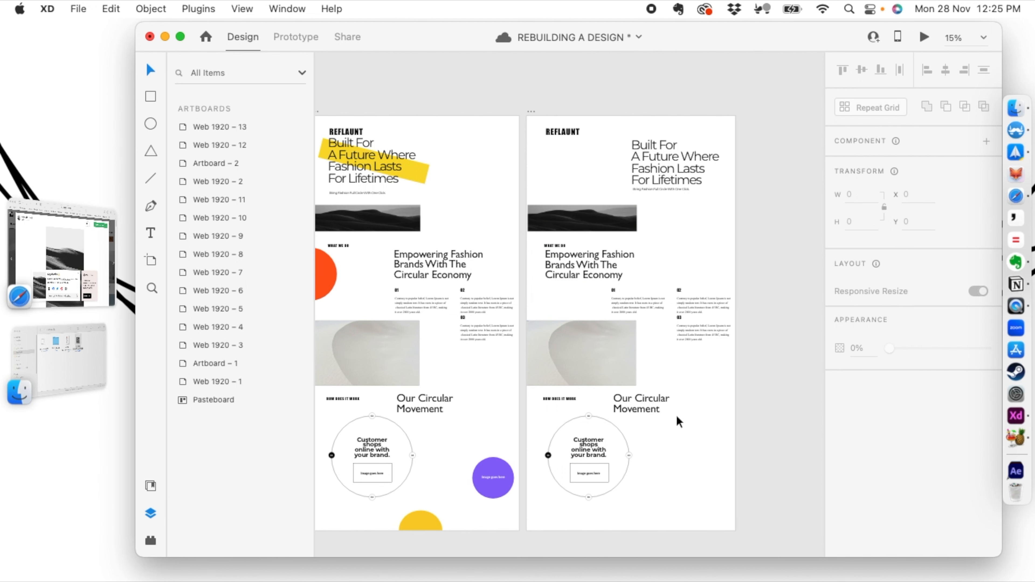
Move the Our Circular Movement heading to X 917 and place the HOW DOES IT WORK label directly above it.
drag(634, 409, 654, 407)
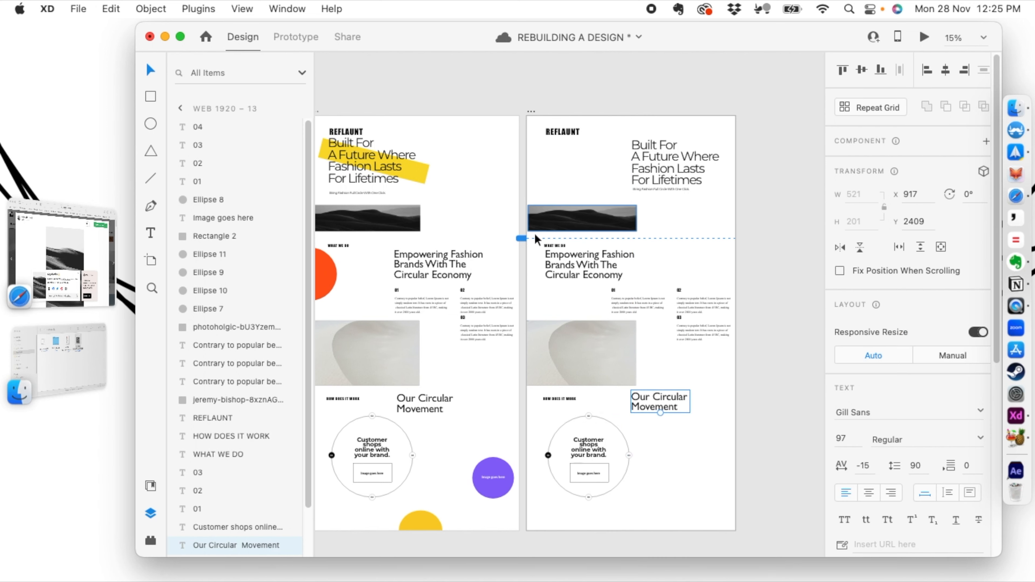
drag(557, 398, 639, 390)
drag(739, 423, 645, 401)
click(781, 370)
Move the whole Customer shops online circle diagram slightly down and to the right, below the Our Circular Movement heading.
drag(530, 399, 695, 515)
click(664, 506)
click(595, 430)
drag(595, 446, 609, 469)
drag(735, 454, 649, 408)
click(761, 326)
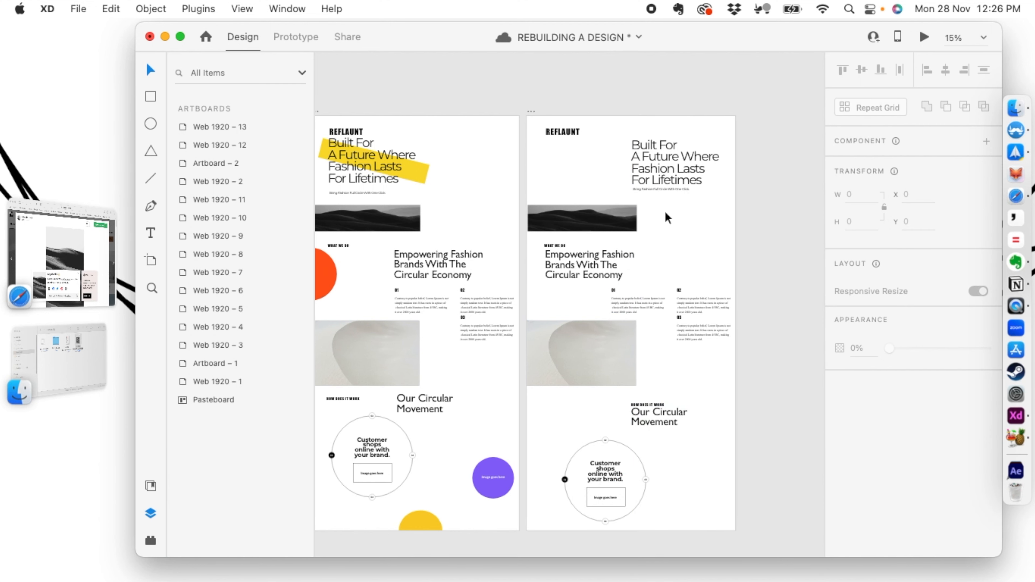
Arrange the numbered text blocks 01, 02 and 03 as three columns beneath the Empowering Fashion heading.
key(super+equal)
drag(571, 279, 579, 303)
click(705, 274)
key(super+minus)
drag(668, 284, 646, 308)
click(686, 298)
drag(715, 361, 680, 304)
click(652, 284)
drag(609, 286, 639, 303)
click(696, 354)
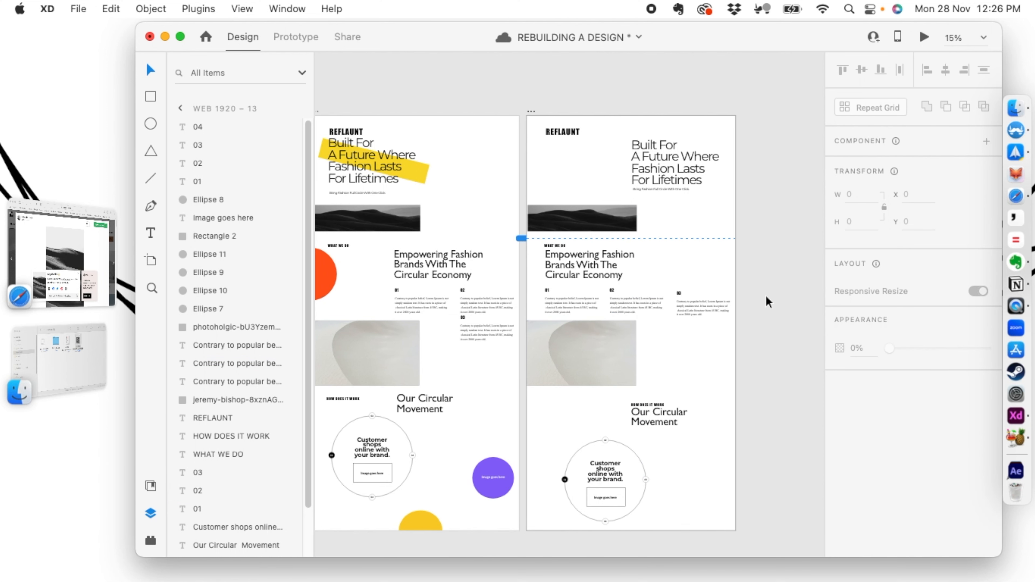
Duplicate the Web 1920 – 13 artboard to start another variation.
key(super+equal)
key(super+minus)
scroll(755, 291, down, 5)
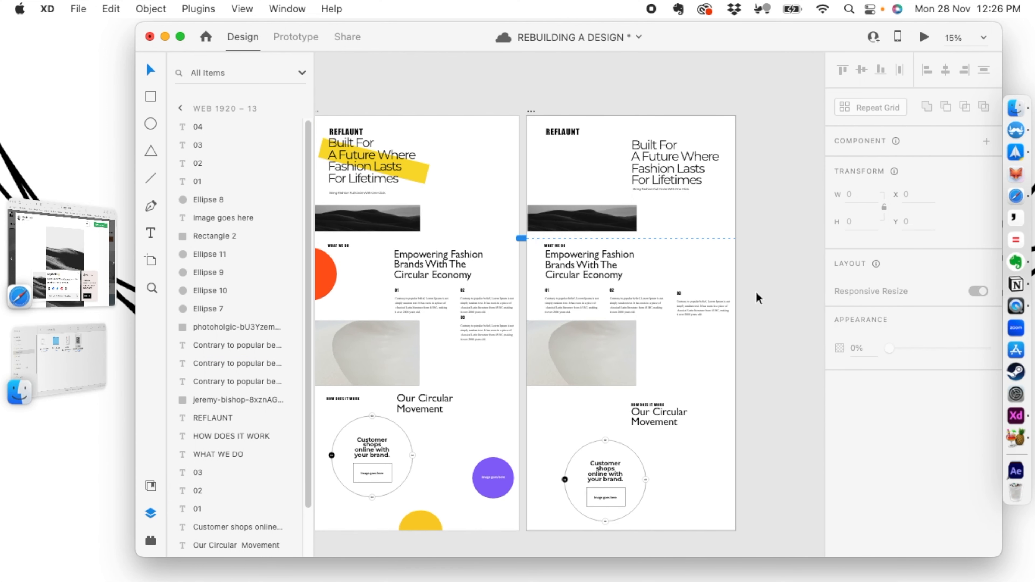
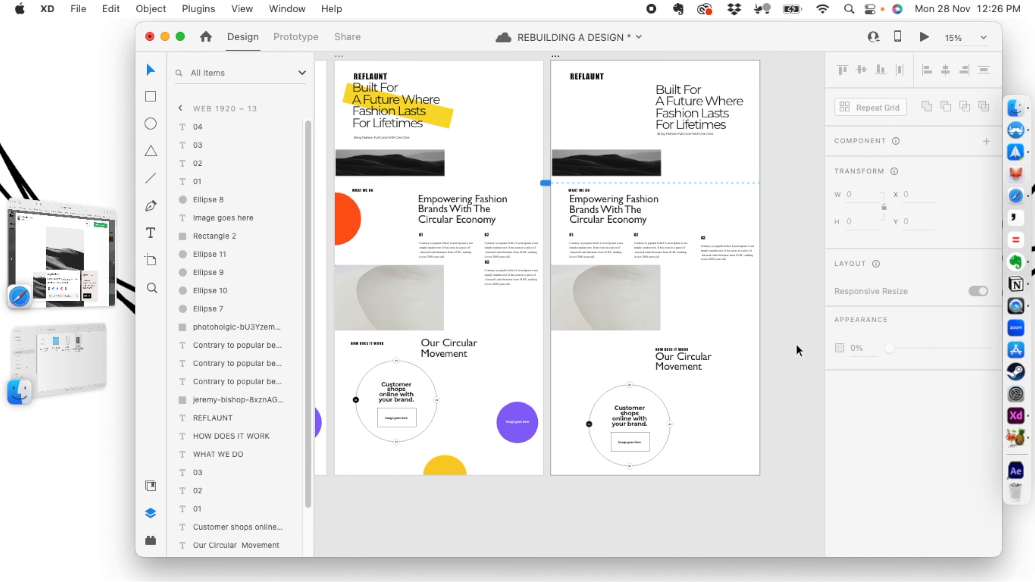
key(super+minus)
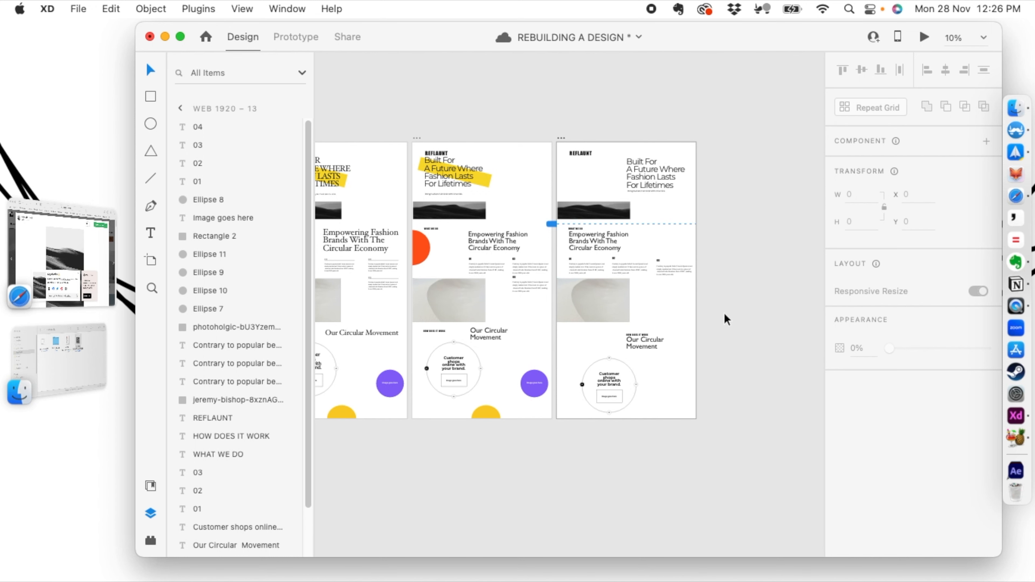
key(super+plus)
scroll(724, 314, right, 2)
scroll(724, 314, up, 1)
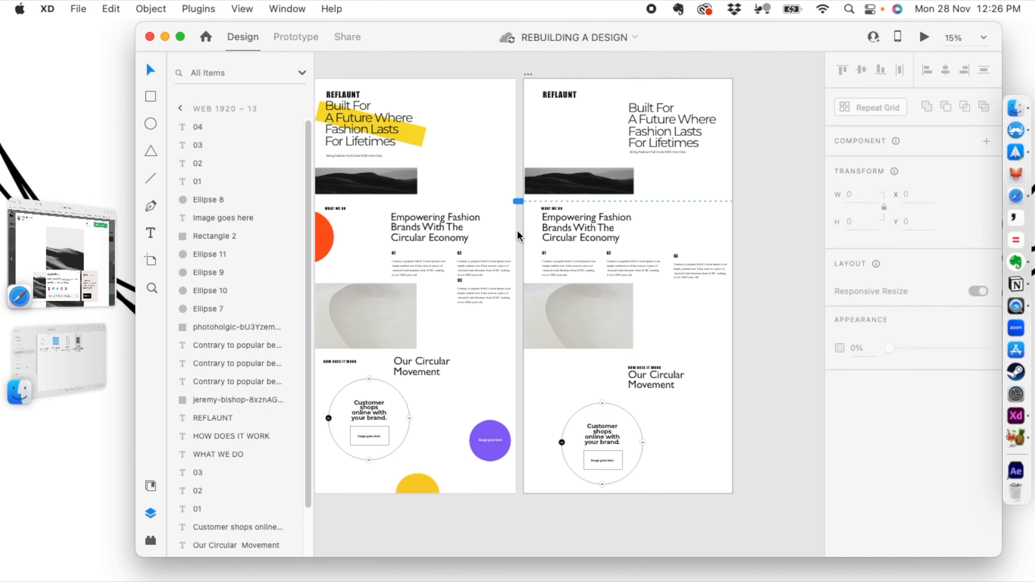
click(525, 73)
key(super+d)
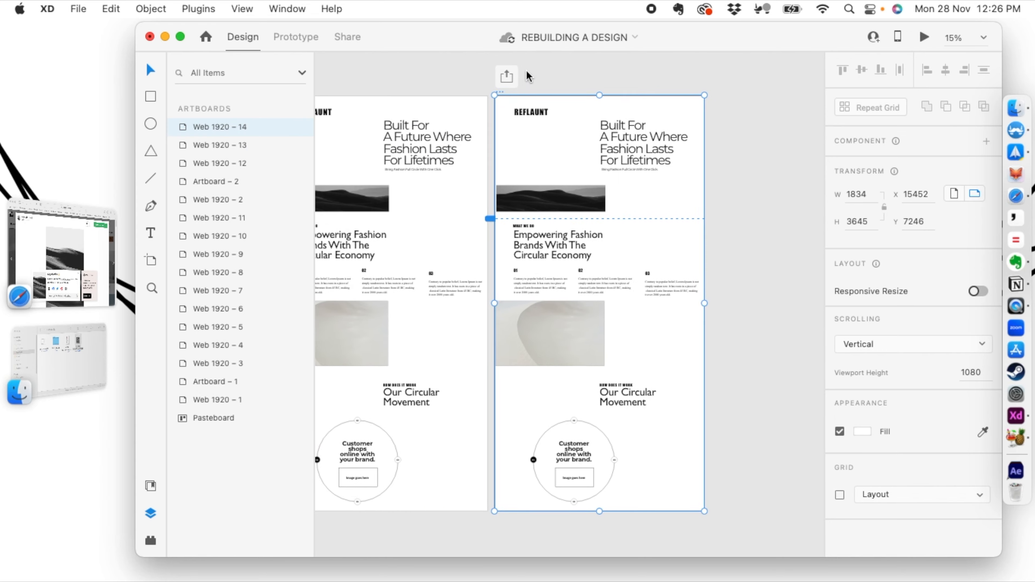
Enlarge the dark dunes image on Web 1920 – 14 to about 1901 × 1364 so it fills the artboard's header area.
scroll(713, 222, down, 2)
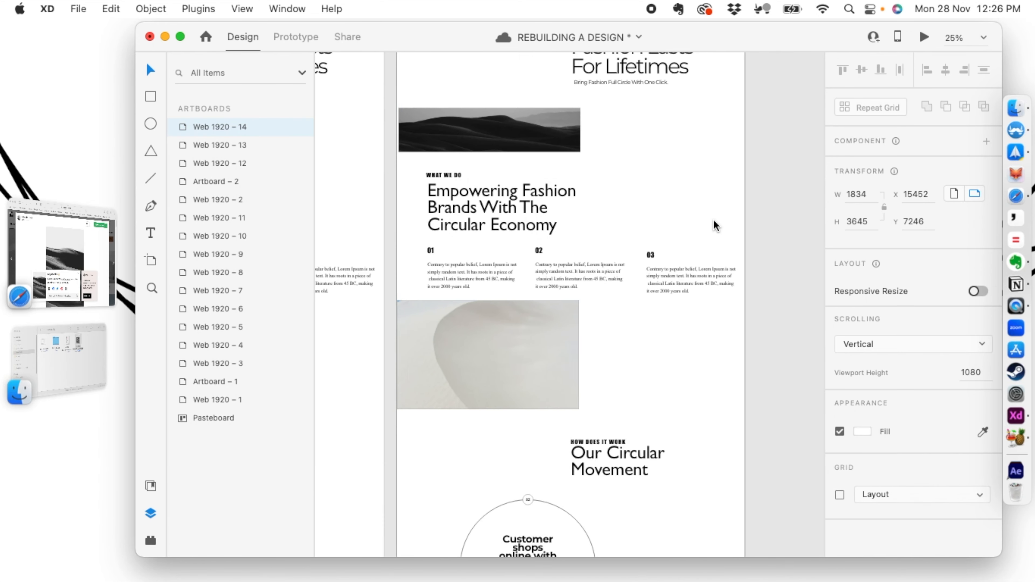
scroll(713, 220, up, 3)
scroll(712, 258, left, 2)
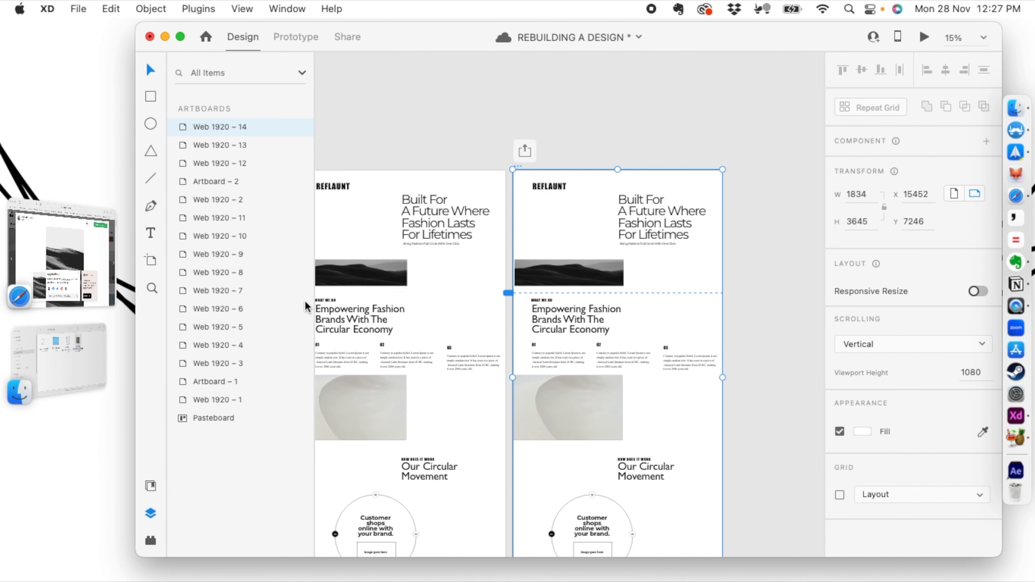
drag(369, 164, 646, 72)
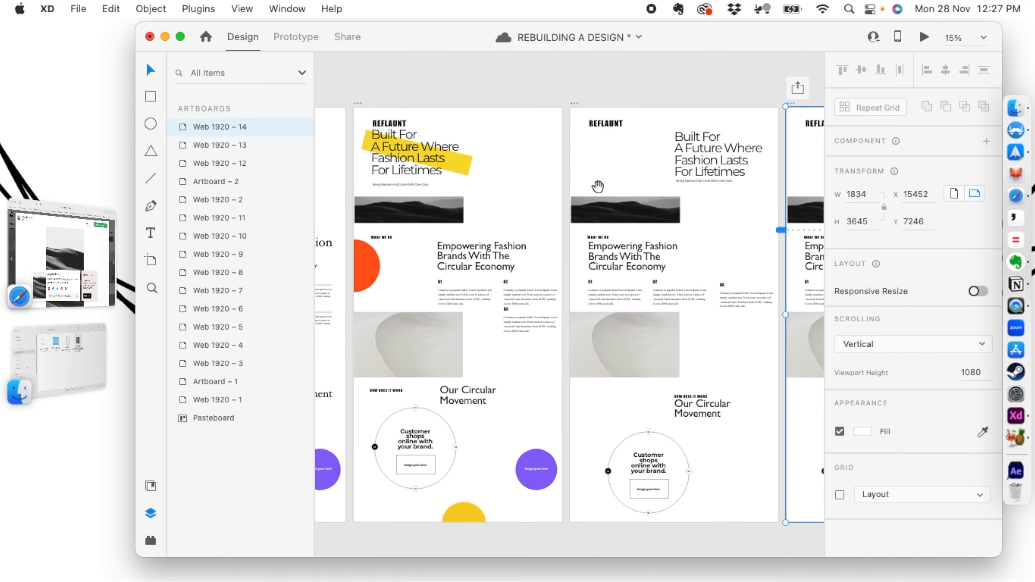
drag(504, 176, 326, 203)
drag(505, 198, 267, 238)
click(437, 276)
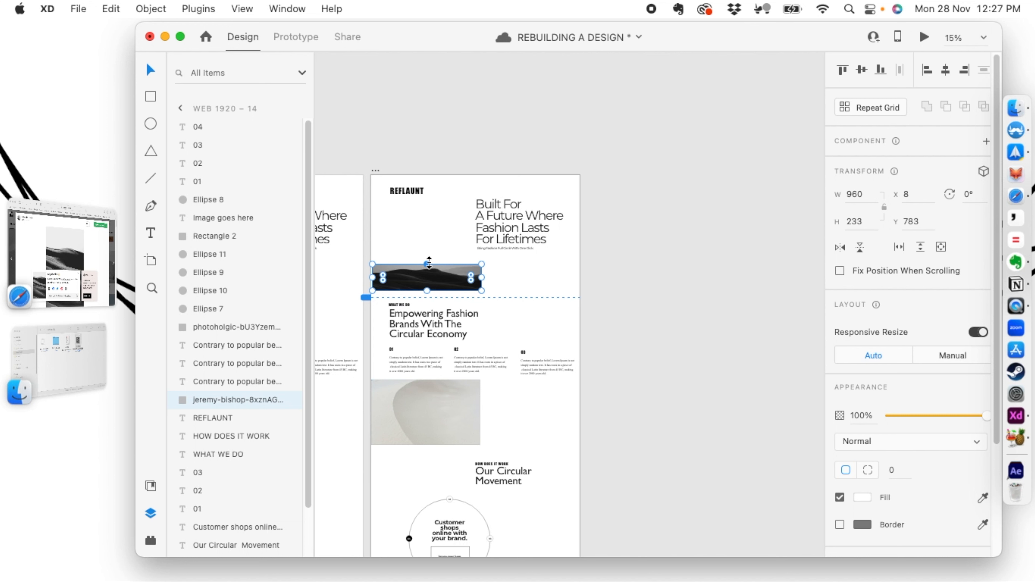
drag(429, 261, 436, 135)
mouse_move(481, 213)
mouse_down()
mouse_move(589, 208)
mouse_move(493, 212)
mouse_move(492, 228)
mouse_up()
click(746, 171)
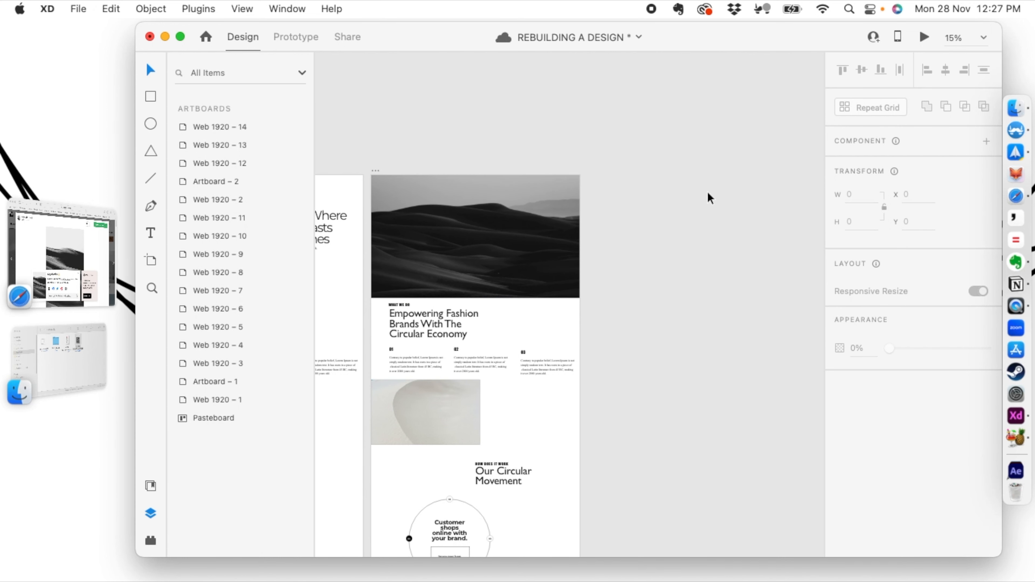
Send the dunes image backward in the layer order until it lies behind the REFLAUNT logo, headline and tagline.
scroll(708, 197, up, 5)
click(386, 247)
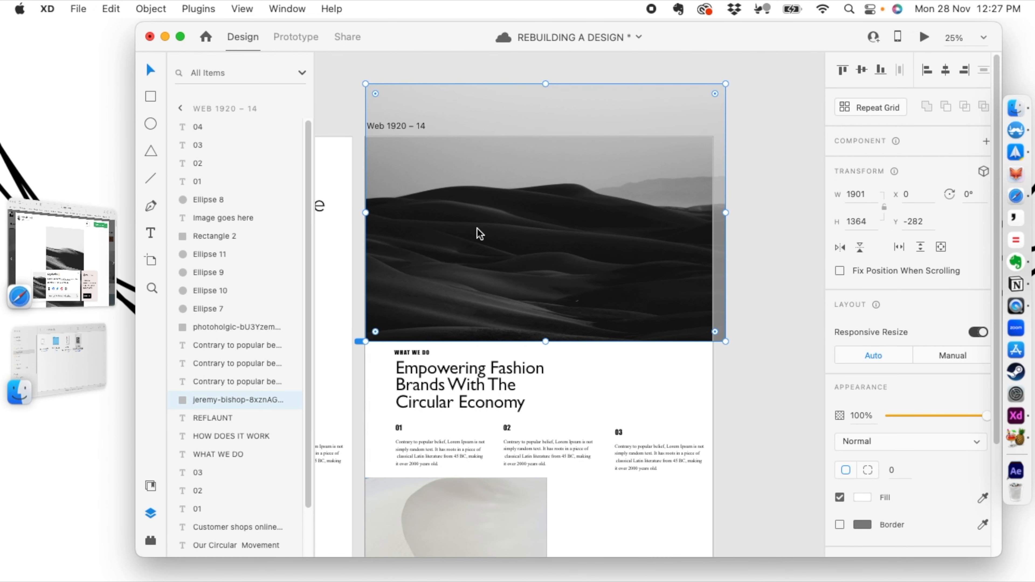
key(super+bracketleft)
key(super+bracketleft)
key(super+bracketleft)
key(super+bracketleft)
key(super+bracketleft)
key(super+bracketleft)
key(super+bracketleft)
key(super+bracketleft)
key(super+bracketleft)
key(super+bracketleft)
key(super+bracketleft)
key(super+bracketleft)
key(super+bracketleft)
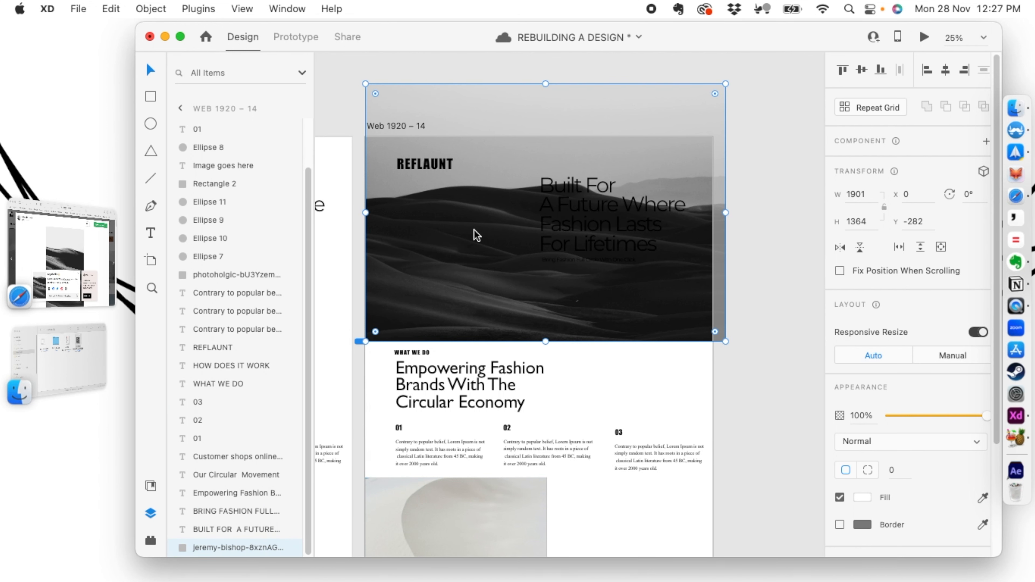
Set the fill of the Built For A Future headline to white (#FFFFFF).
click(593, 191)
scroll(870, 413, down, 5)
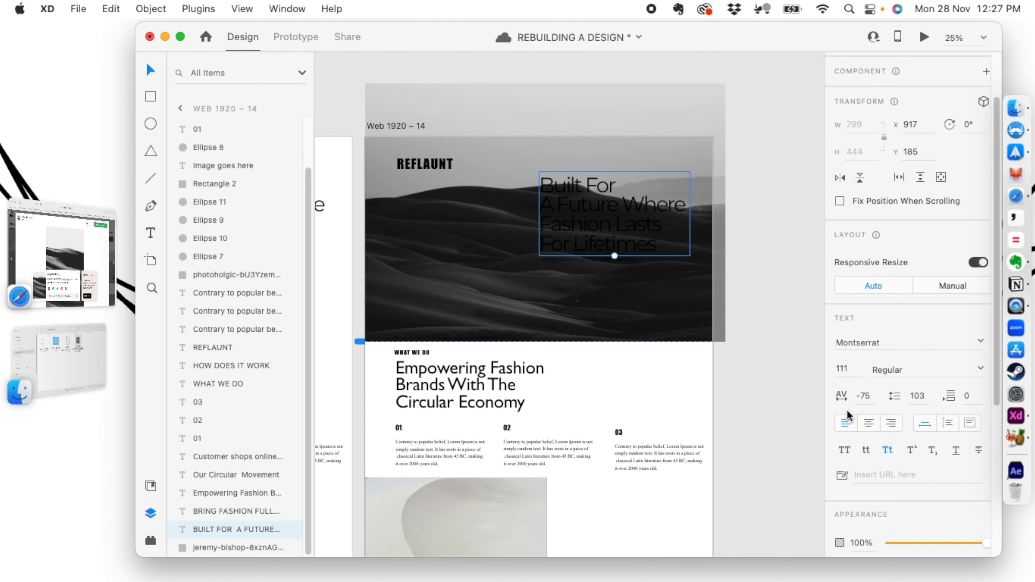
click(863, 522)
drag(738, 423, 640, 317)
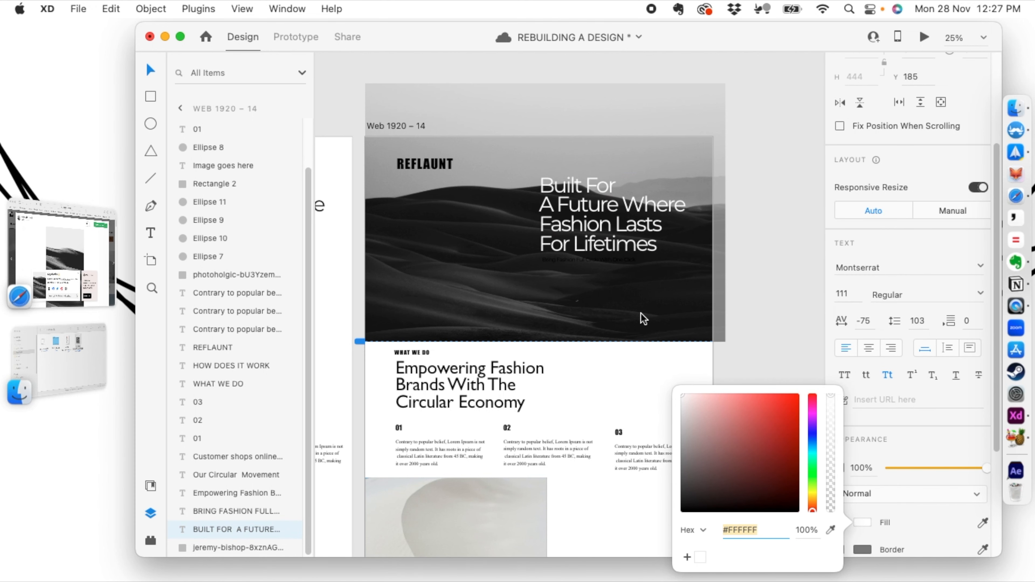
click(760, 215)
Move the tagline down to about Y 745 and shift the headline slightly down over the dunes image.
click(589, 259)
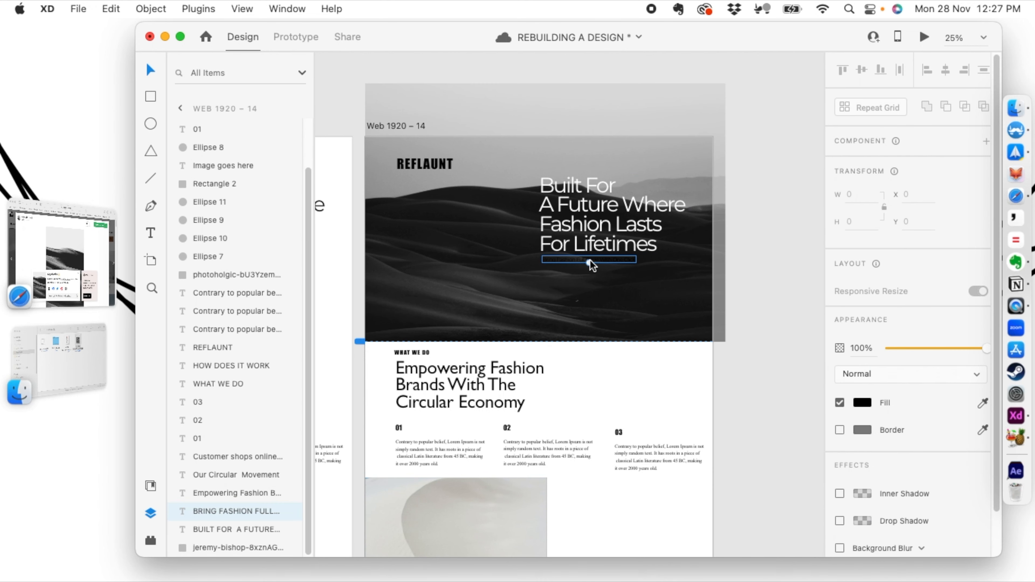
drag(582, 261, 582, 283)
drag(584, 218, 584, 232)
Set the fill of the Bring Fashion Full Circle With One Click tagline to white.
click(591, 282)
scroll(869, 387, down, 2)
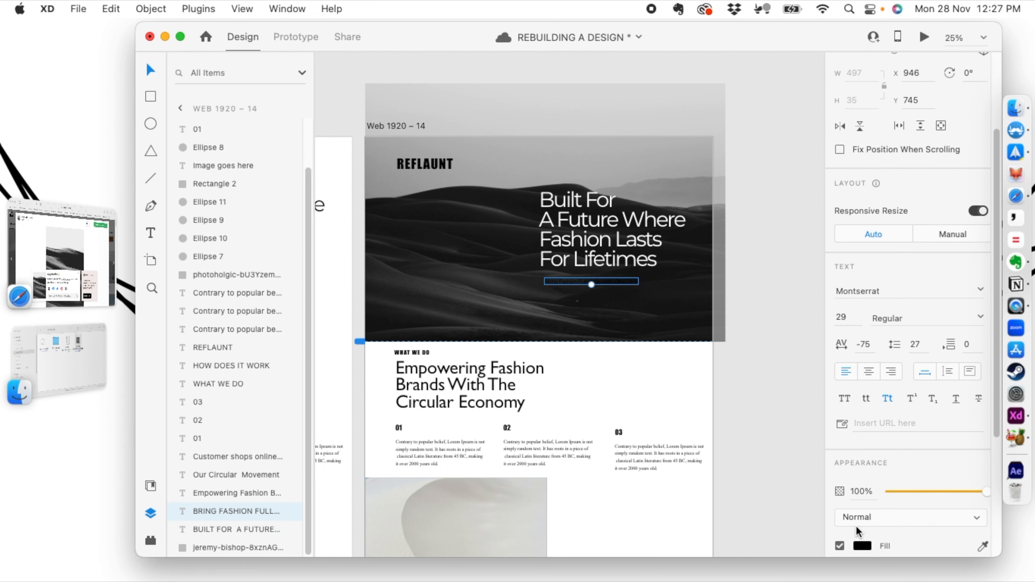
click(858, 546)
drag(729, 444, 676, 377)
click(810, 222)
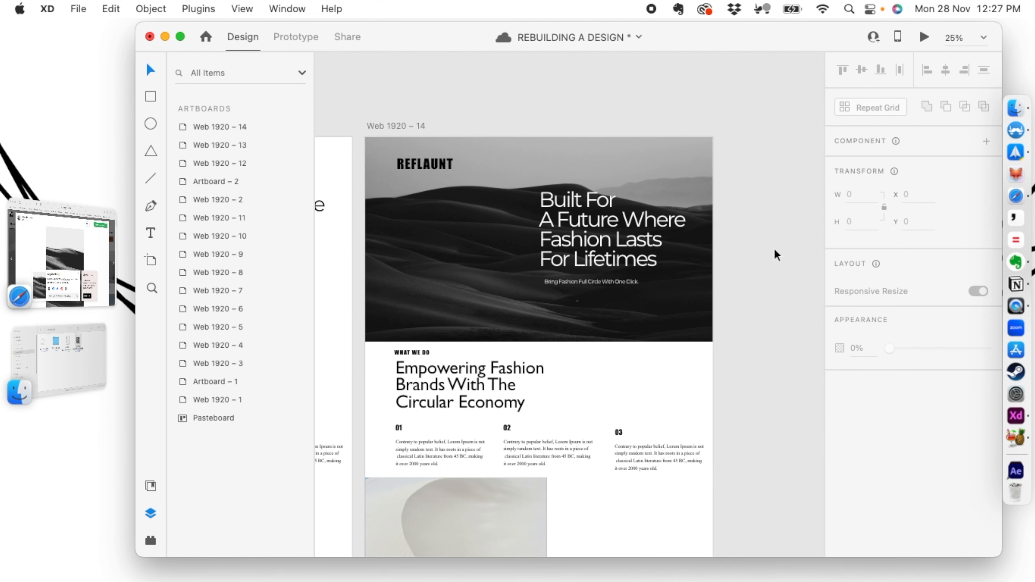
key(super+minus)
key(super+minus)
scroll(739, 238, left, 3)
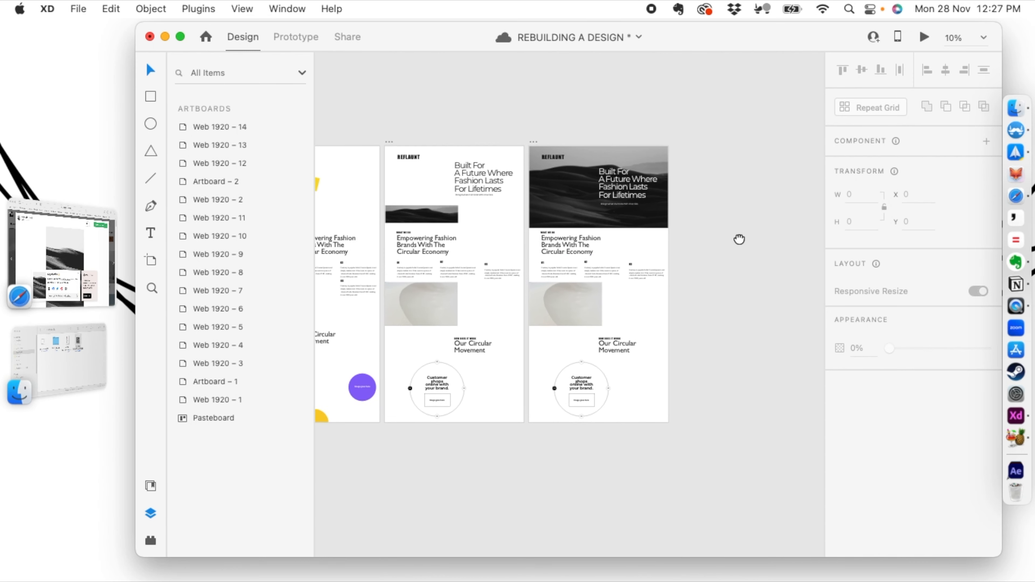
scroll(711, 169, left, 3)
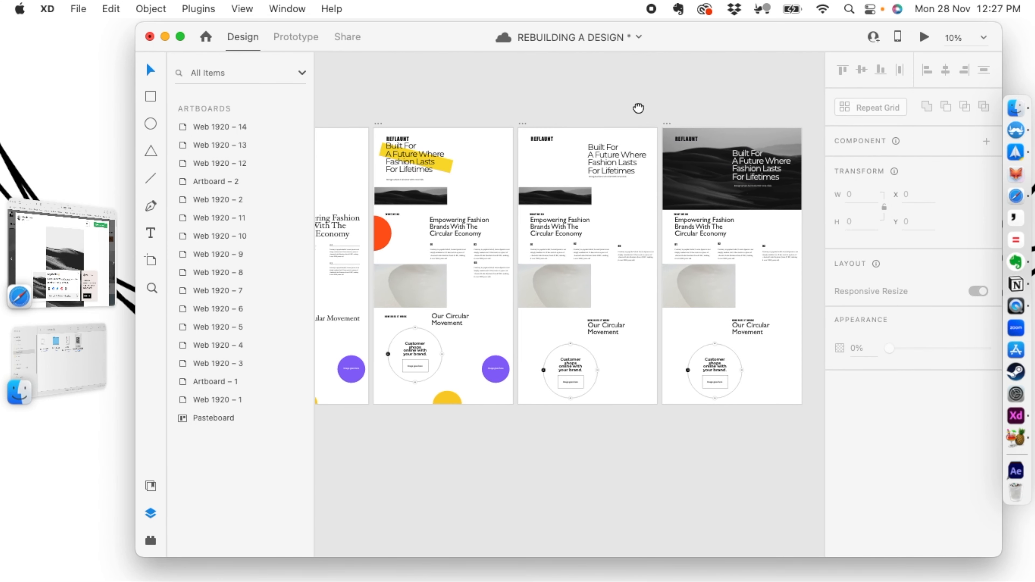
Move the Built For A Future headline and its tagline together slightly lower over the dunes hero on Web 1920 – 14.
scroll(572, 188, right, 3)
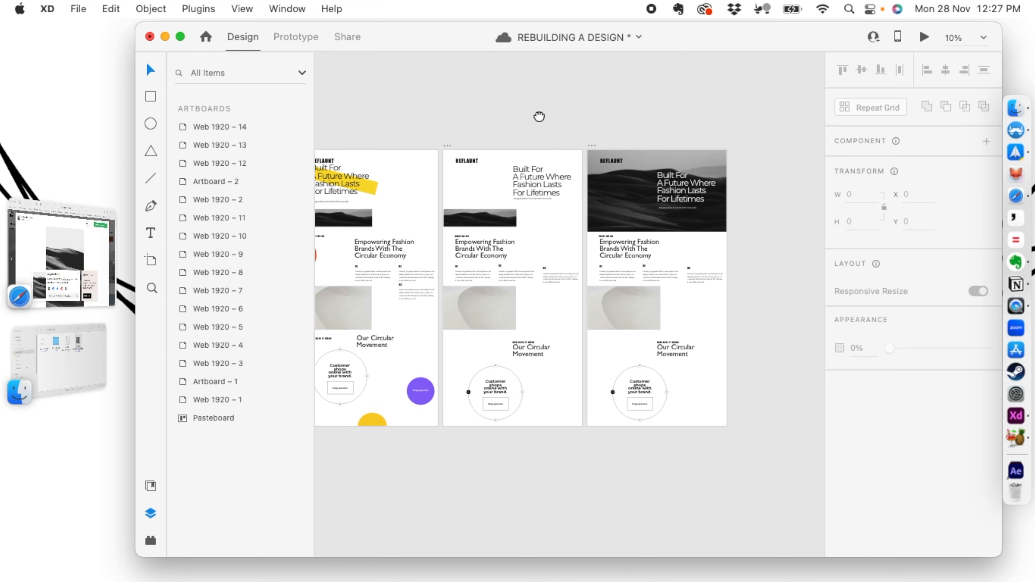
key(super+equal)
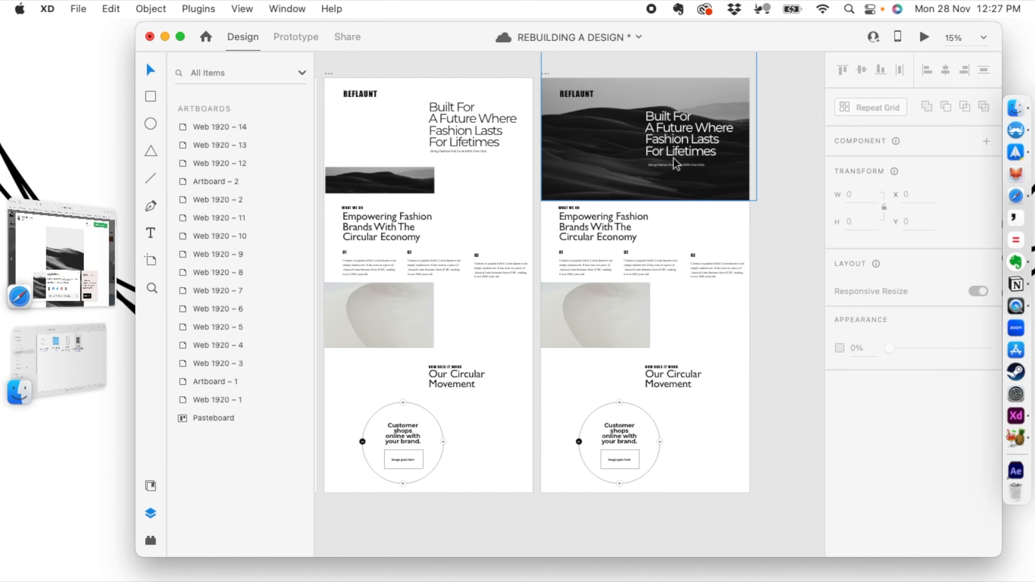
click(674, 165)
shift+click(676, 140)
drag(676, 145, 676, 158)
click(792, 134)
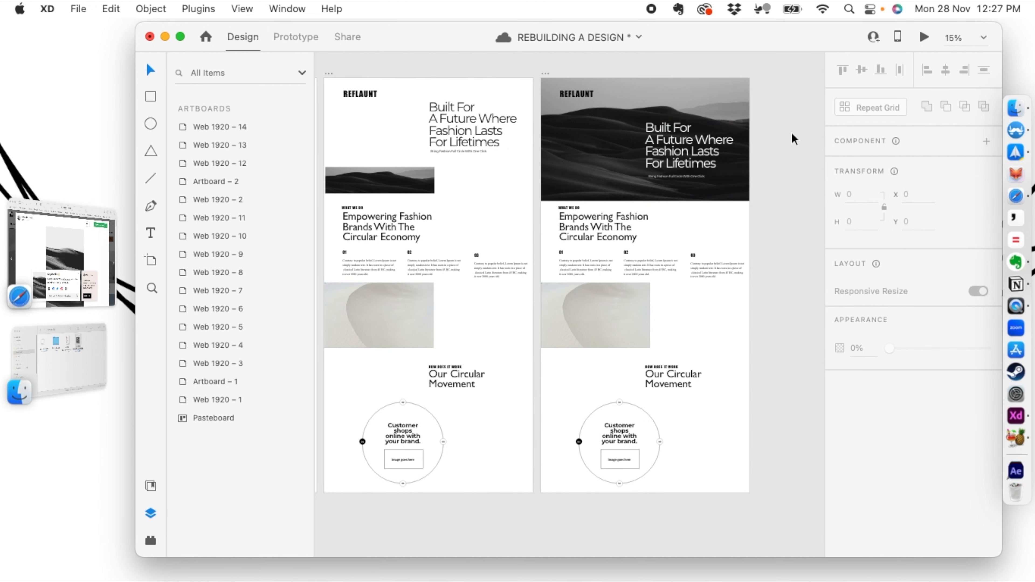
Widen the pale sand dune image on Web 1920 – 14 to the full artboard width, 1833 px.
key(super+equal)
key(super+minus)
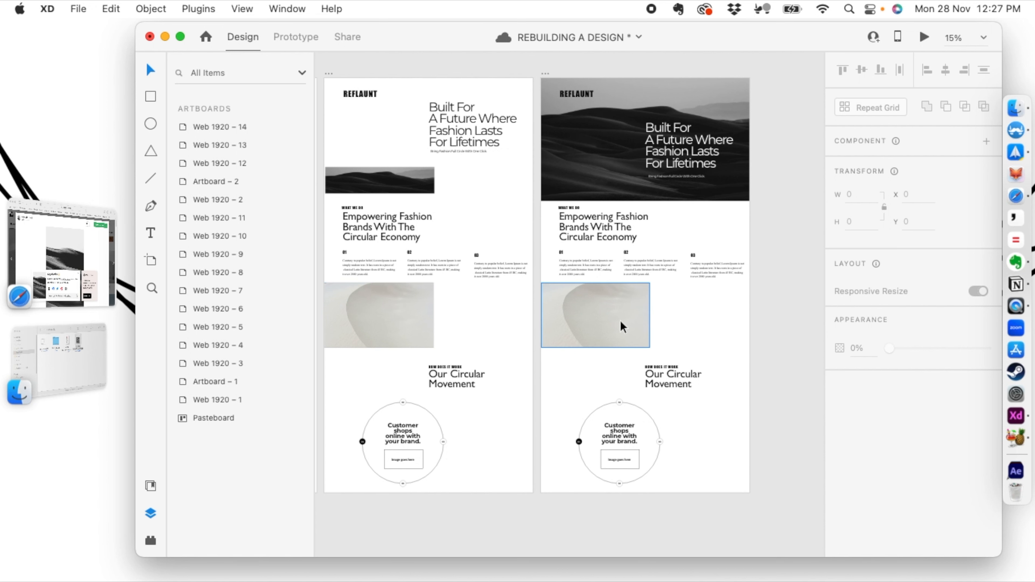
click(585, 326)
drag(650, 316, 750, 313)
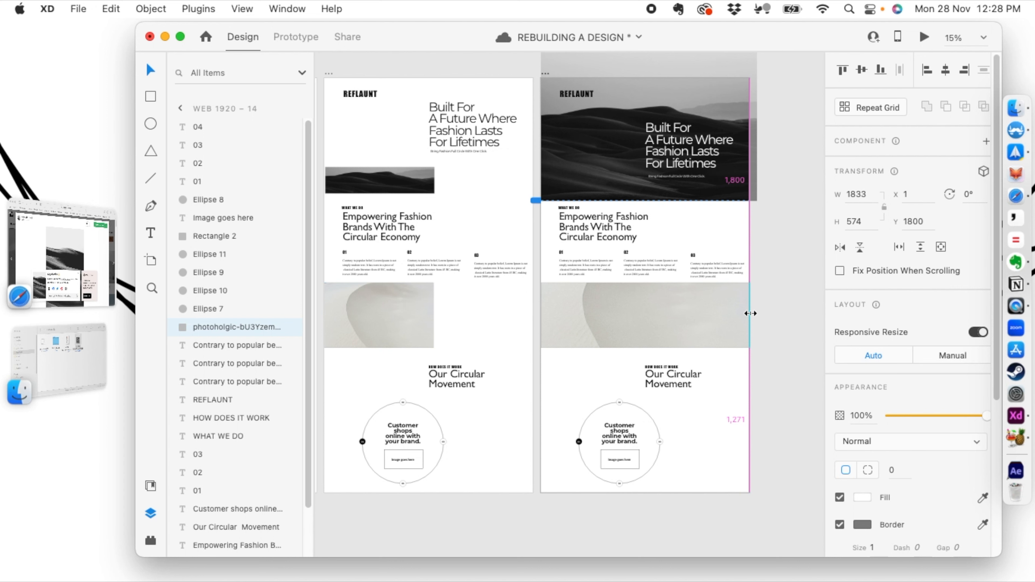
click(811, 233)
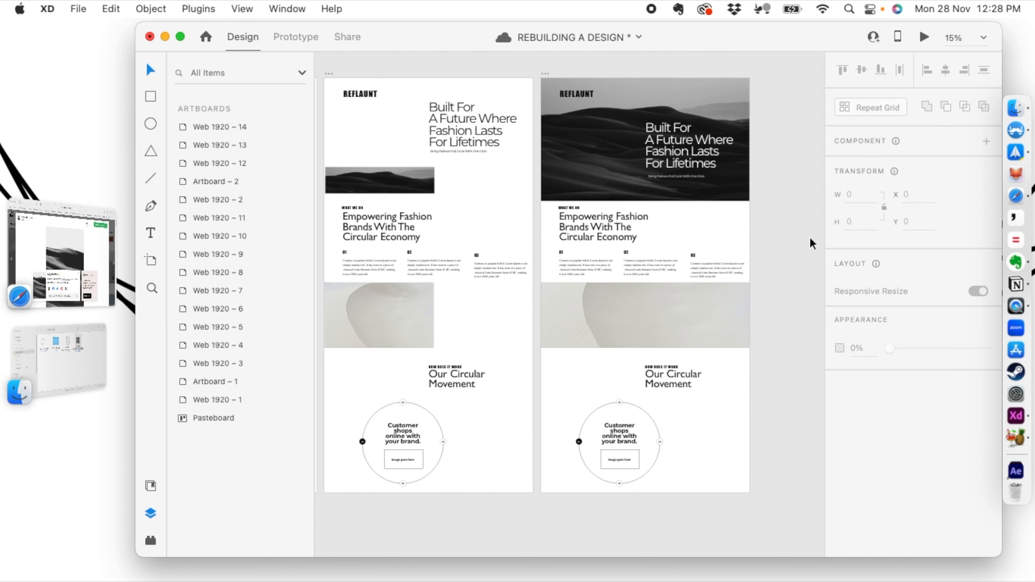
Shift the picture down inside its full-width frame so the dune crest and blue sky are framed.
double_click(624, 307)
drag(619, 305, 619, 362)
click(774, 287)
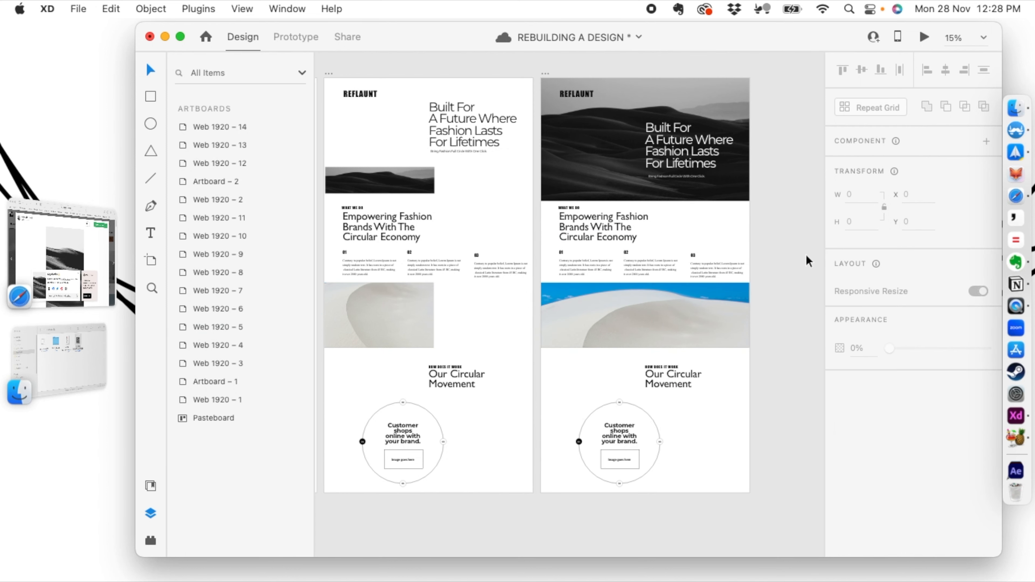
Duplicate the full-width dune image and place the copy across the foot of Web 1920 – 14 at X 1, Y 3097.
scroll(807, 261, down, 3)
scroll(807, 261, up, 3)
scroll(737, 284, down, 2)
scroll(732, 314, up, 2)
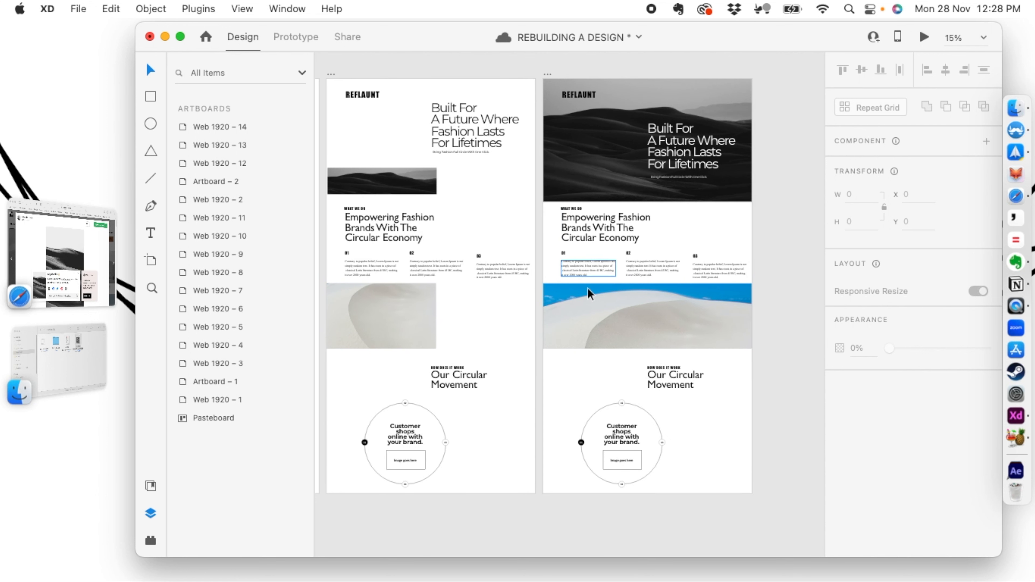
scroll(593, 349, down, 3)
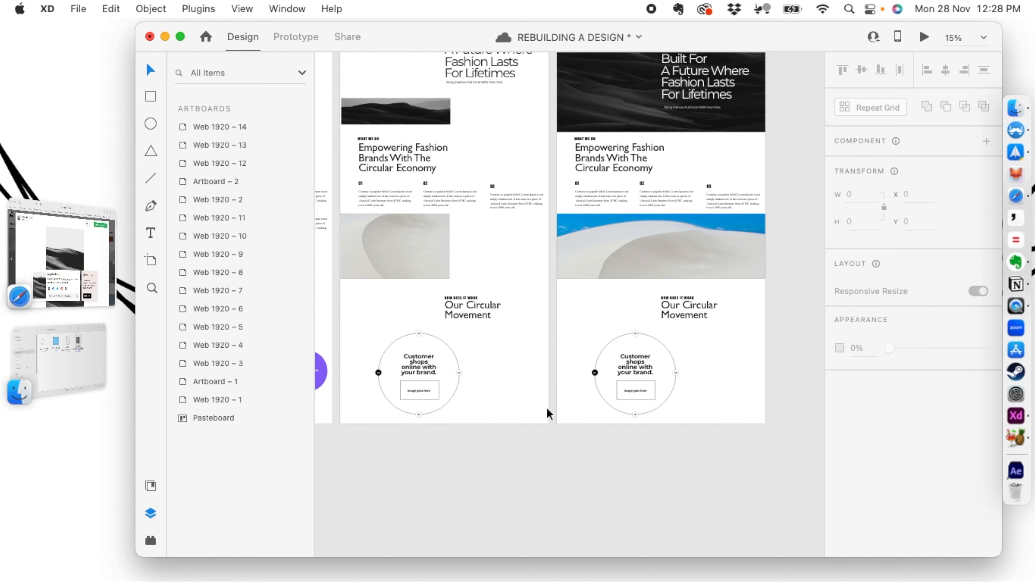
click(616, 256)
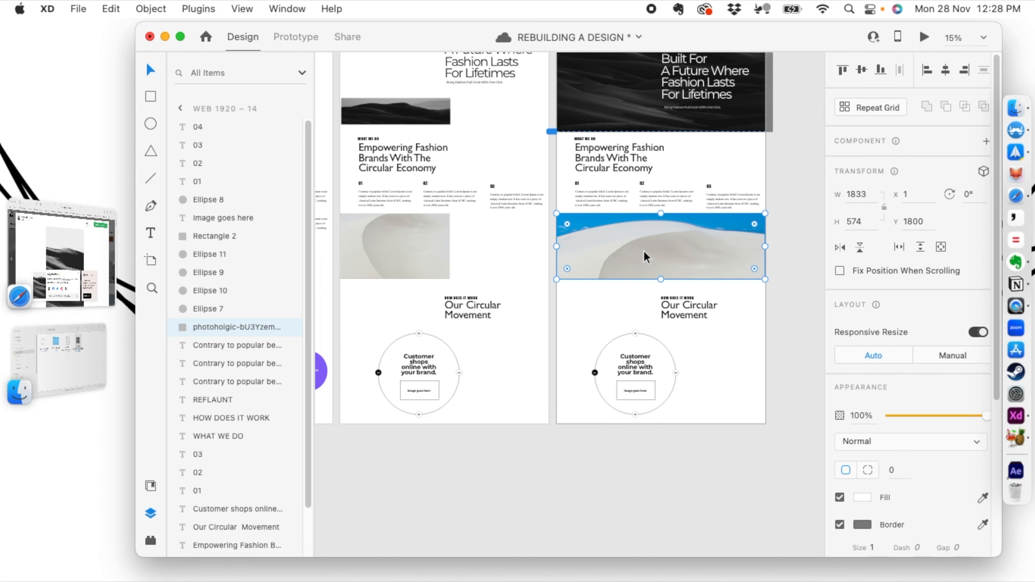
alt+drag(637, 258, 698, 269)
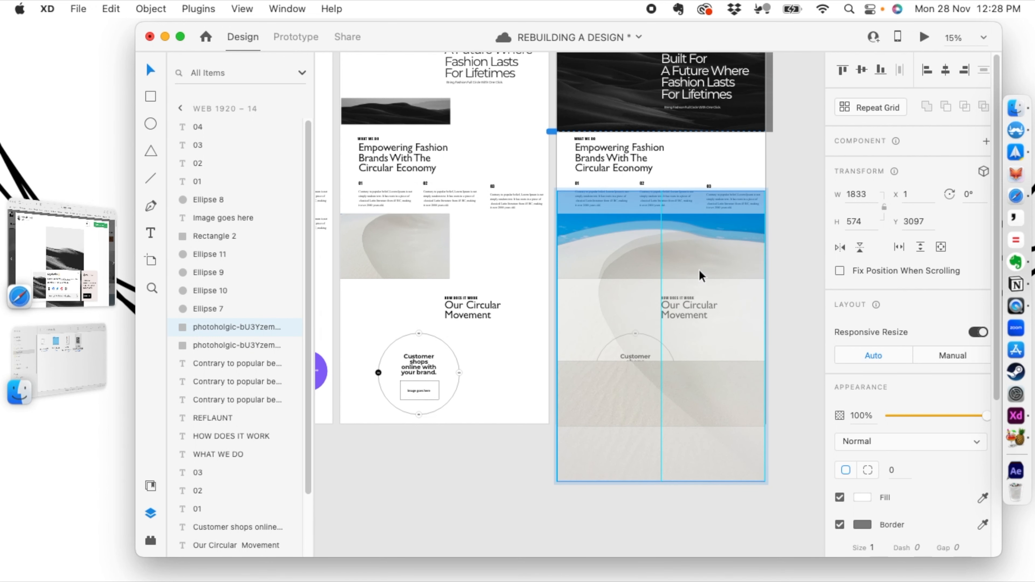
click(775, 331)
click(739, 411)
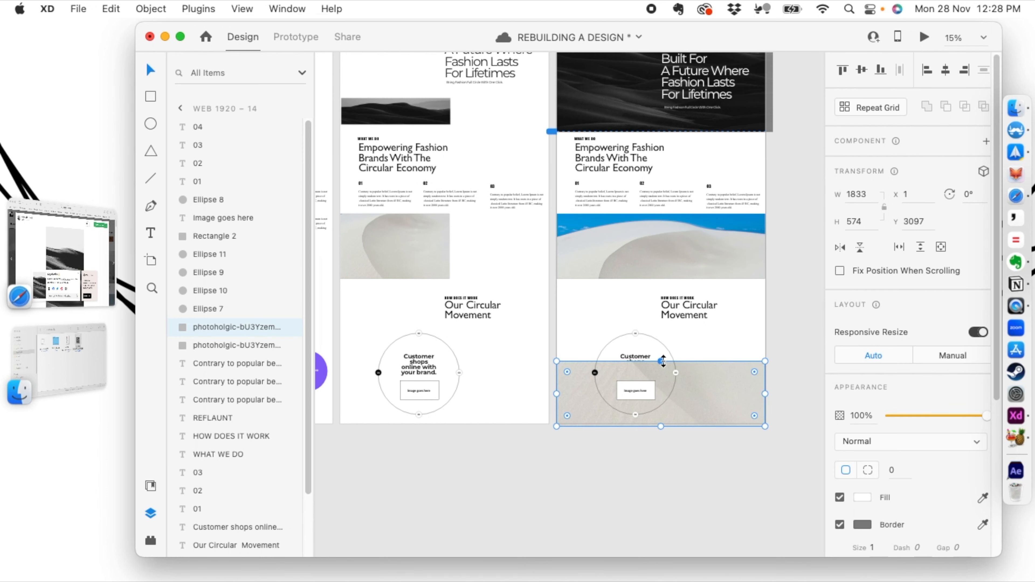
Bring the Customer shops online with your brand text forward in the layer order until it lies above the duplicated dune image.
click(640, 359)
key(super+bracketright)
key(super+bracketright)
key(super+bracketright)
key(super+bracketright)
key(super+bracketright)
key(super+bracketright)
key(super+bracketright)
key(super+bracketright)
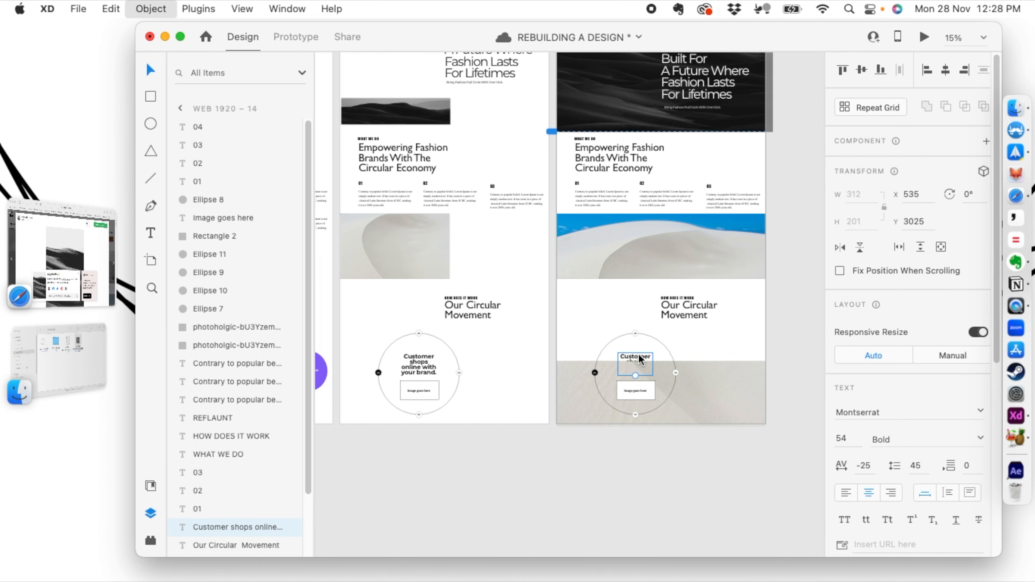
key(super+bracketright)
key(super+bracketright)
key(super+bracketright)
key(super+bracketright)
key(super+bracketright)
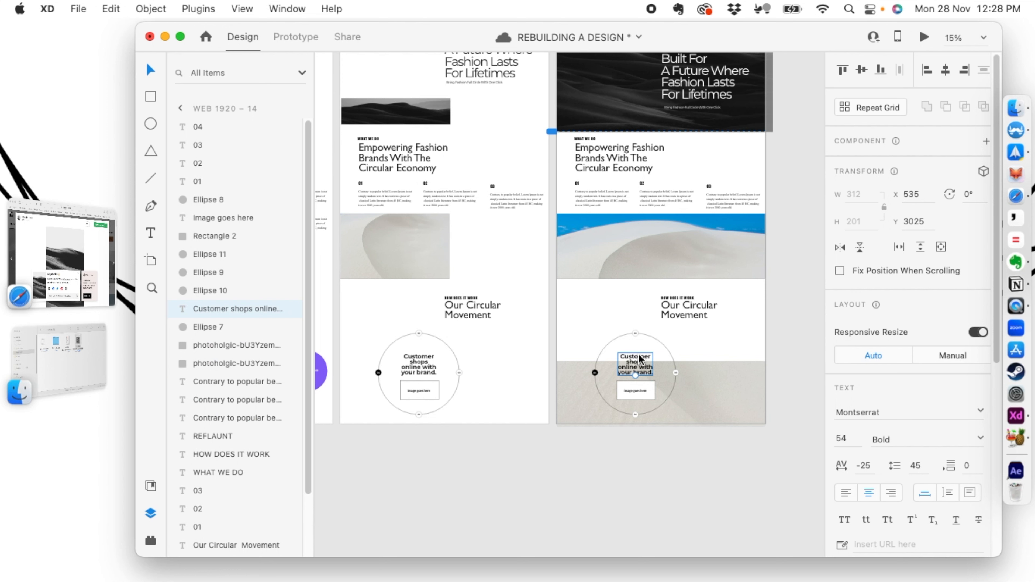
click(754, 328)
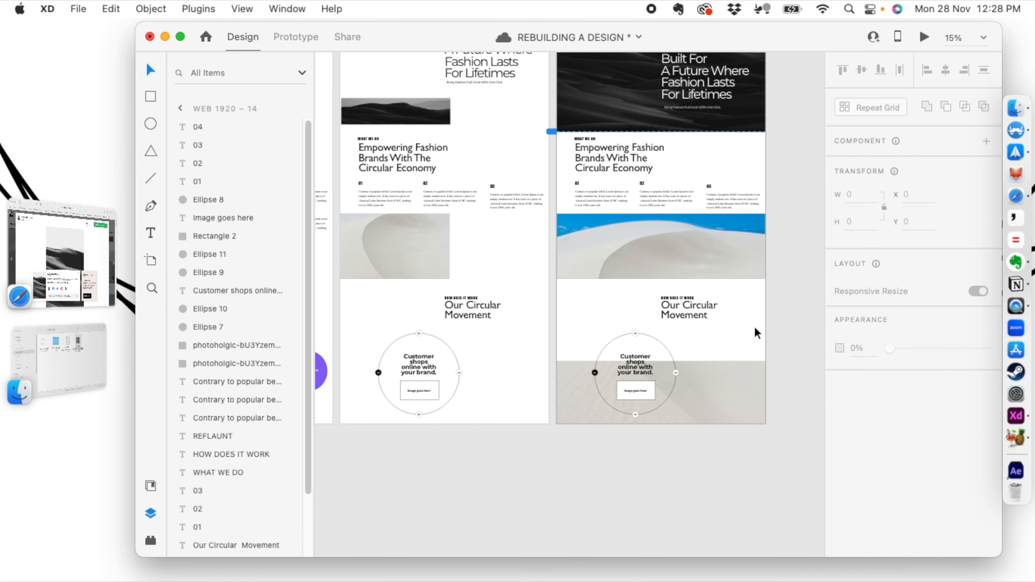
Compare the full-width image layout of Web 1920 – 14 with the neighbouring artboard variations.
scroll(743, 331, up, 3)
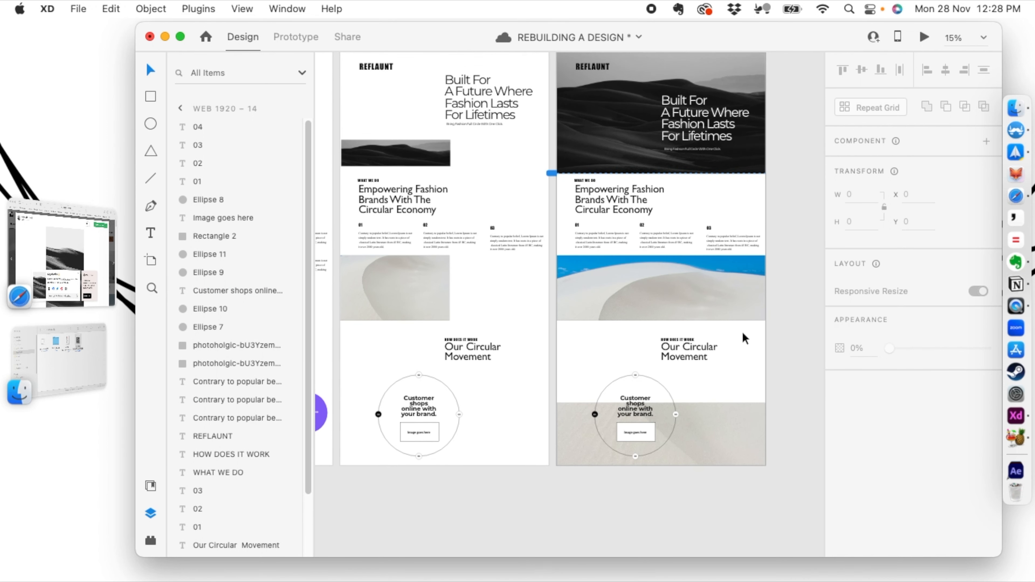
scroll(742, 331, down, 3)
scroll(742, 331, up, 2)
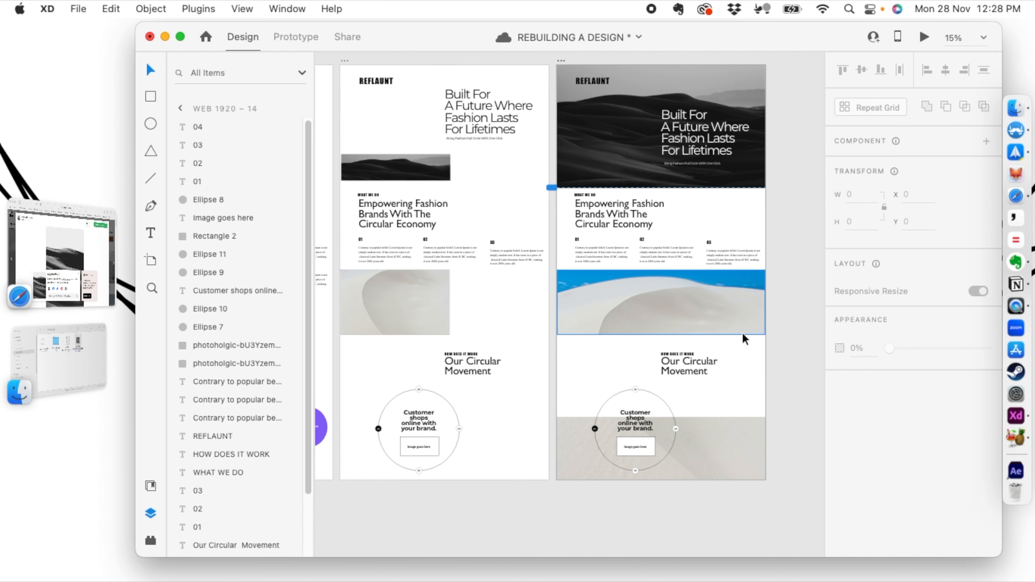
key(super+minus)
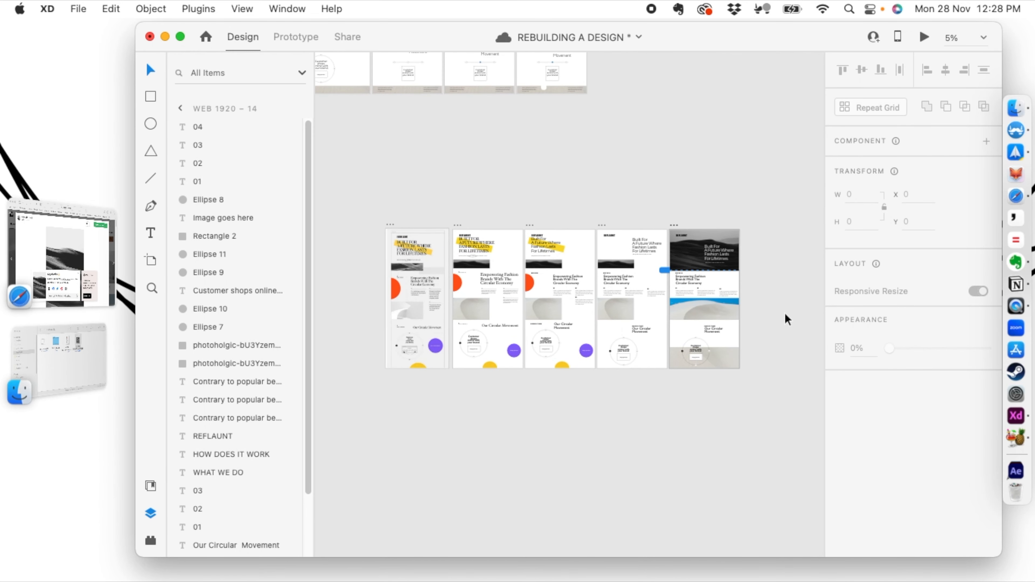
key(super+equal)
drag(784, 313, 491, 354)
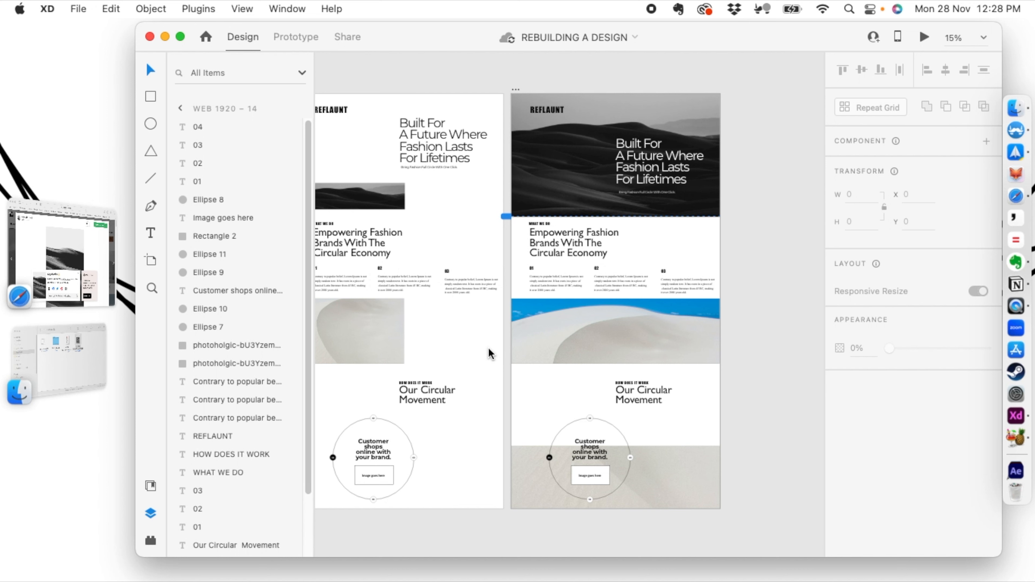
drag(544, 410, 726, 408)
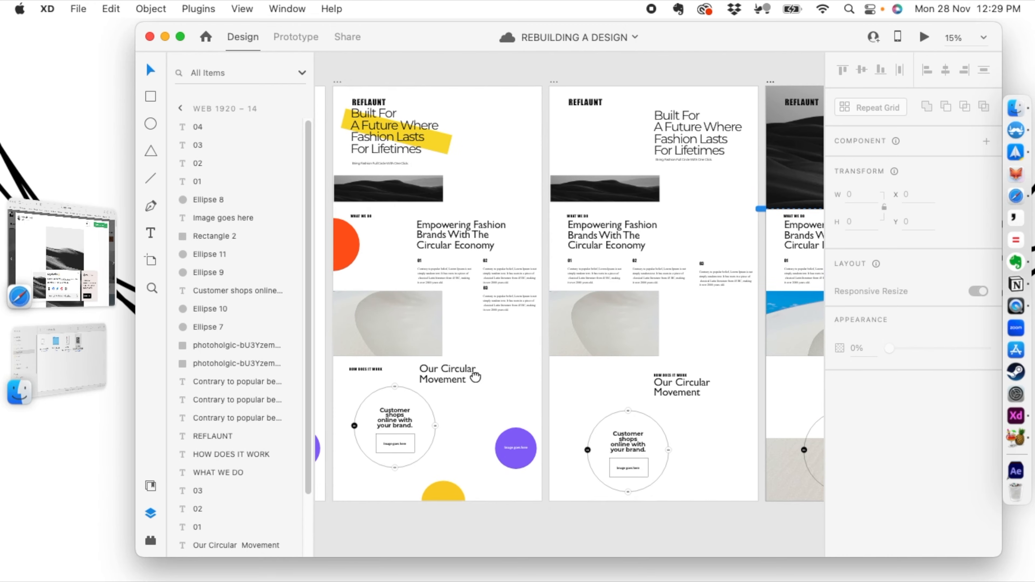
scroll(475, 377, down, 5)
drag(534, 311, 451, 281)
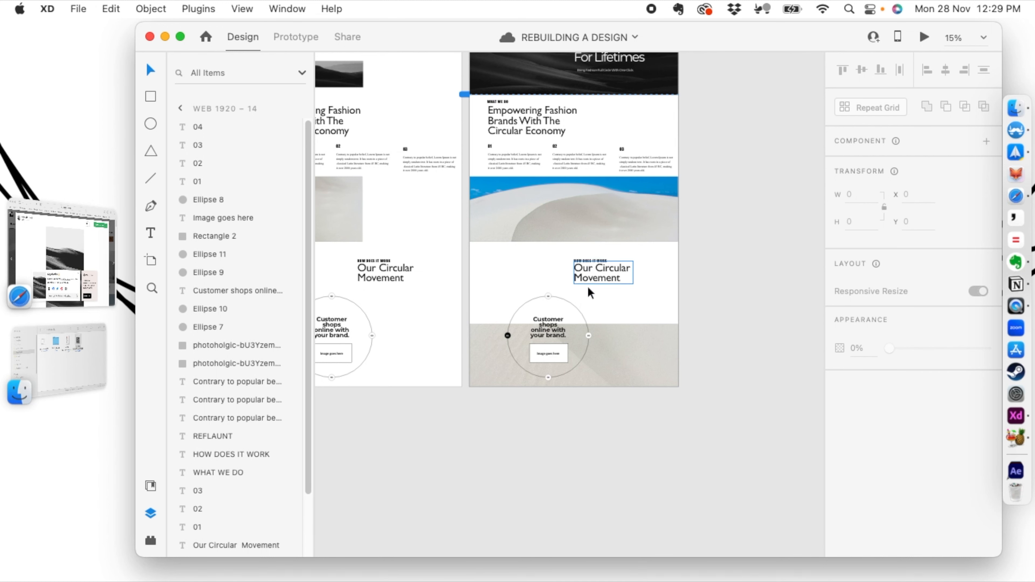
Delete the large circle outline around the Customer shops text on Web 1920 – 14.
key(super+equal)
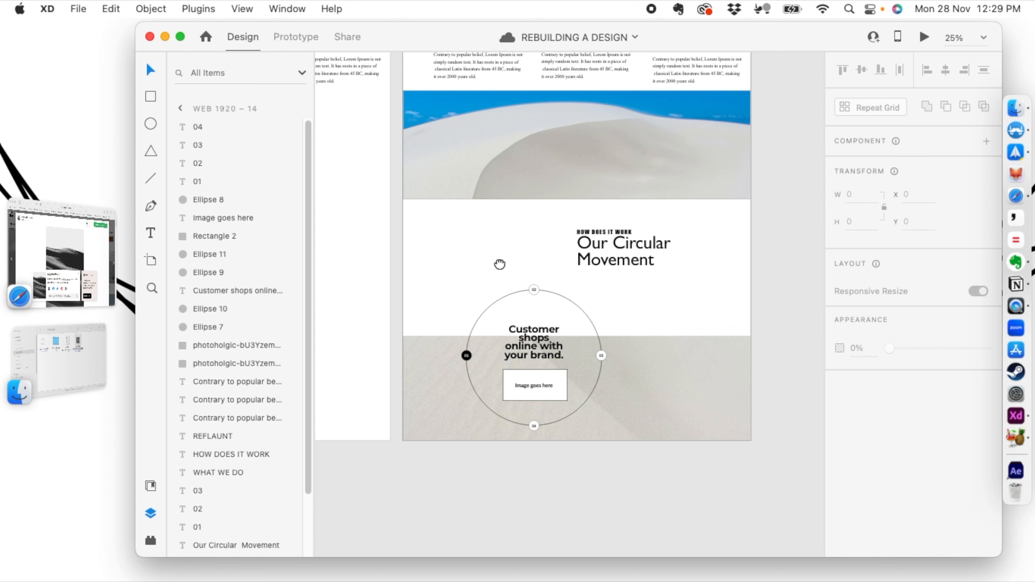
scroll(493, 277, down, 1)
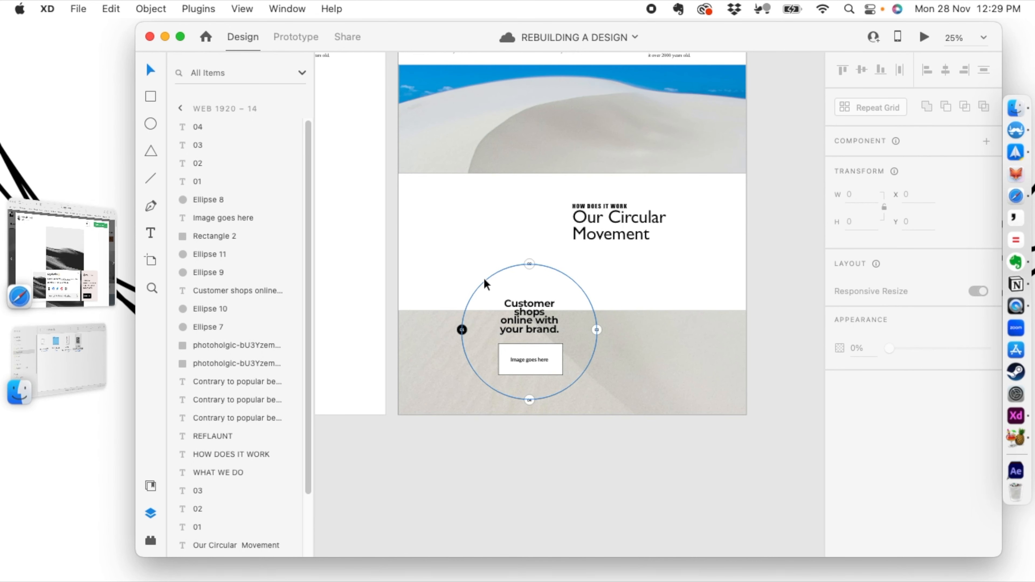
click(483, 277)
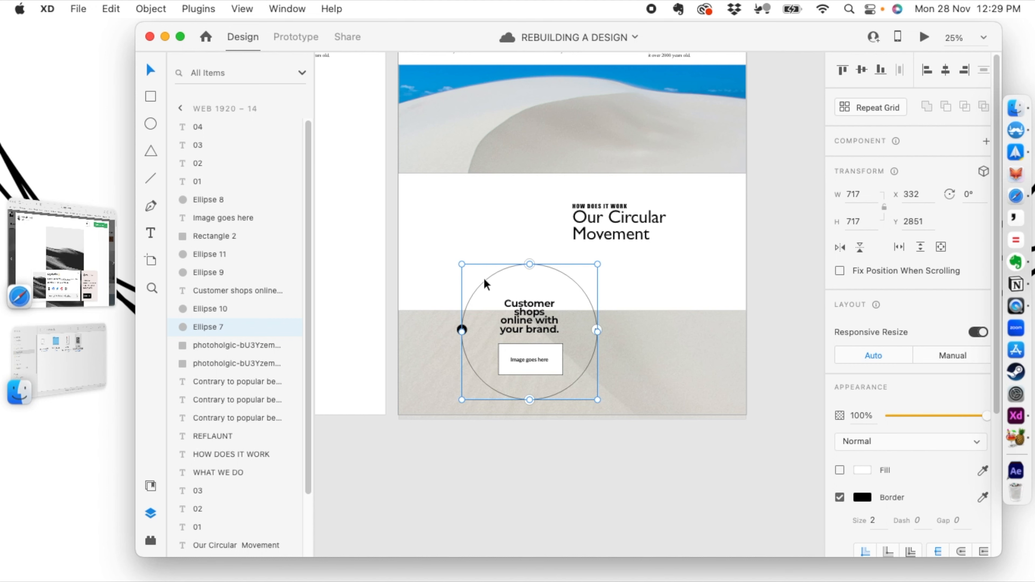
key(Delete)
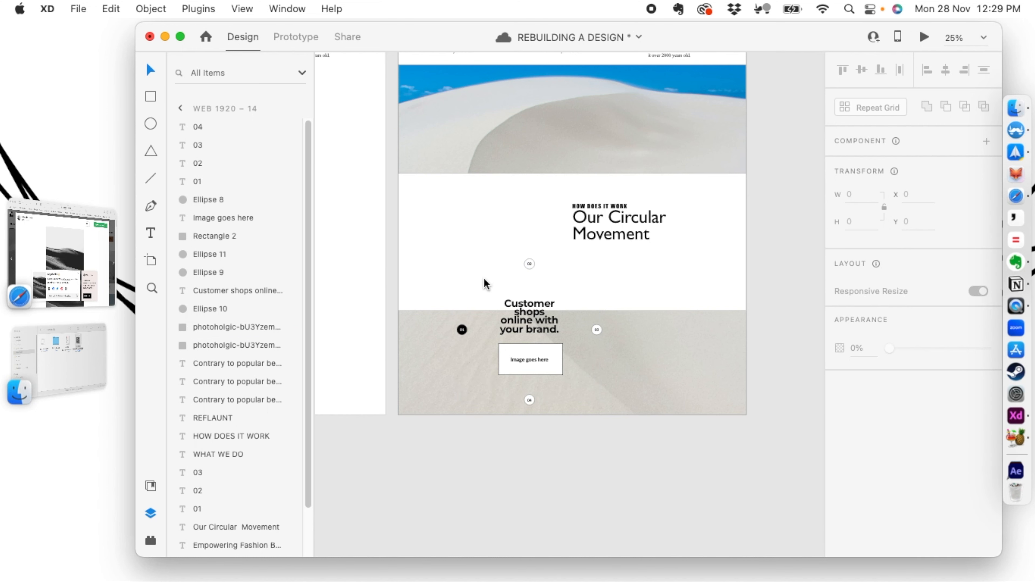
Move the 01 number and its black circle up beside the 02 marker, aligned in one horizontal row.
click(462, 332)
key(super+equal)
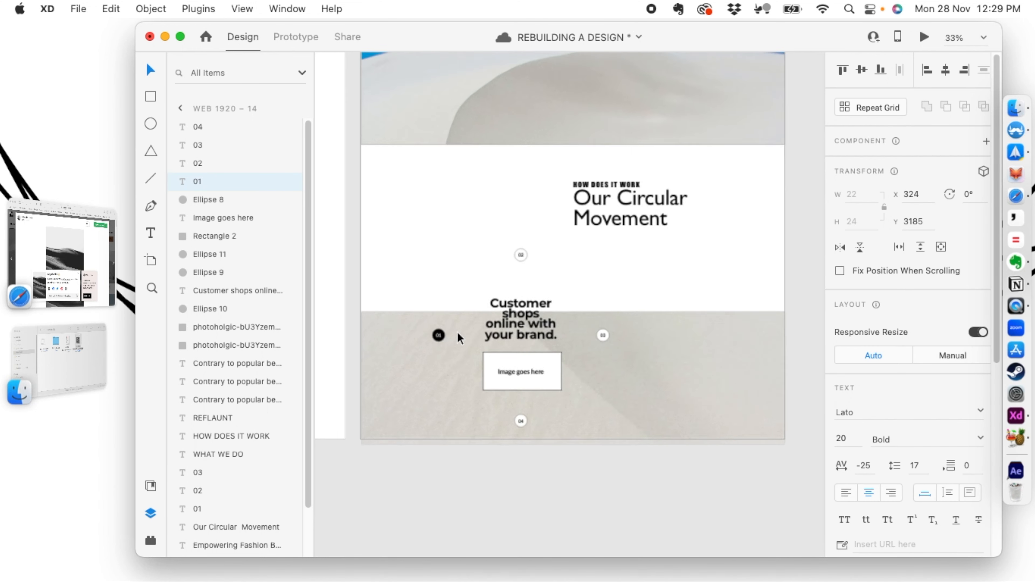
scroll(548, 413, left, 4)
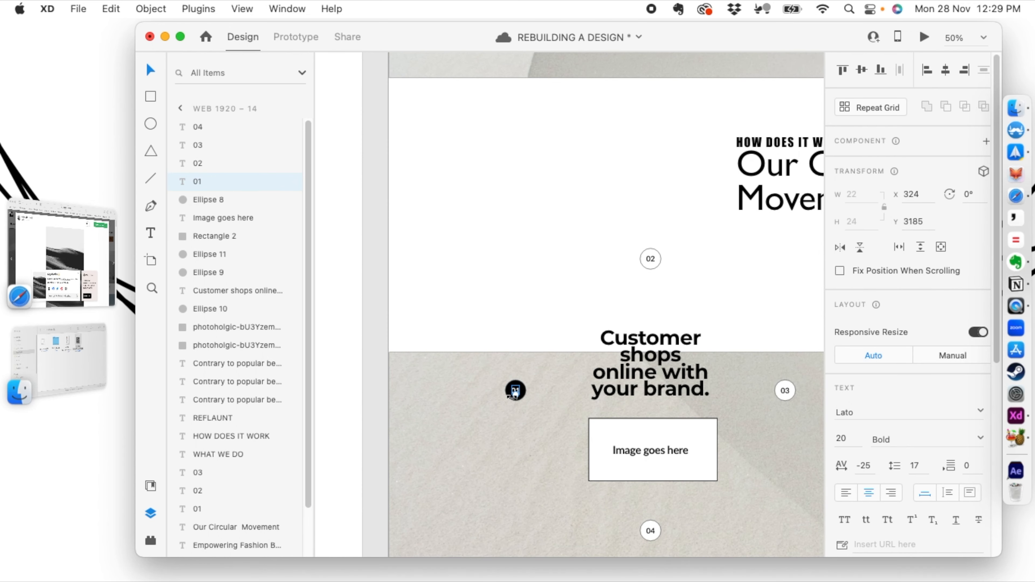
shift+click(512, 393)
drag(514, 392, 556, 264)
click(499, 307)
scroll(516, 308, right, 5)
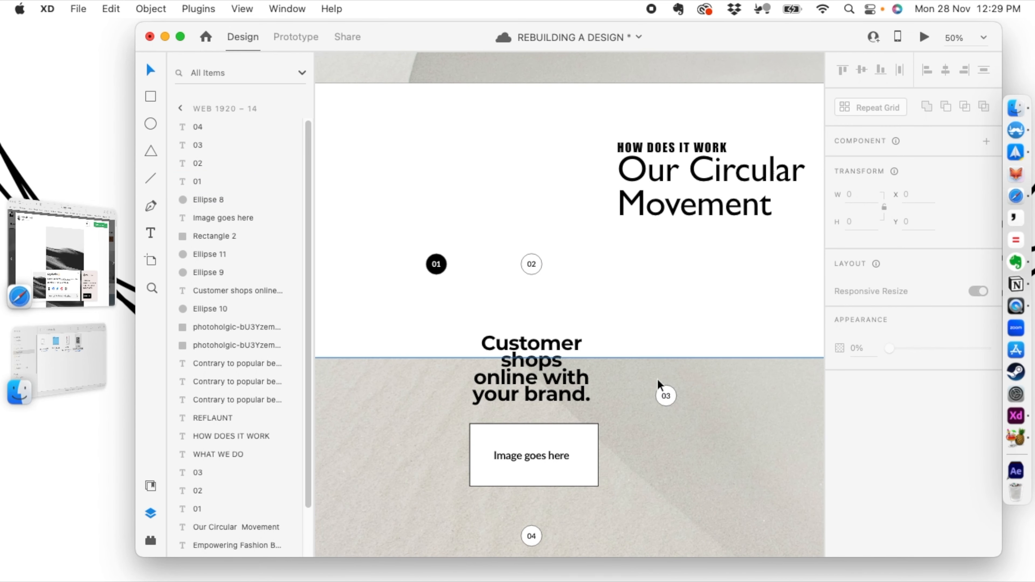
Move the 03 number and its circle into the row after 02 with equal spacing, at X 914, Y 2822.
click(666, 398)
shift+click(662, 394)
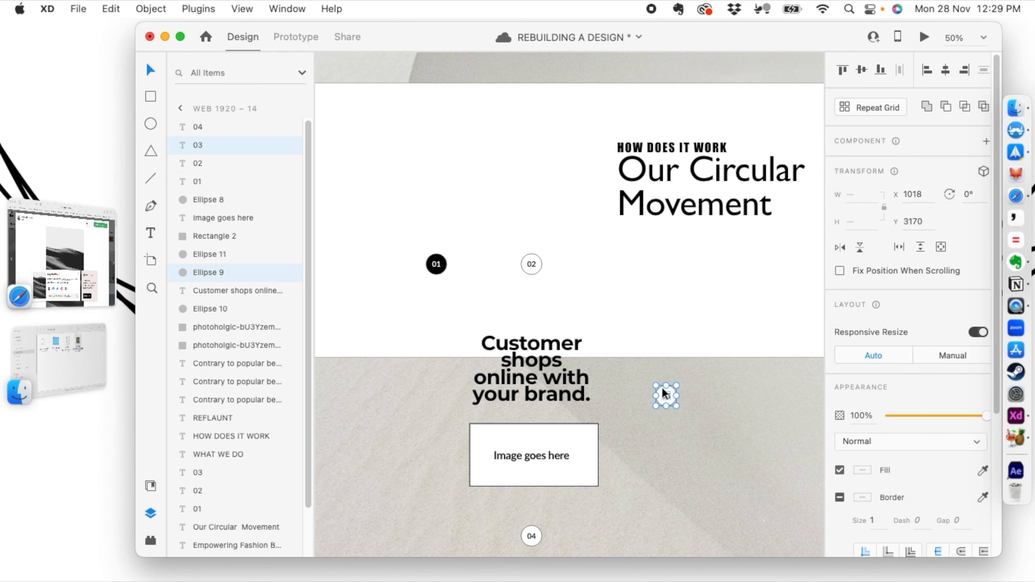
drag(663, 393, 623, 262)
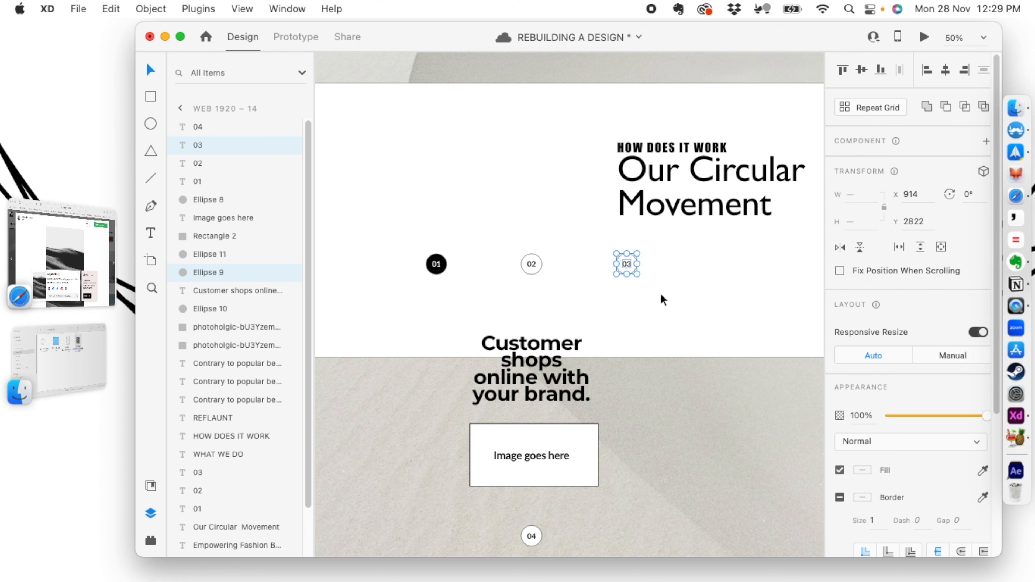
click(634, 311)
Move the 04 number and its circle to the end of the marker row, evenly spaced after 03.
scroll(635, 312, down, 1)
click(529, 516)
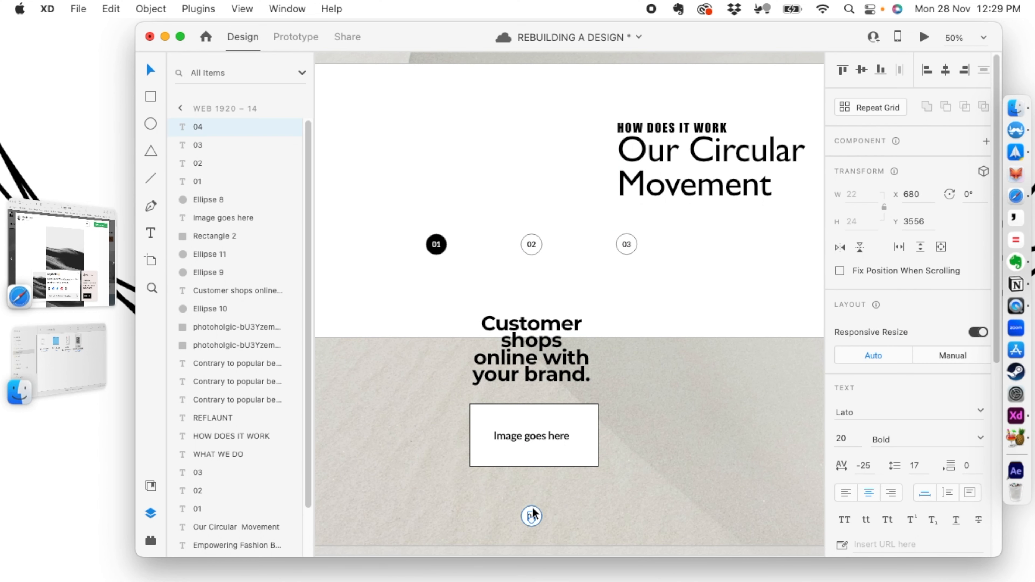
shift+click(532, 507)
drag(537, 513, 725, 242)
click(466, 280)
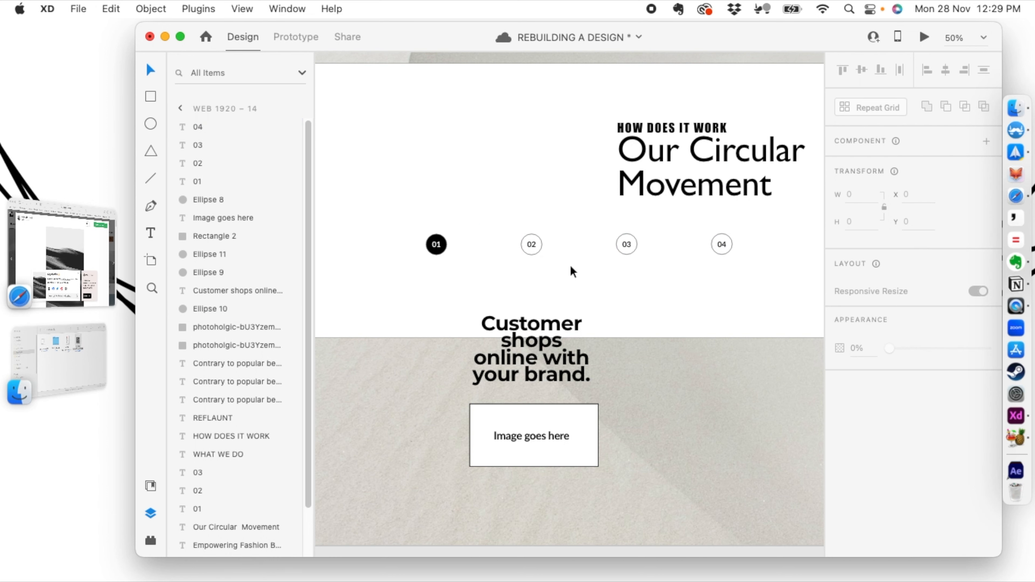
Place the Customer shops text at X 692, Y 3120 over the lower dune image, with the Image goes here box centred beneath it.
drag(537, 347, 602, 385)
click(437, 451)
key(super+minus)
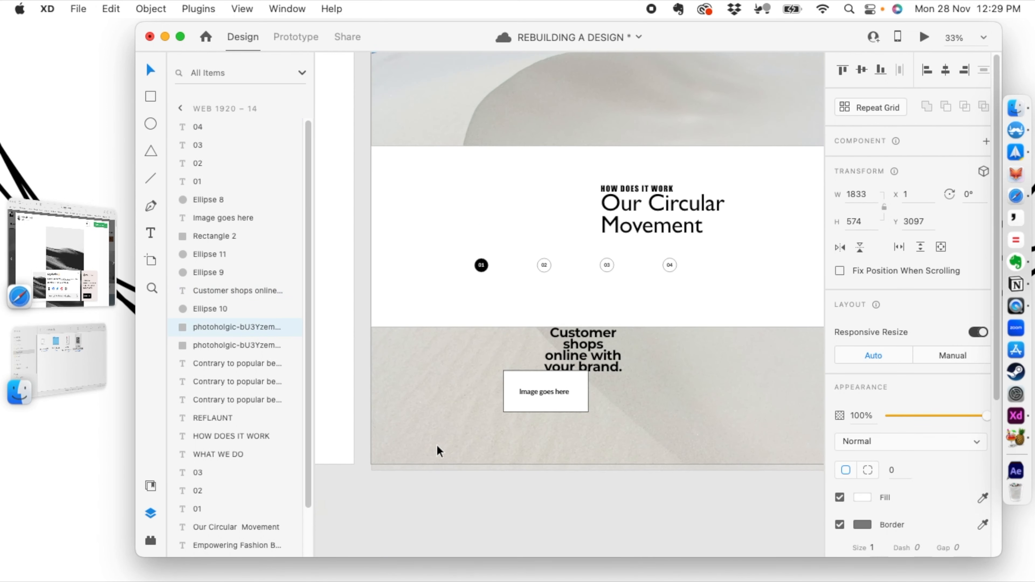
click(534, 392)
shift+click(509, 402)
drag(512, 404, 552, 414)
drag(579, 345, 578, 353)
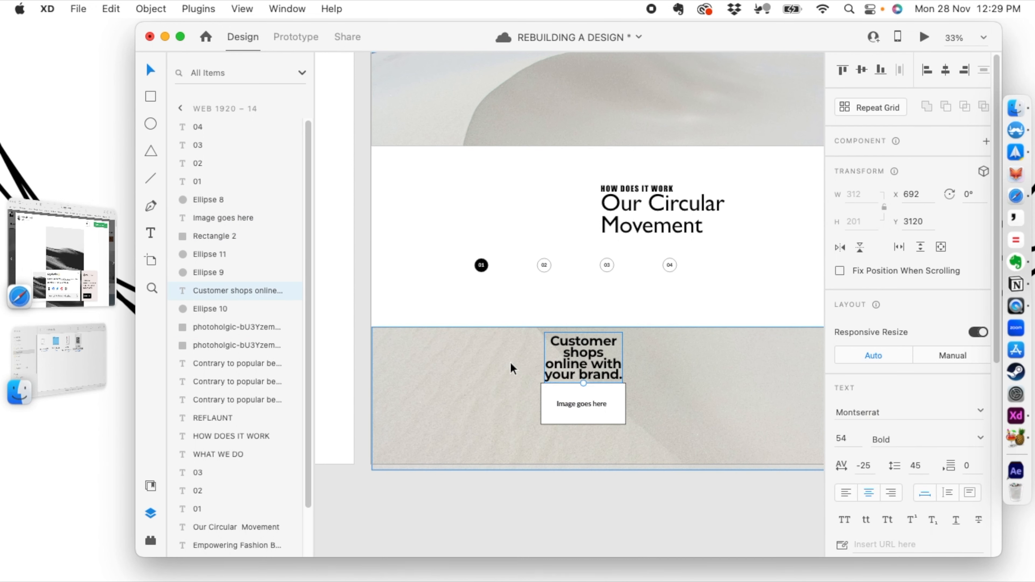
click(491, 355)
key(super+minus)
key(super+minus)
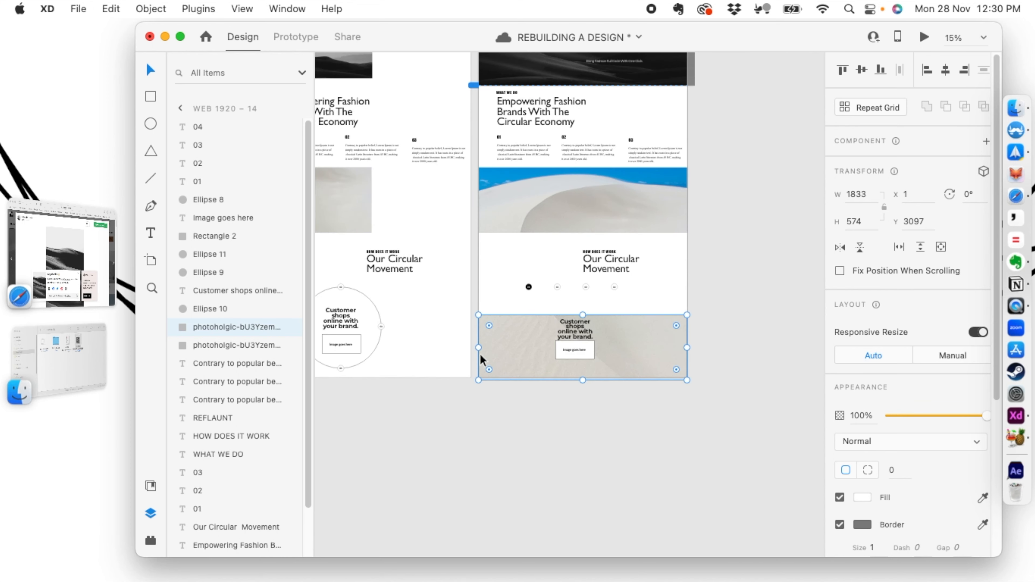
Move the whole row of 01–04 markers down and slightly across so it sits just above the lower dune image.
drag(477, 332, 460, 347)
click(491, 295)
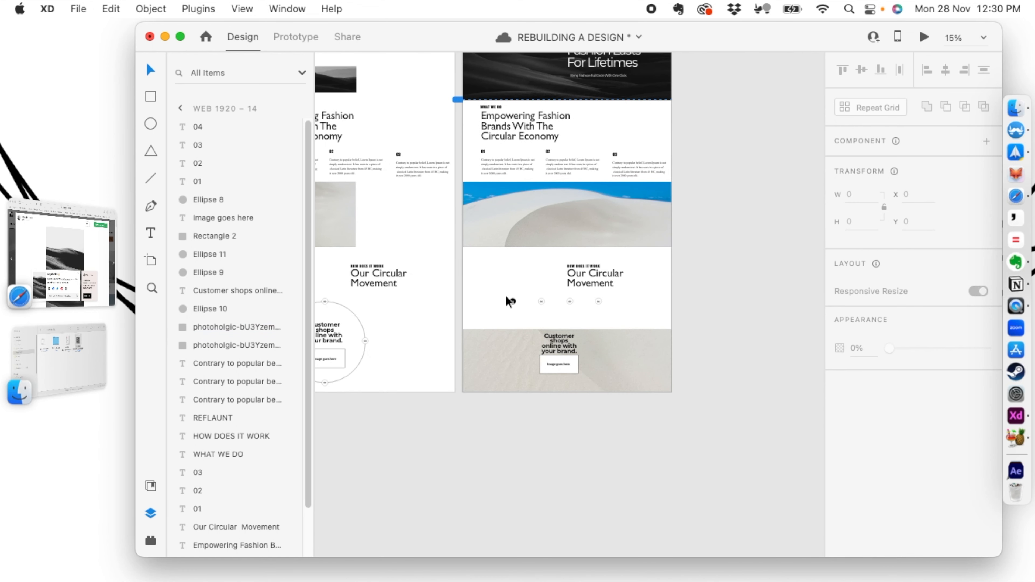
drag(494, 296, 611, 309)
mouse_move(577, 304)
mouse_down()
mouse_move(580, 322)
mouse_move(558, 306)
mouse_move(577, 301)
mouse_up()
click(705, 248)
Place the Customer shops text under the Our Circular Movement heading at X 917, left-aligned and scaled down to size 37.
click(557, 336)
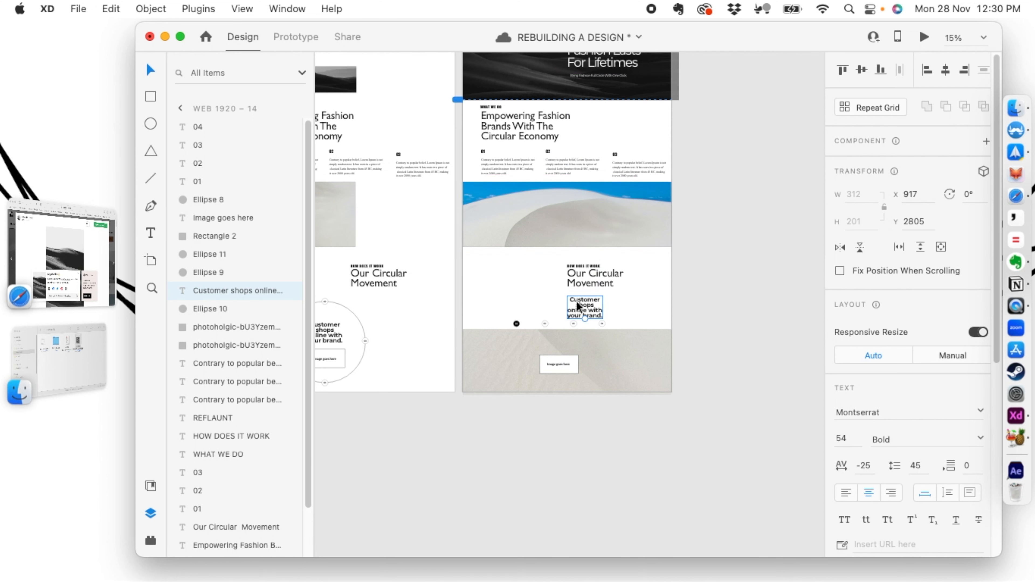
key(super+equal)
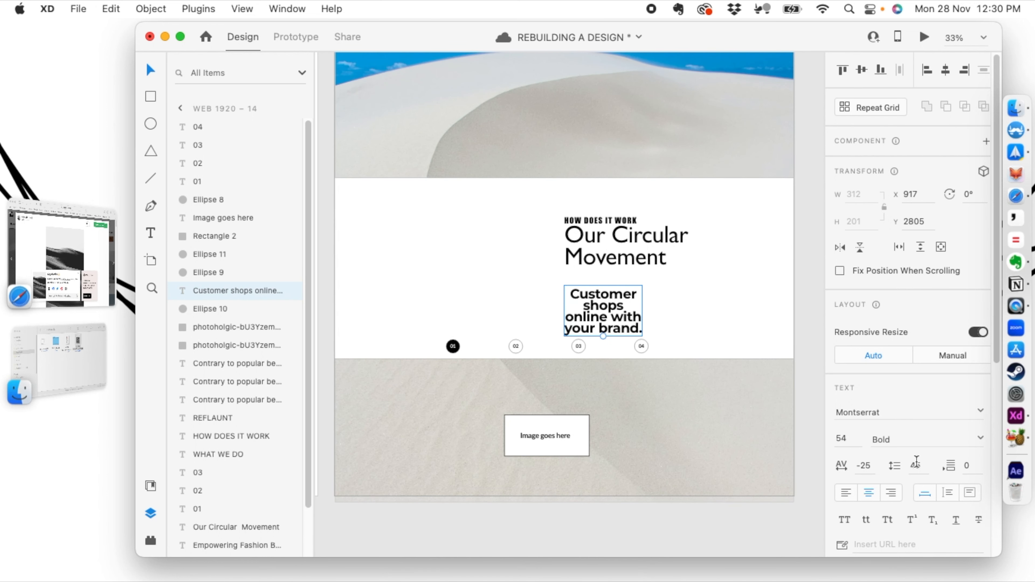
click(842, 493)
drag(603, 337, 584, 308)
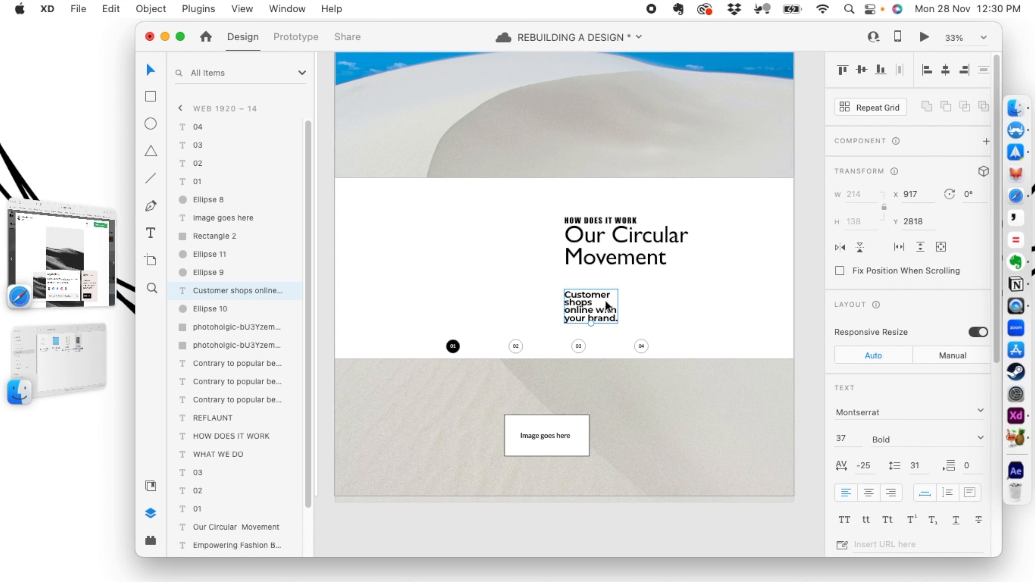
Re-break the Customer shops text into three lines: "Customer", "shops online" and "with your brand.".
double_click(572, 314)
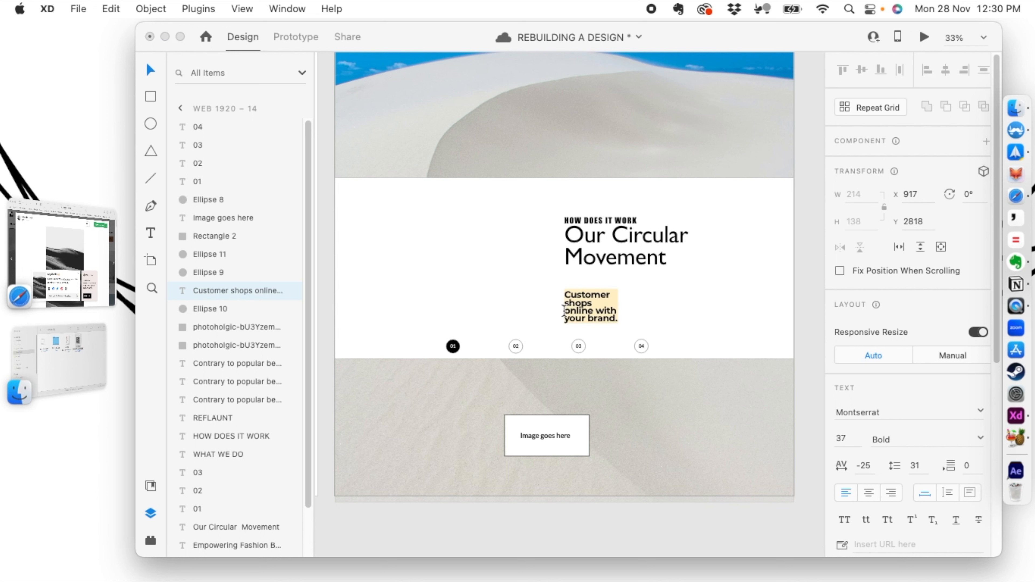
click(593, 301)
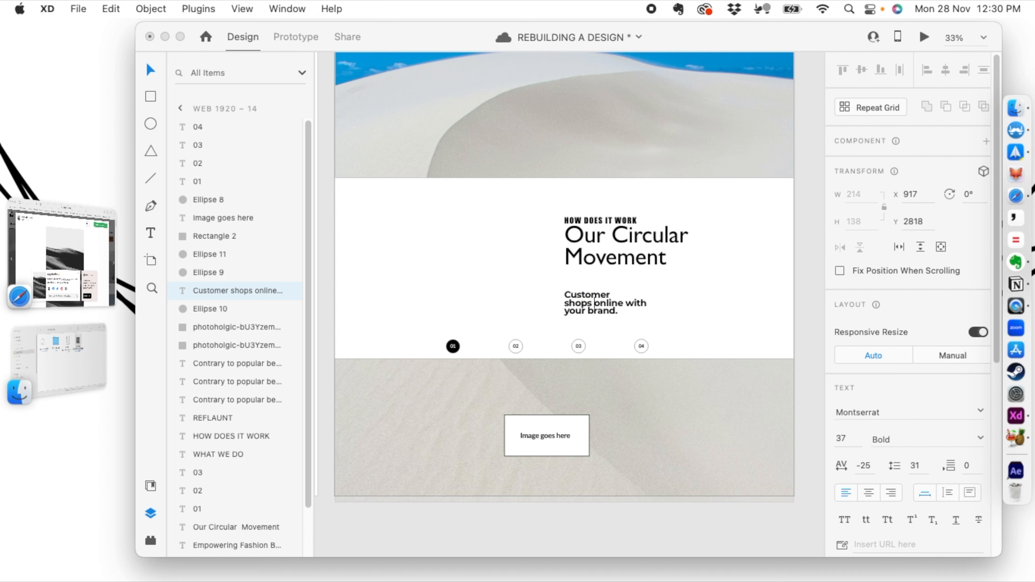
click(625, 302)
key(Return)
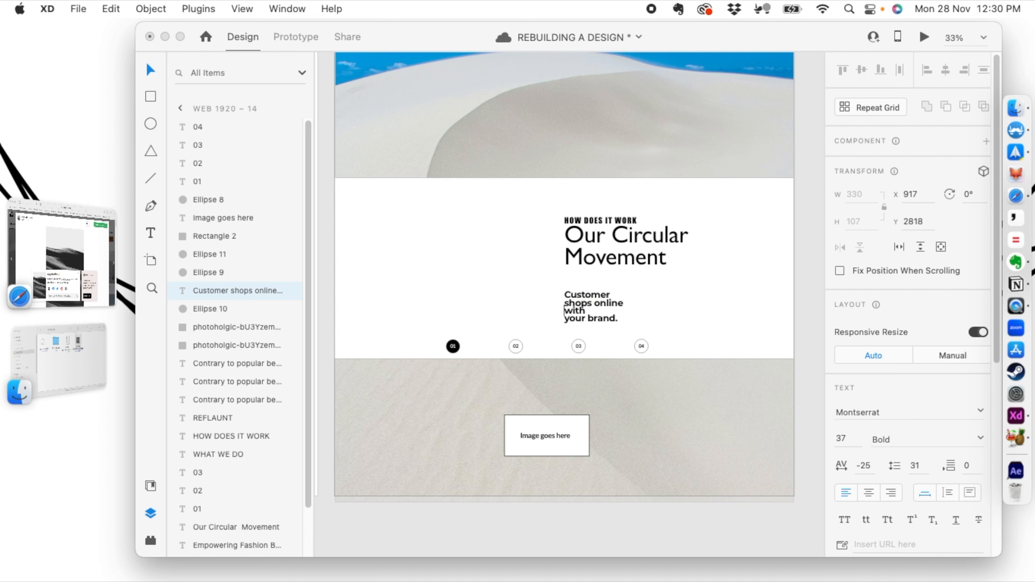
click(566, 318)
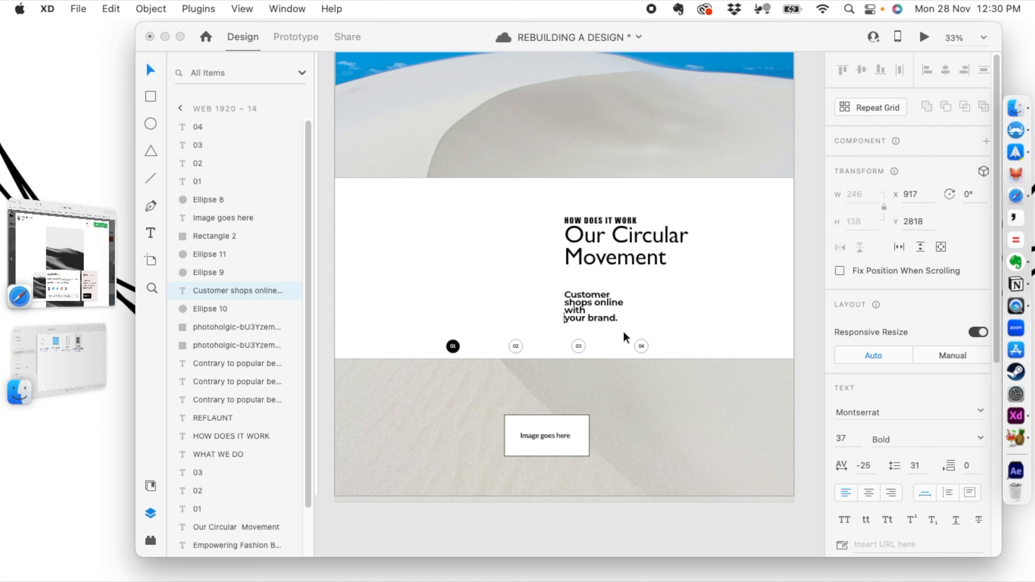
key(BackSpace)
key(Escape)
click(481, 245)
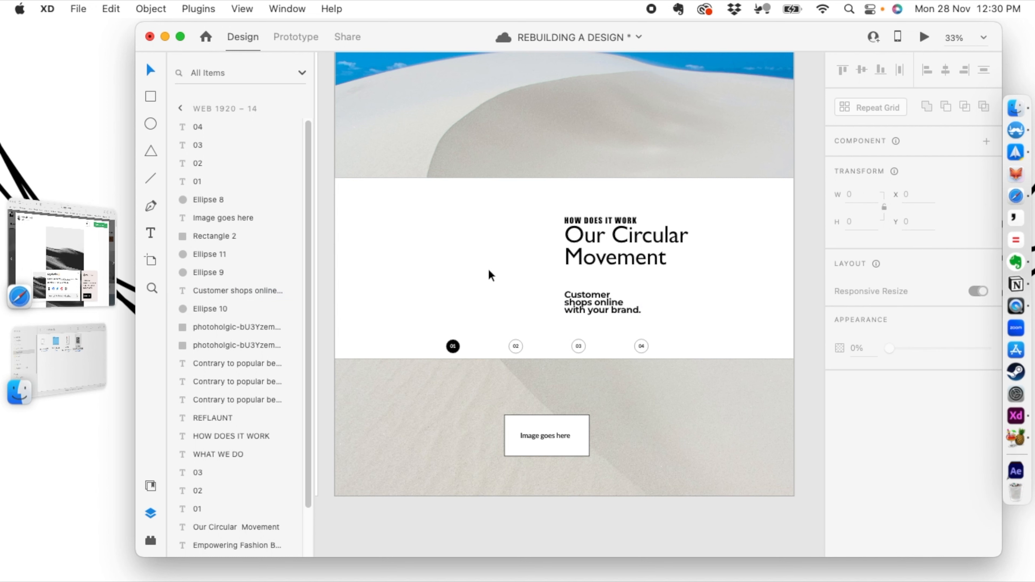
Set the line spacing of the Customer shops text to 40.
click(630, 302)
scroll(895, 411, down, 1)
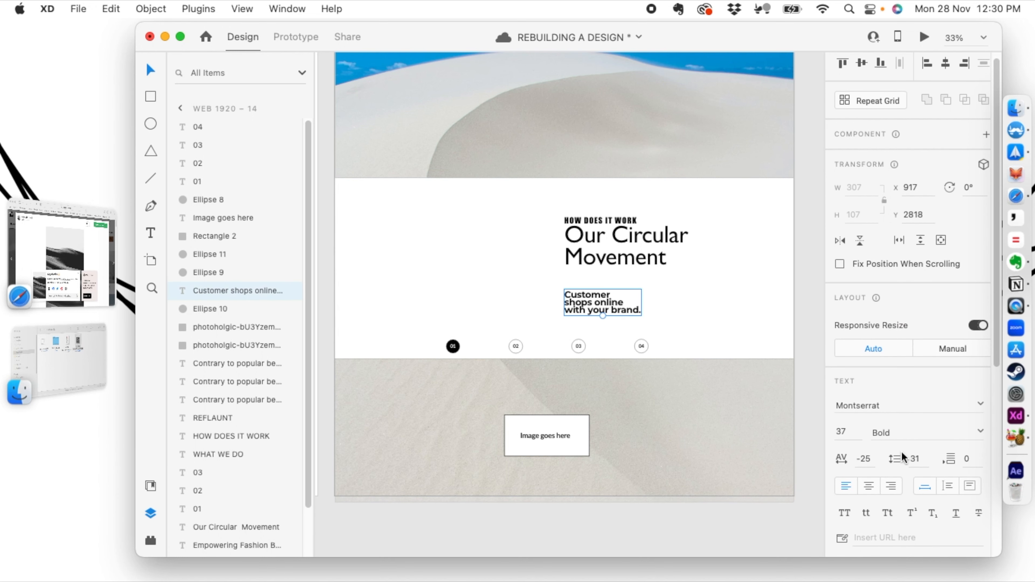
click(914, 459)
text(40)
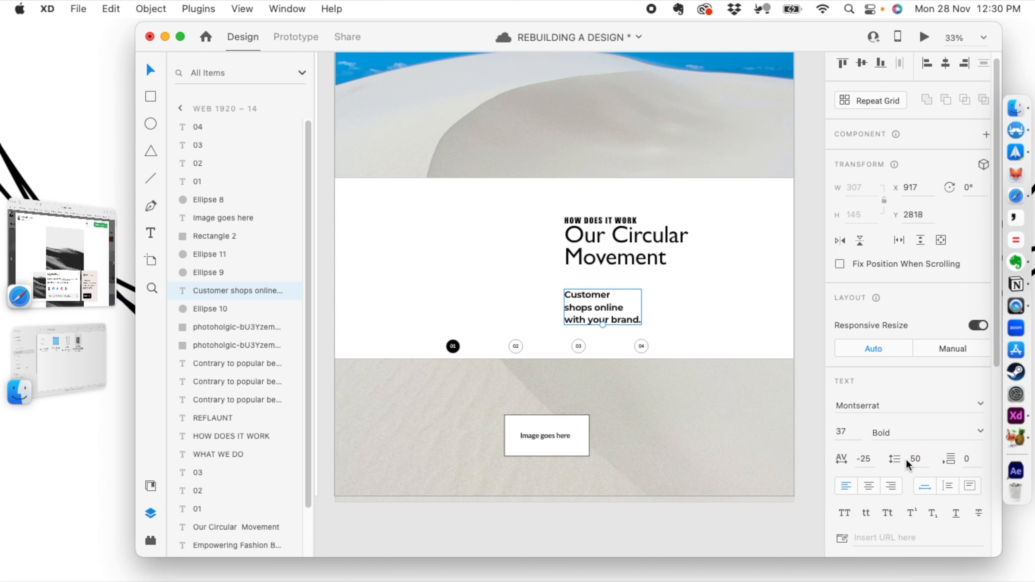
key(Return)
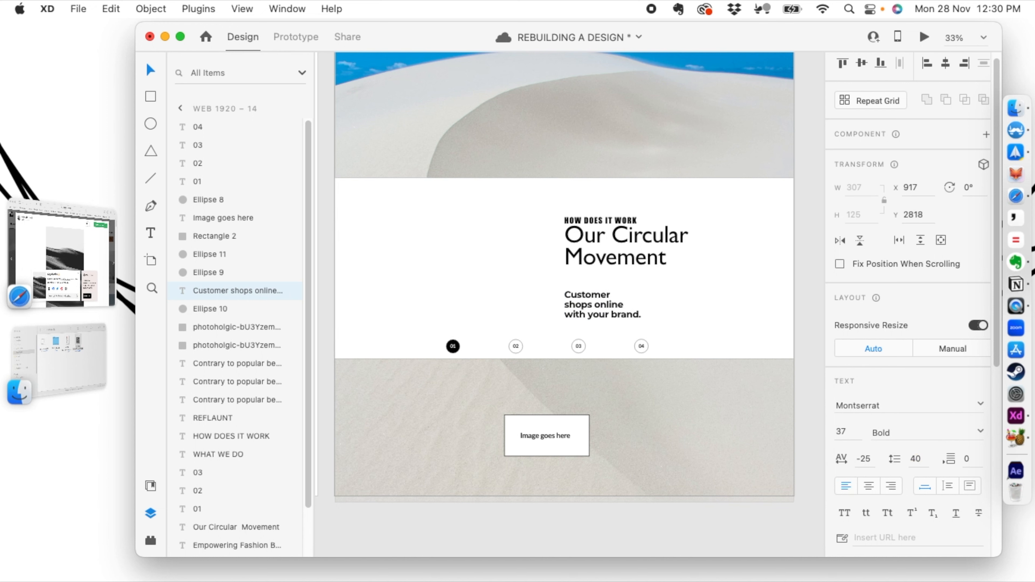
click(462, 256)
Make the Image goes here box taller with rounded corners and recentre its label inside it.
click(546, 440)
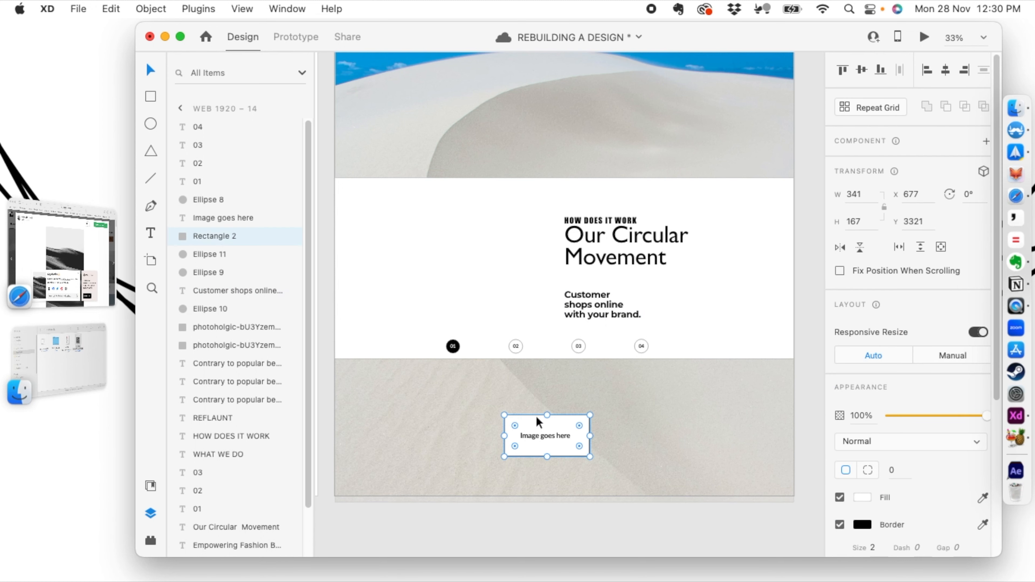
drag(545, 414, 521, 404)
drag(544, 440, 544, 428)
click(447, 365)
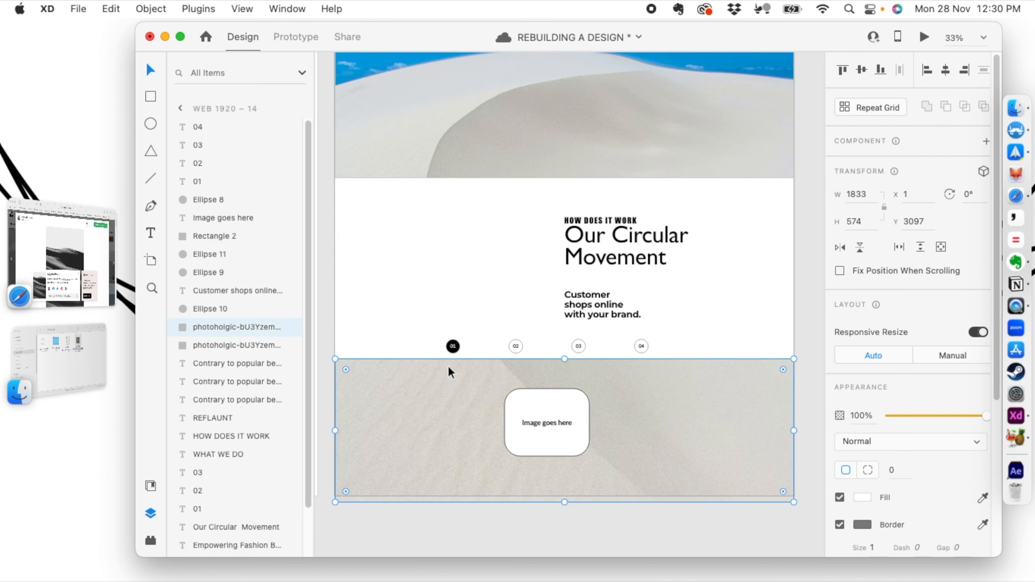
Duplicate the Web 1920 – 14 artboard as a new variation beside it.
key(super+minus)
key(super+minus)
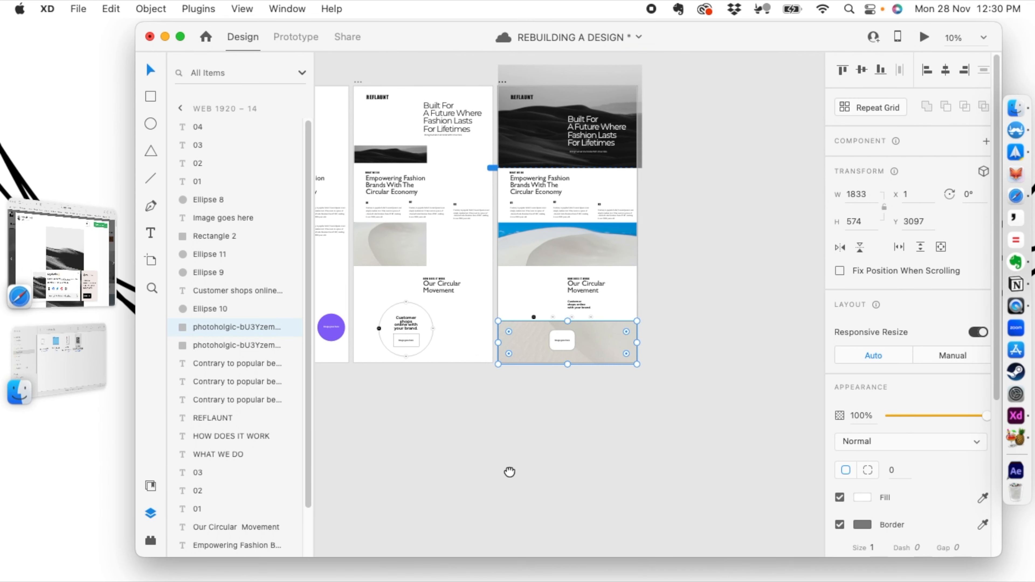
scroll(511, 474, up, 1)
drag(477, 407, 522, 444)
click(747, 405)
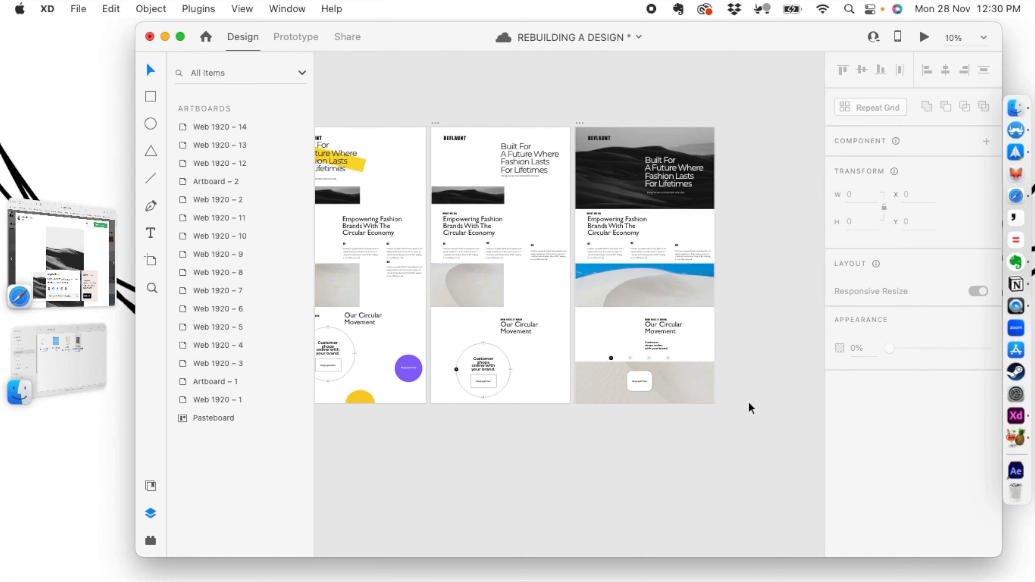
scroll(688, 461, right, 2)
scroll(688, 462, up, 3)
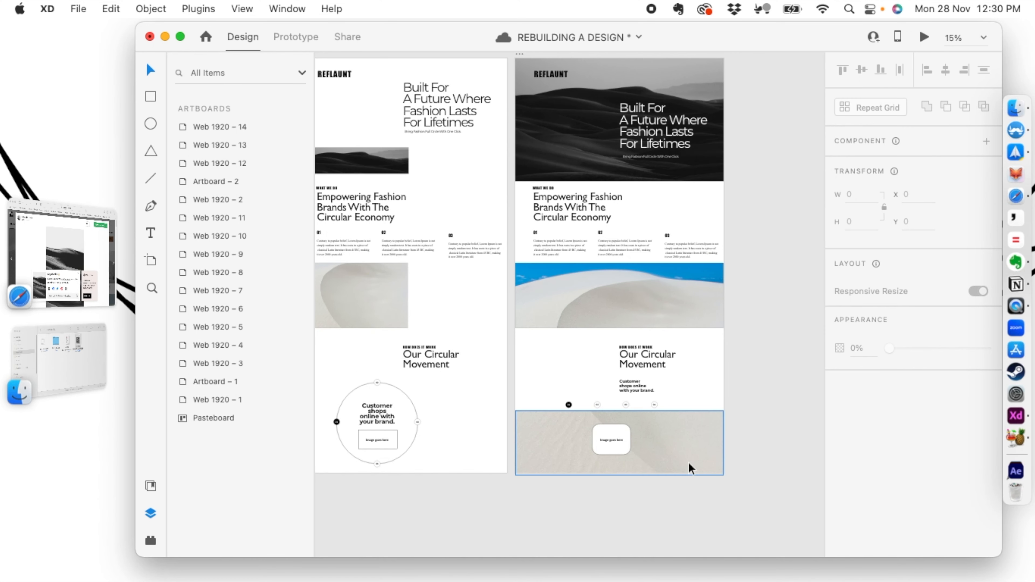
scroll(688, 462, right, 3)
scroll(688, 462, up, 2)
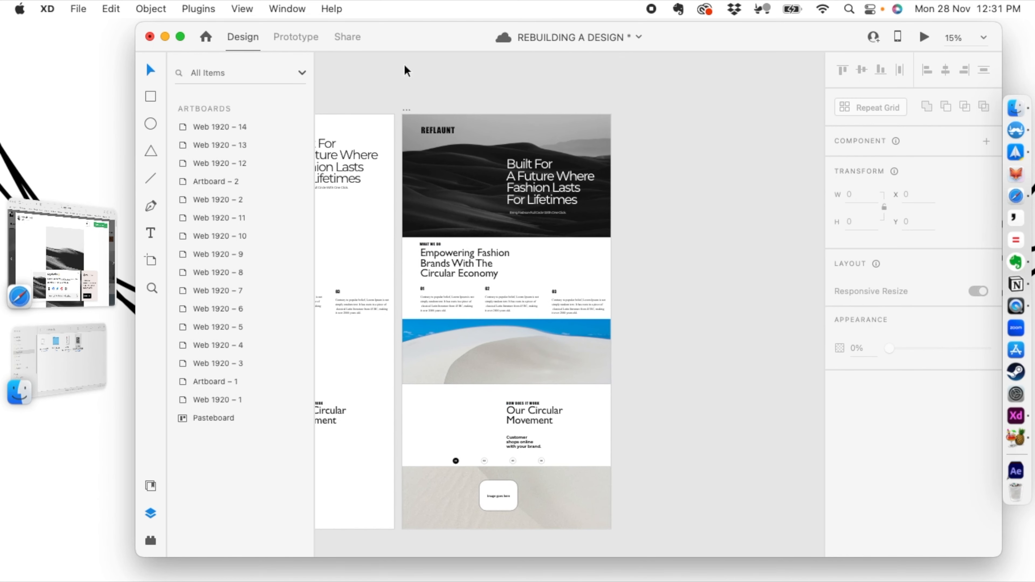
click(405, 109)
key(super+d)
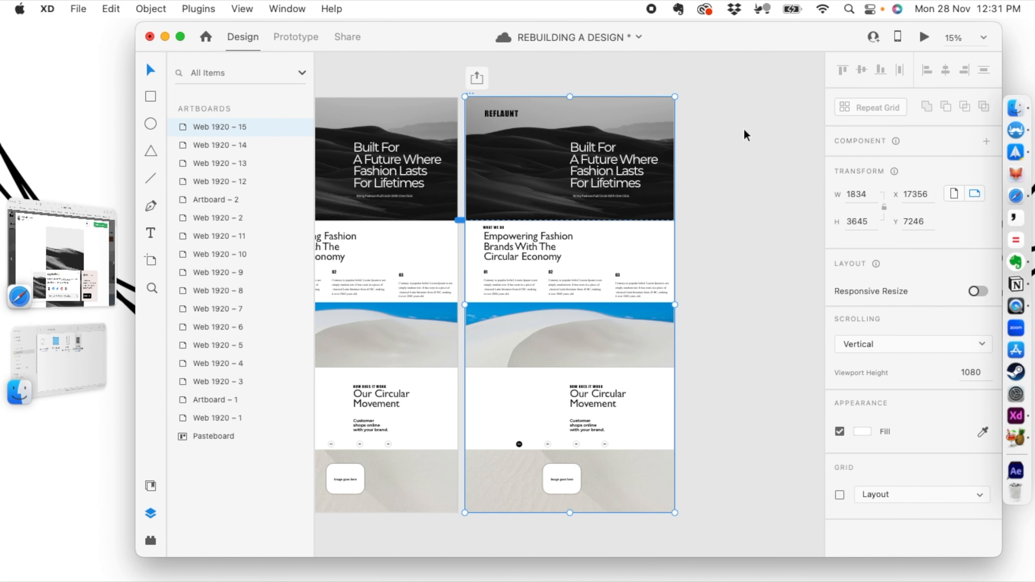
Draw a 153 by 153 circle on the Web 1920 – 15 hero image and move it beside the headline, about X 712, Y 624.
click(258, 127)
click(151, 123)
drag(539, 171, 555, 188)
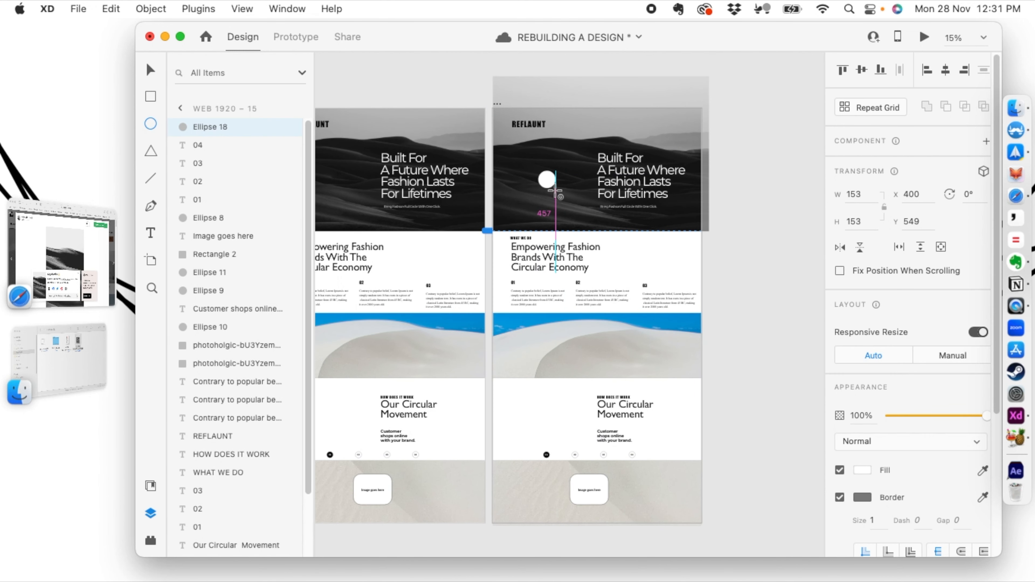
key(v)
drag(549, 180, 589, 192)
Give the circle no border and a blue fill sampled from the dune sky, and move it beside the hero tagline at X 764, Y 790.
click(839, 497)
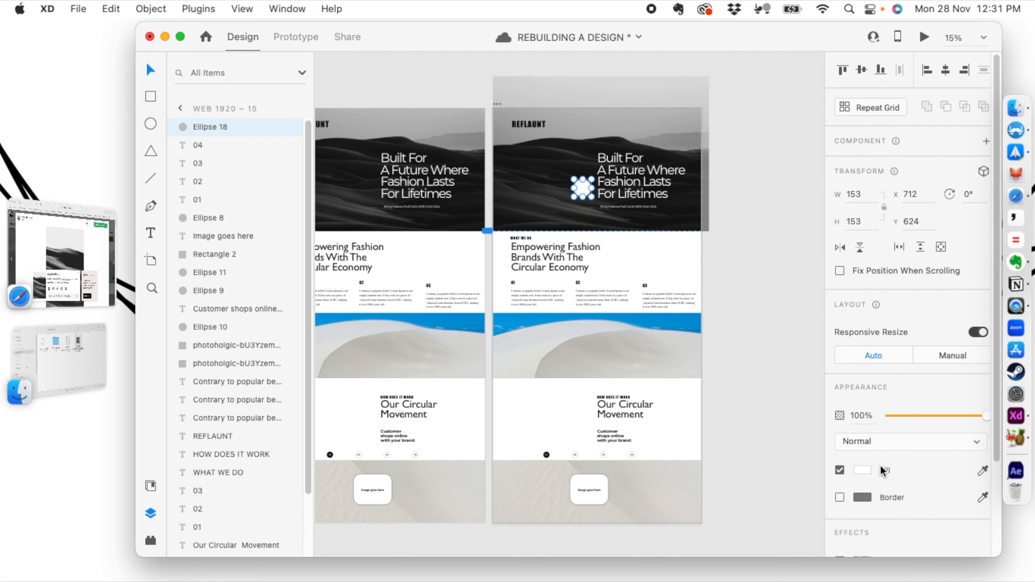
click(982, 470)
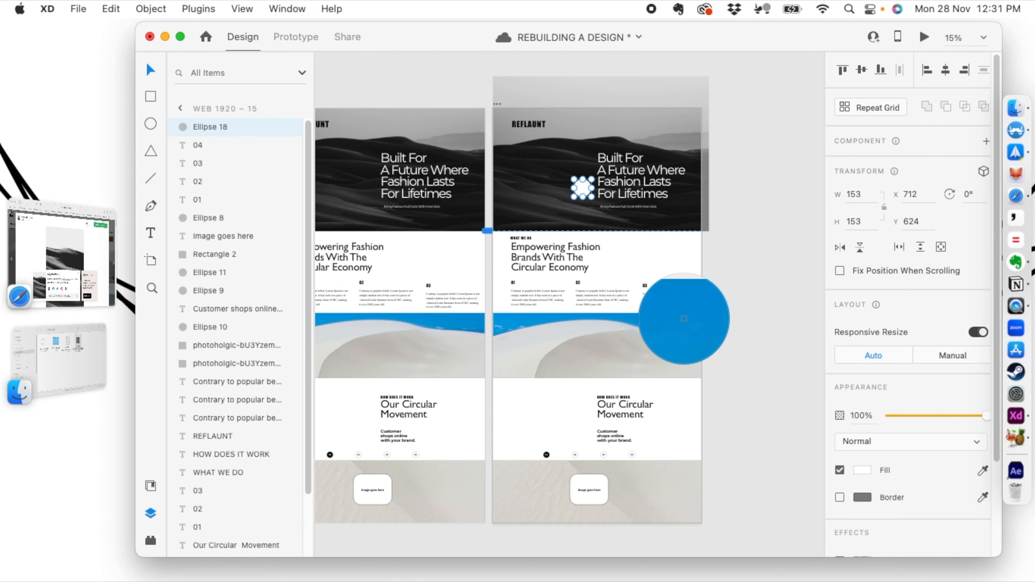
click(684, 319)
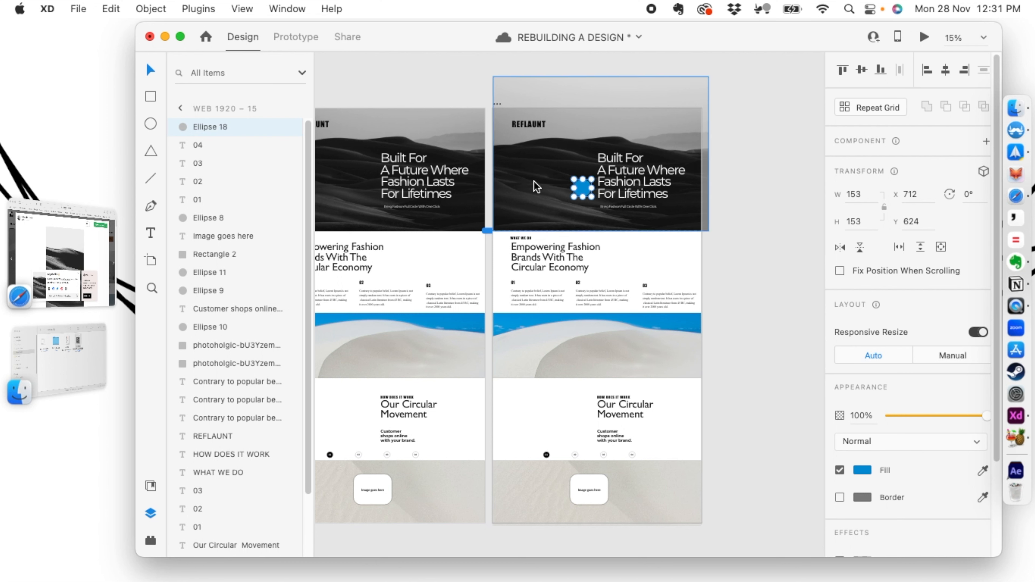
drag(585, 187, 590, 209)
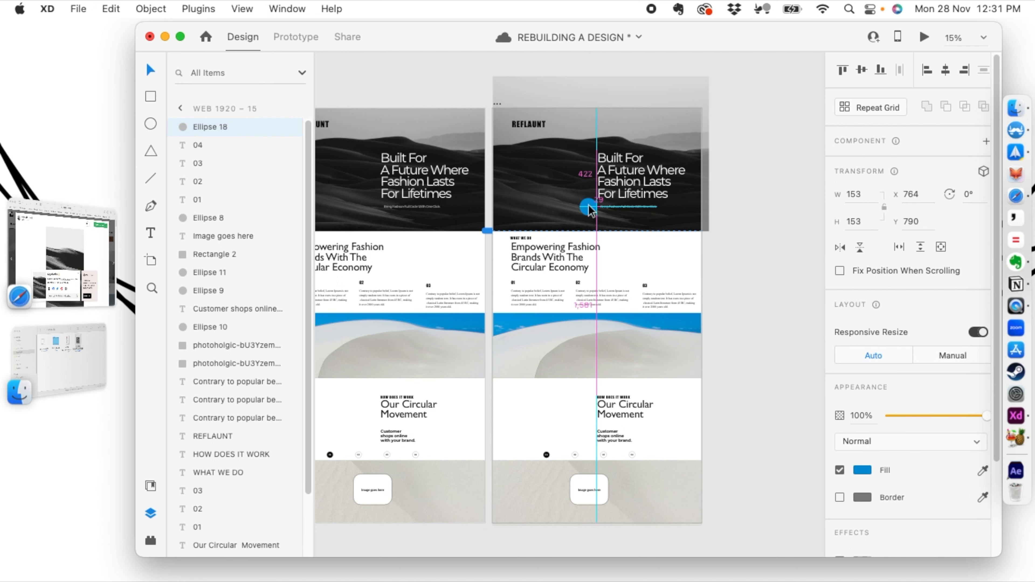
click(743, 92)
Duplicate the blue circle and place the copy on the upper edge of the blue-sky dune image, near the 03 column.
click(591, 212)
key(super+d)
drag(593, 216, 633, 311)
click(745, 232)
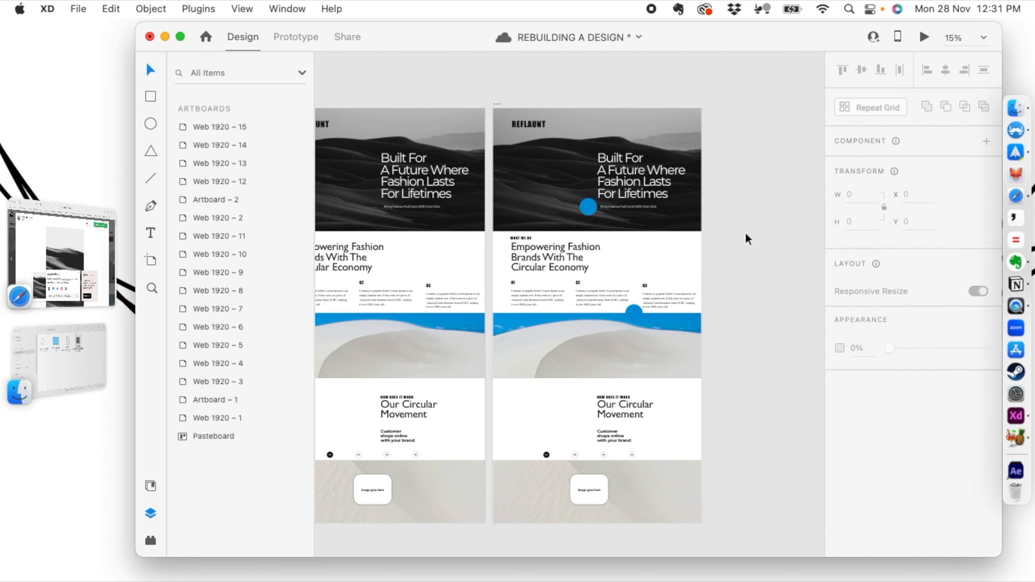
Place another copy of the blue circle beside the 01 marker at X 154, Y 3021, overlapping the lower dune image's edge.
scroll(767, 262, down, 5)
click(634, 200)
key(super+d)
drag(635, 200, 518, 346)
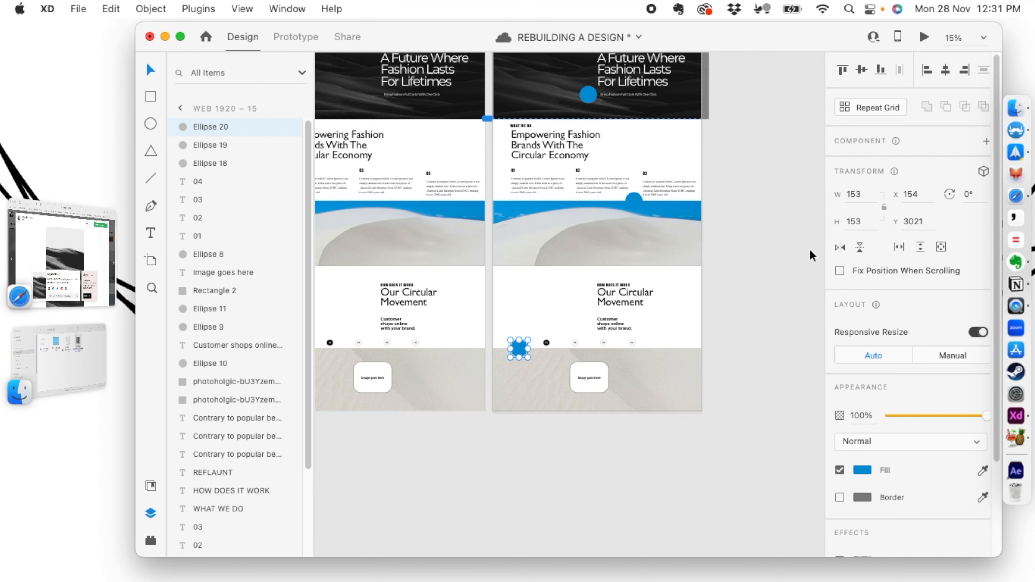
click(794, 140)
Save the document with the blue circle accents added.
scroll(774, 181, up, 1)
scroll(774, 182, up, 1)
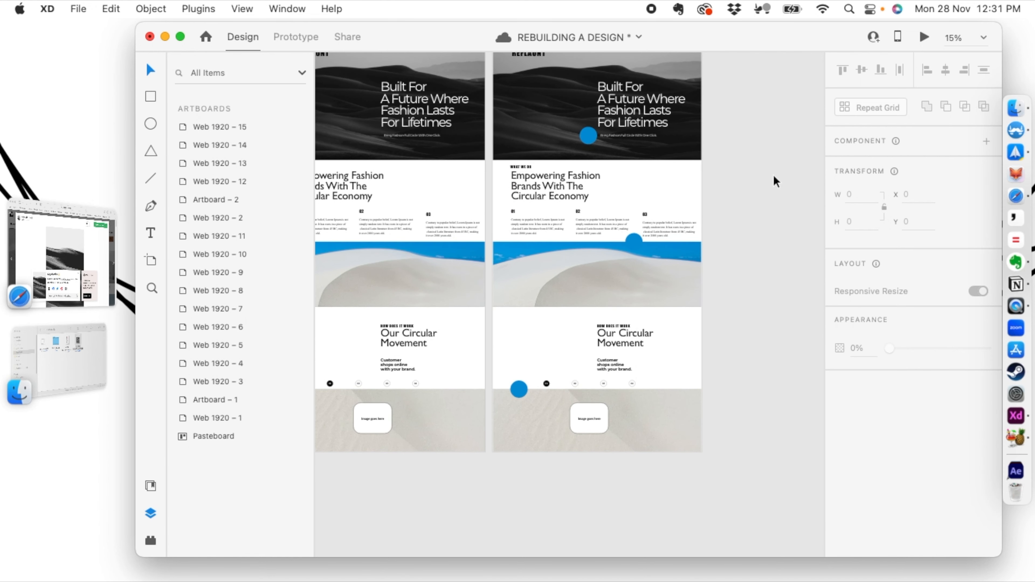
key(super+minus)
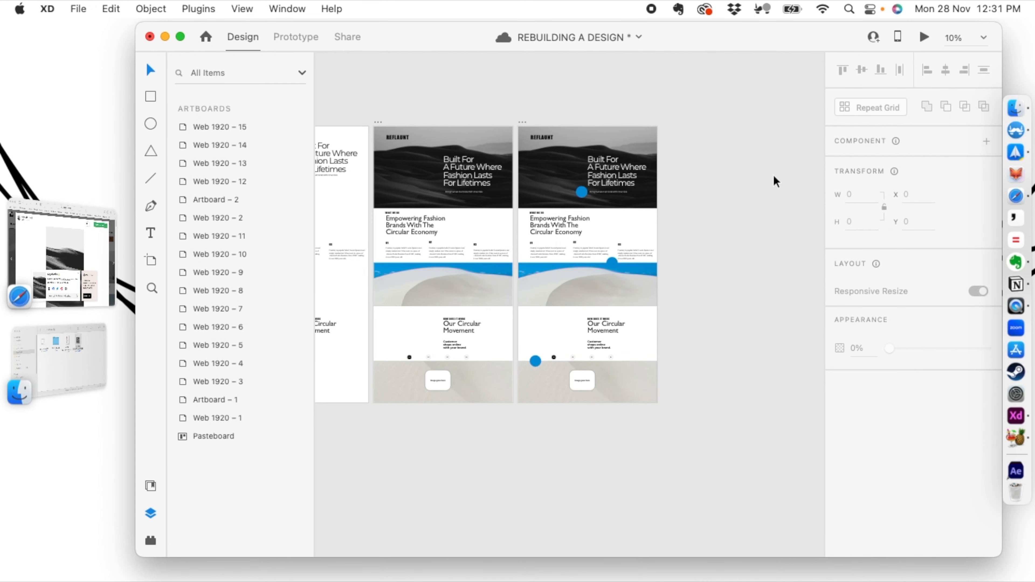
key(super+equal)
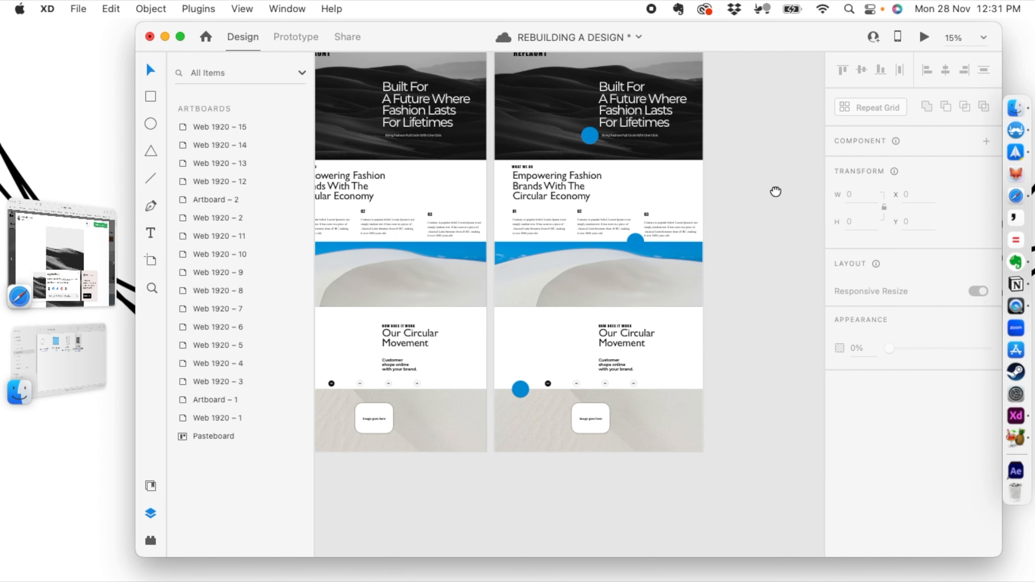
scroll(656, 177, left, 1)
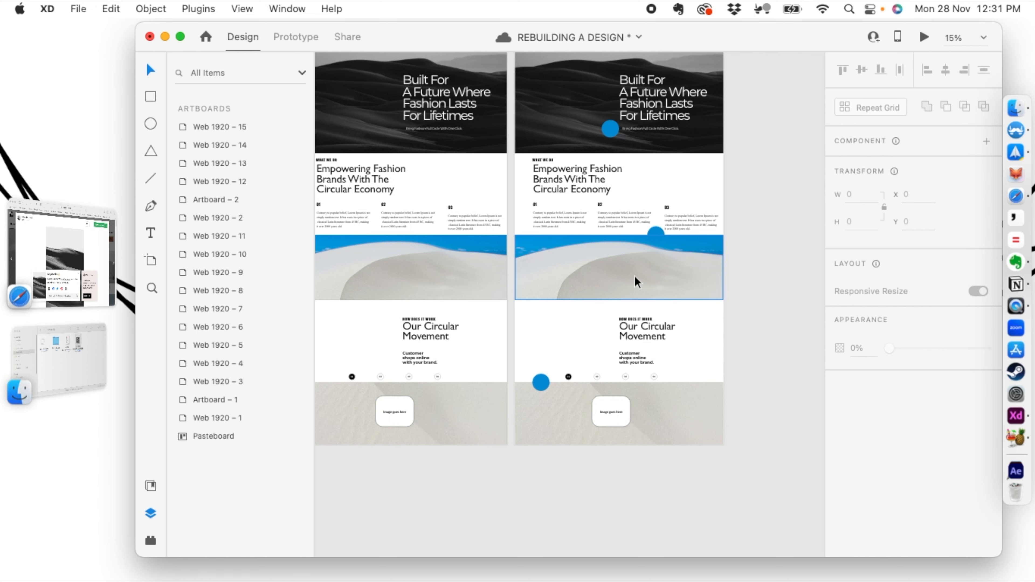
key(super+s)
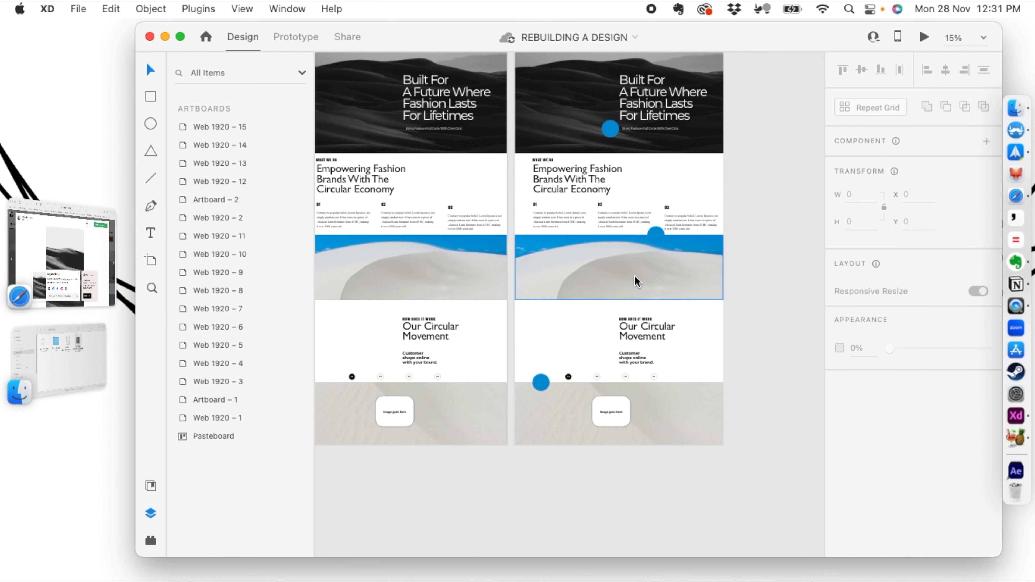
Copy and paste the Web 1920 – 15 artboard, placing the copy in the empty space below the artboard row.
scroll(768, 271, up, 3)
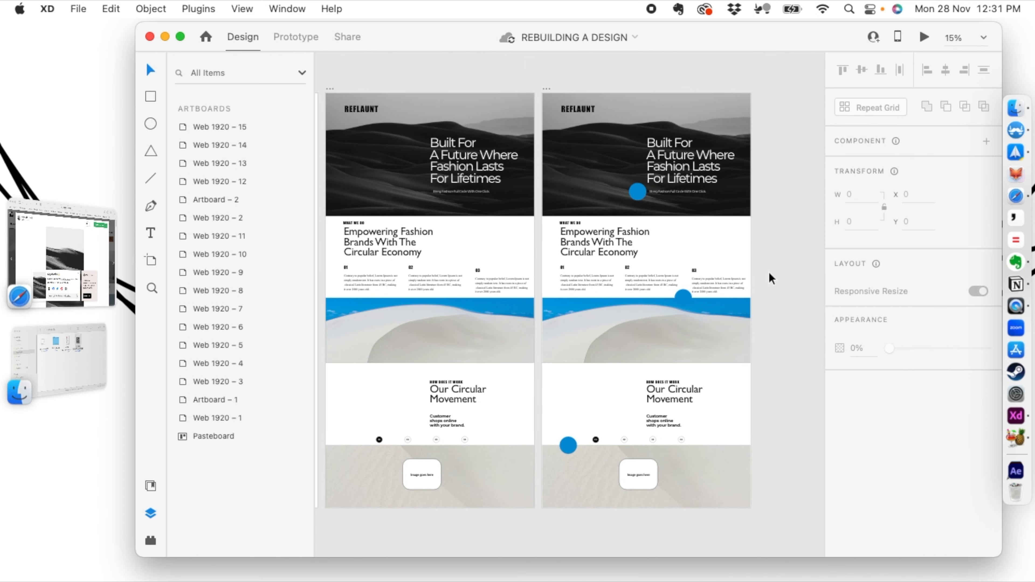
key(super+minus)
drag(434, 464, 570, 399)
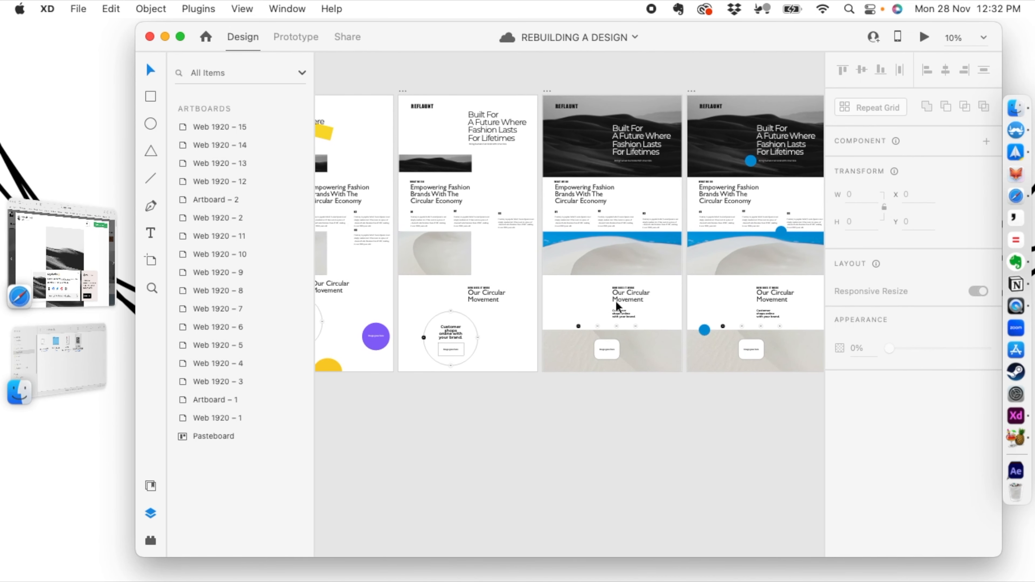
click(694, 89)
key(super+c)
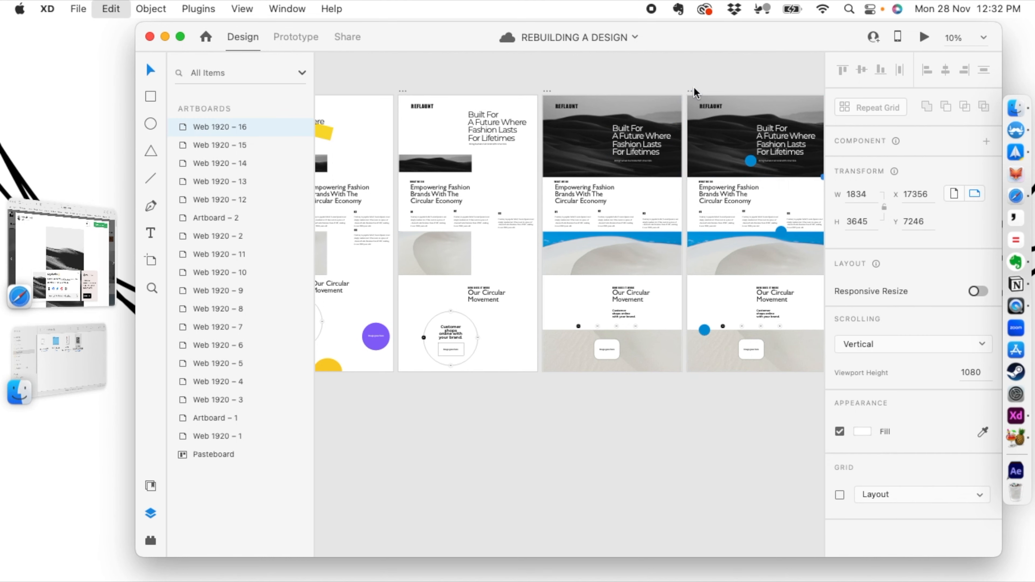
key(super+v)
drag(506, 160, 345, 480)
drag(557, 354, 762, 112)
drag(578, 223, 570, 244)
Duplicate the serif artboard with the yellow highlight and orange circle, and place the copy directly left of the Web 1920 – 16 artboard.
click(444, 250)
drag(370, 256, 581, 366)
drag(391, 331, 610, 444)
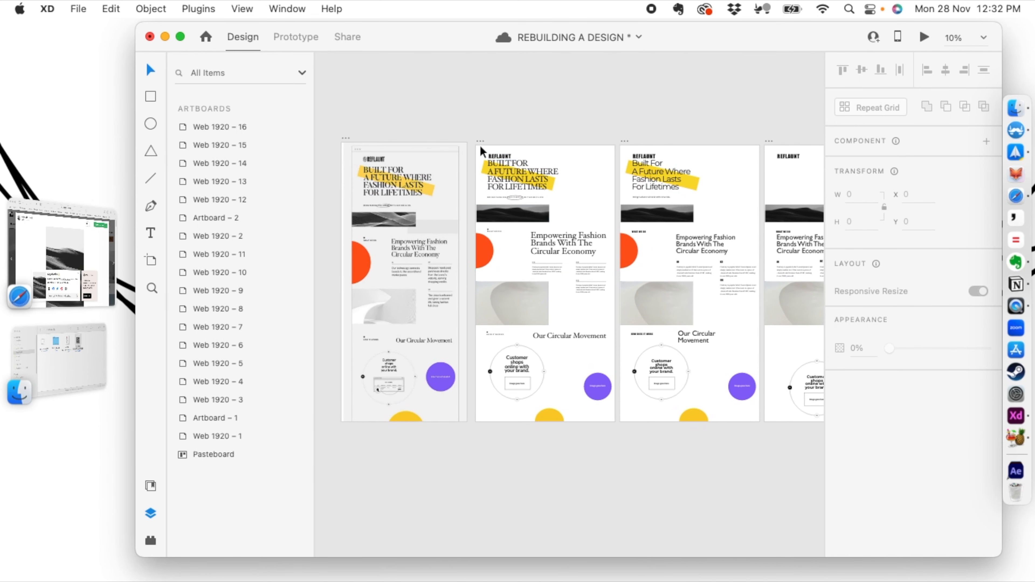
click(479, 138)
key(super+d)
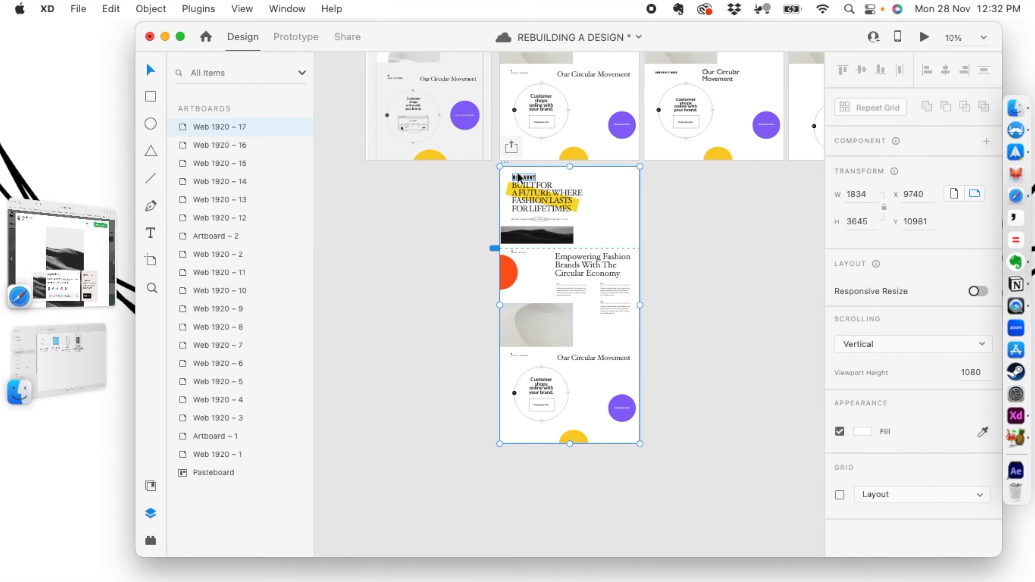
drag(505, 164, 693, 236)
scroll(529, 213, right, 10)
scroll(529, 212, down, 3)
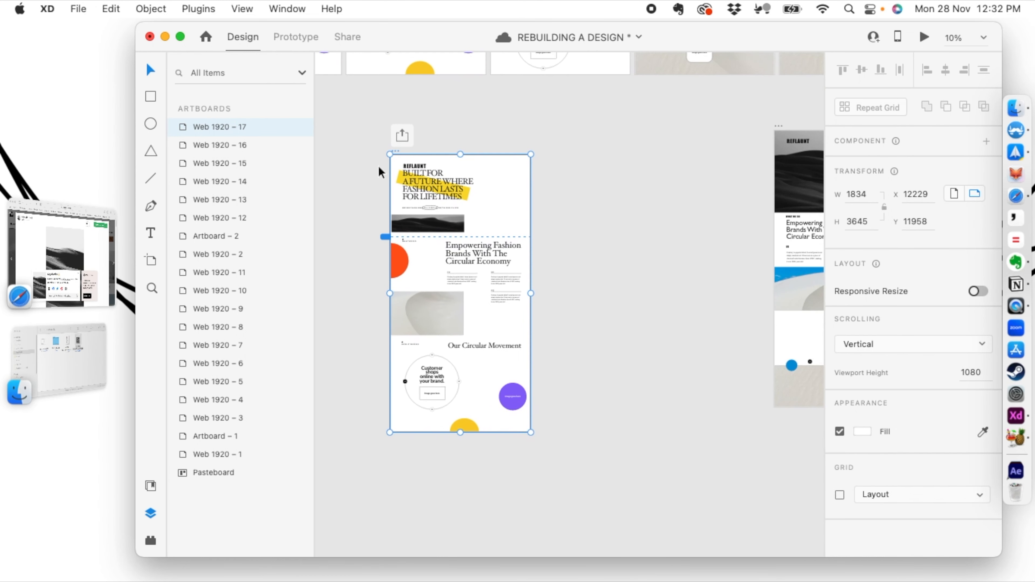
drag(397, 148, 625, 122)
click(492, 156)
Save the document with the serif and full-width-image artboard copies side by side.
key(super+equal)
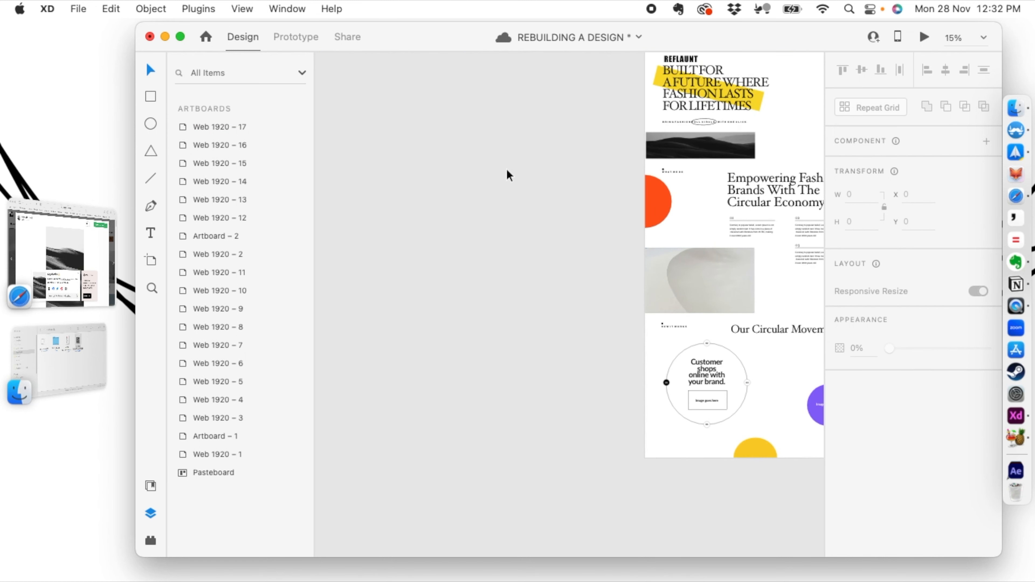
drag(532, 221, 314, 249)
scroll(314, 249, right, 5)
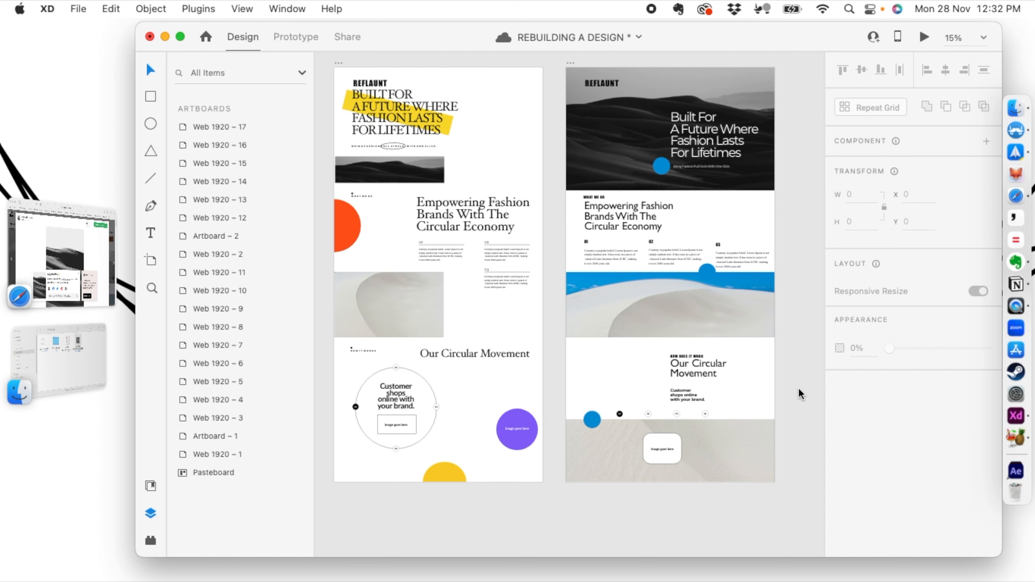
key(super+s)
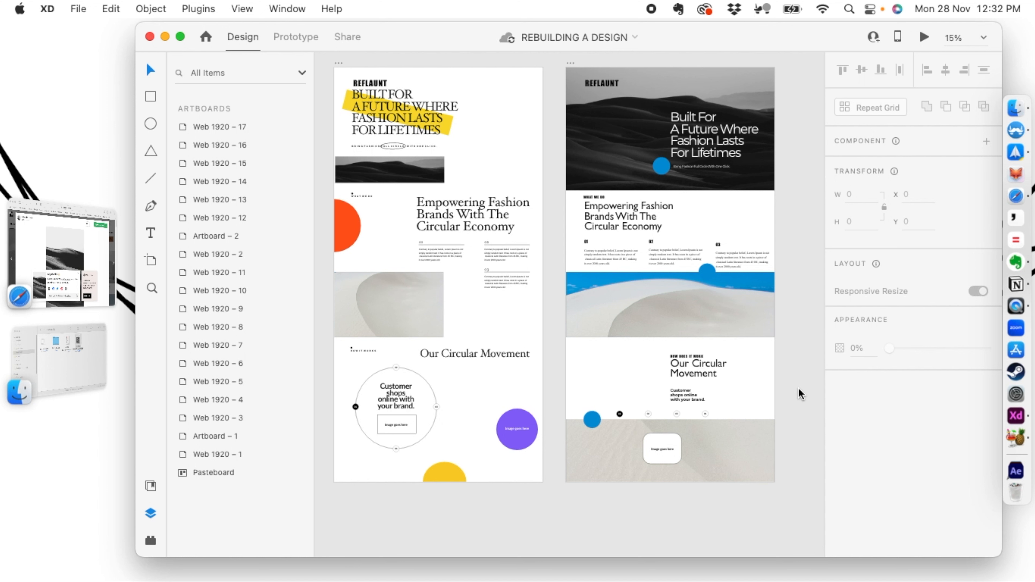